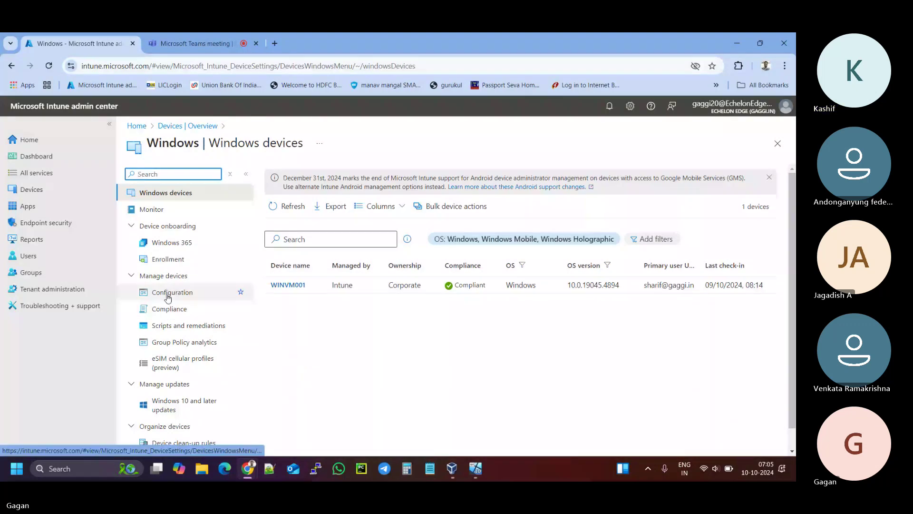
- Open the Kiosk device configuration policy and review its status (1 succeeded, 1 error) and Windows 10 Device Group assignment
{"action": "left_click", "coordinate": [168, 297]}
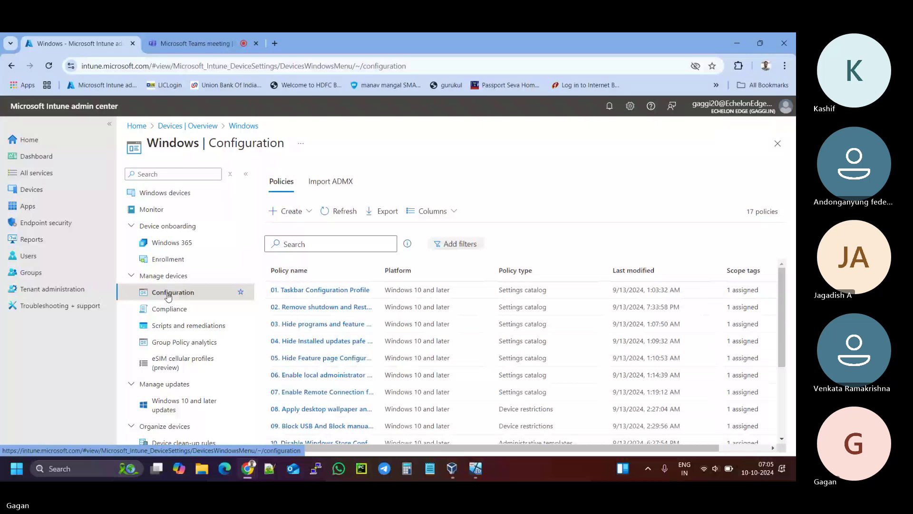
{"action": "scroll", "coordinate": [305, 410], "scroll_direction": "down", "scroll_amount": 3}
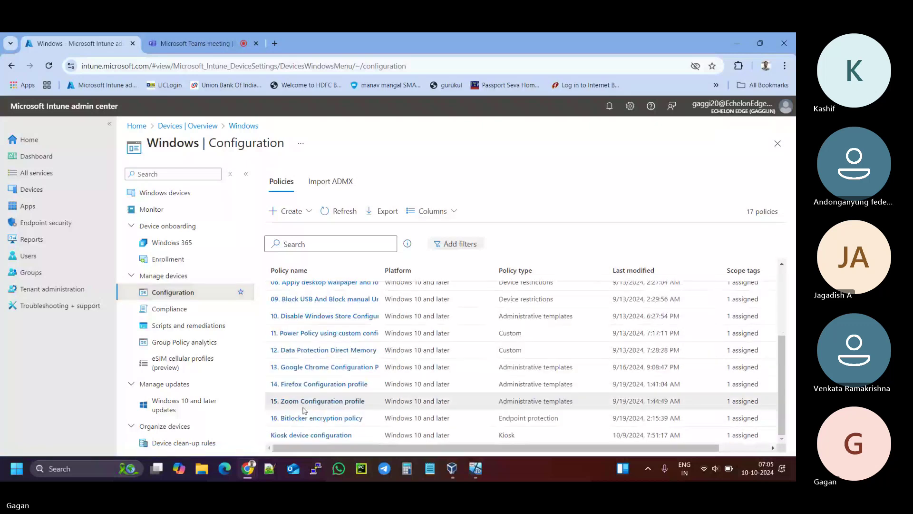
{"action": "left_click", "coordinate": [307, 435]}
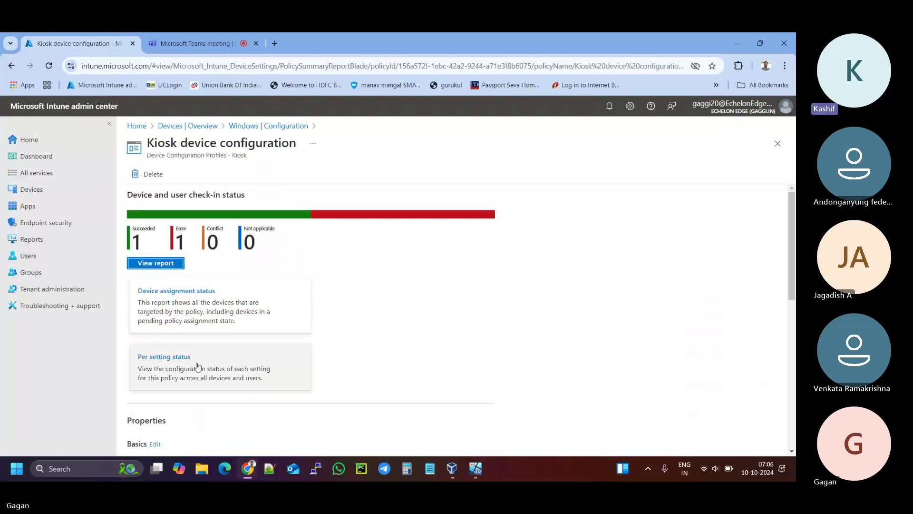
{"action": "scroll", "coordinate": [197, 366], "scroll_direction": "down", "scroll_amount": 4}
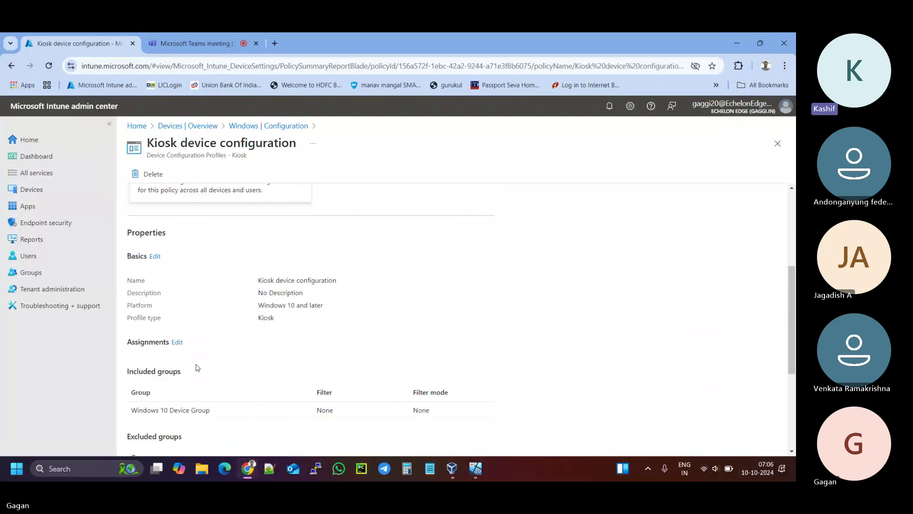
{"action": "scroll", "coordinate": [161, 347], "scroll_direction": "up", "scroll_amount": 4}
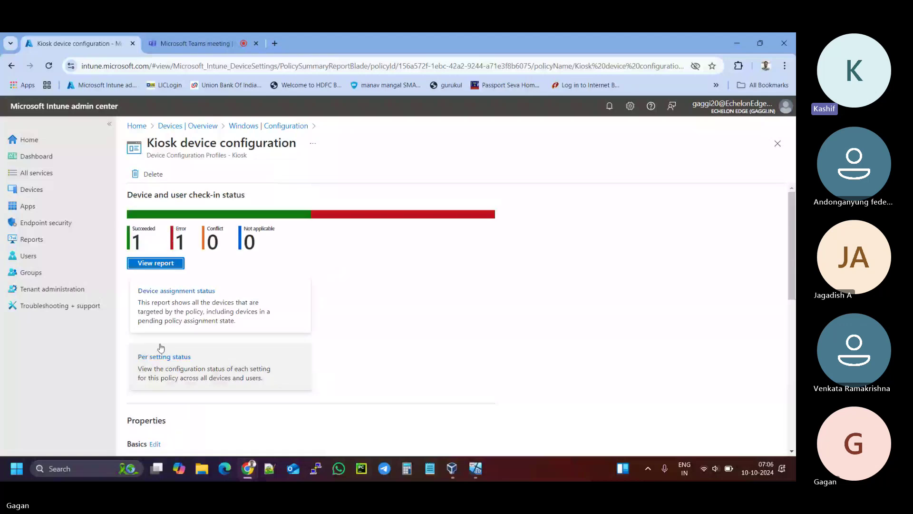
{"action": "scroll", "coordinate": [225, 336], "scroll_direction": "down", "scroll_amount": 4}
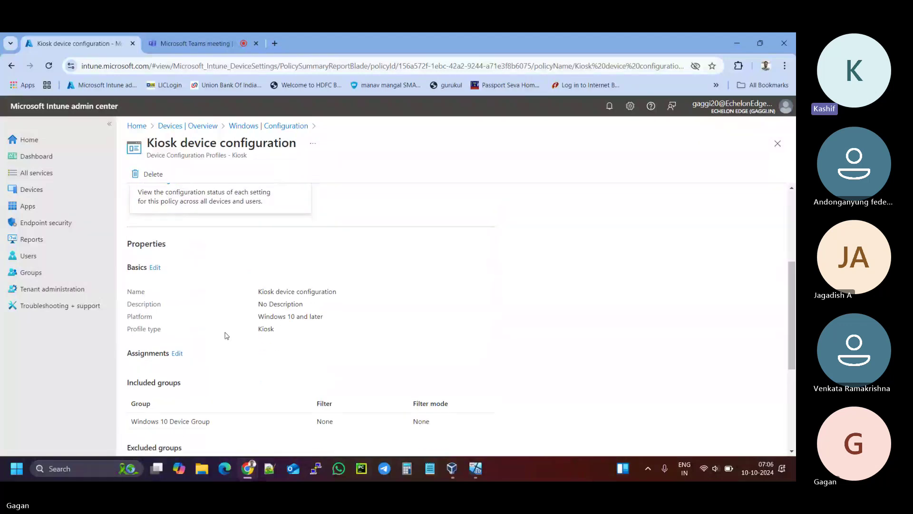
{"action": "scroll", "coordinate": [227, 336], "scroll_direction": "down", "scroll_amount": 2}
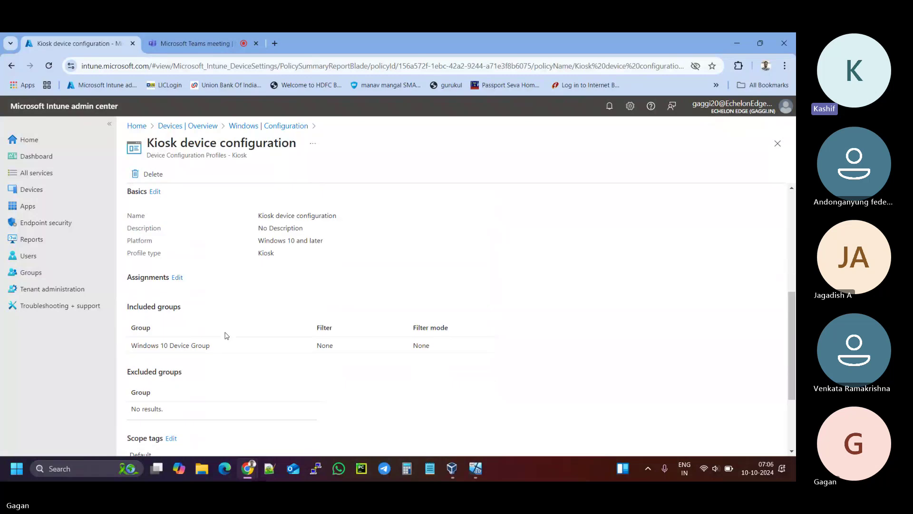
{"action": "scroll", "coordinate": [226, 336], "scroll_direction": "down", "scroll_amount": 3}
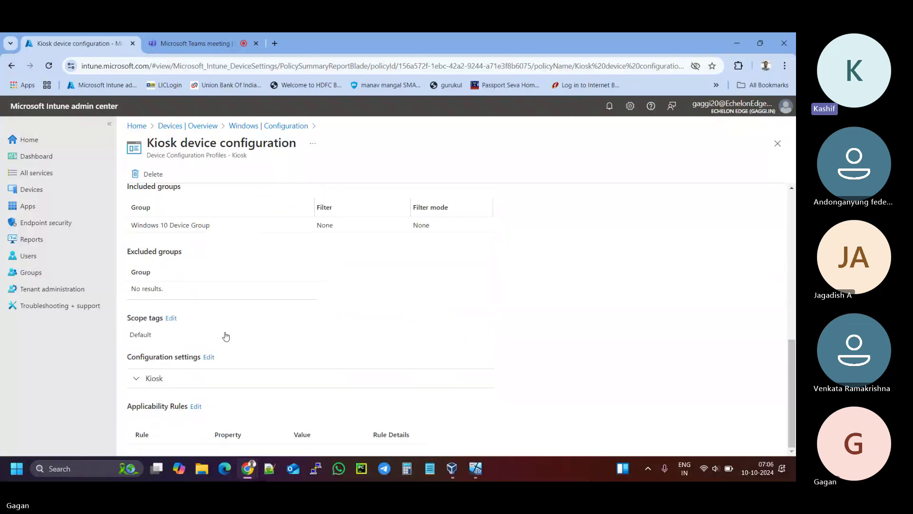
- Edit the Kiosk policy settings and switch the application type to Add Microsoft Edge browser
{"action": "left_click", "coordinate": [208, 357]}
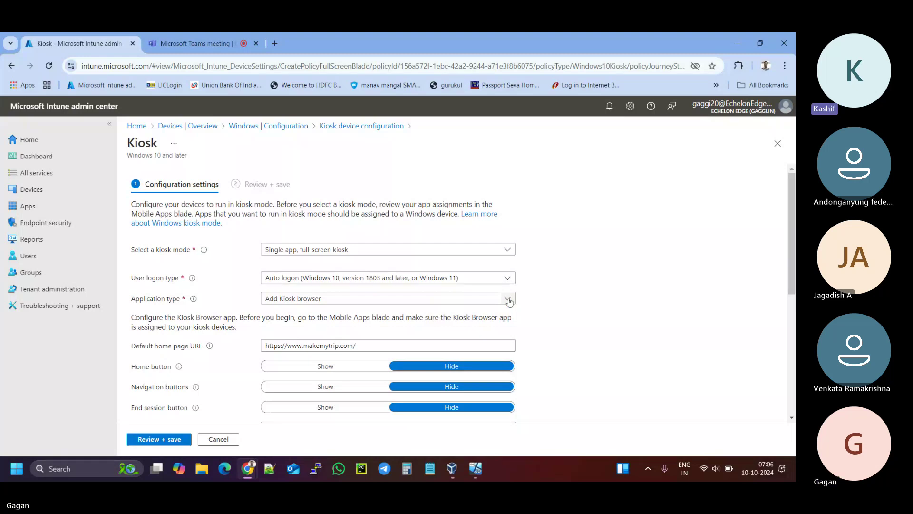
{"action": "left_click", "coordinate": [508, 299]}
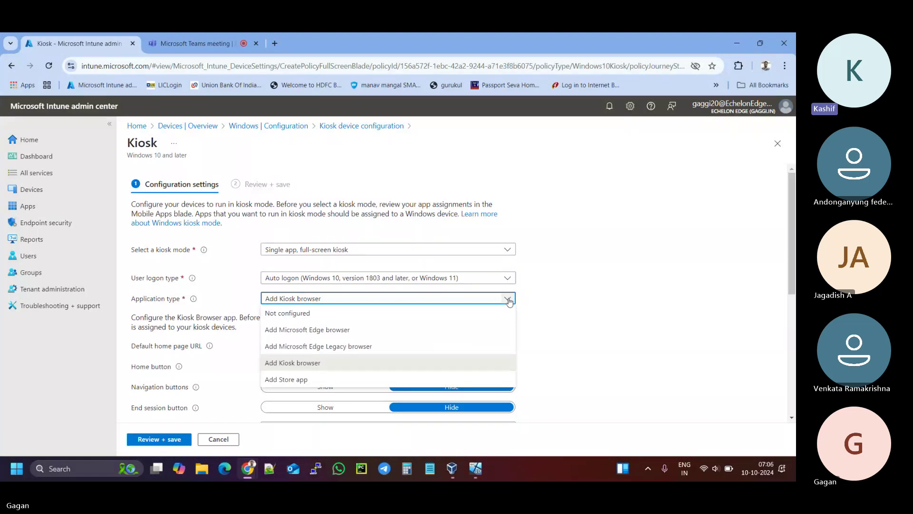
{"action": "left_click", "coordinate": [346, 330]}
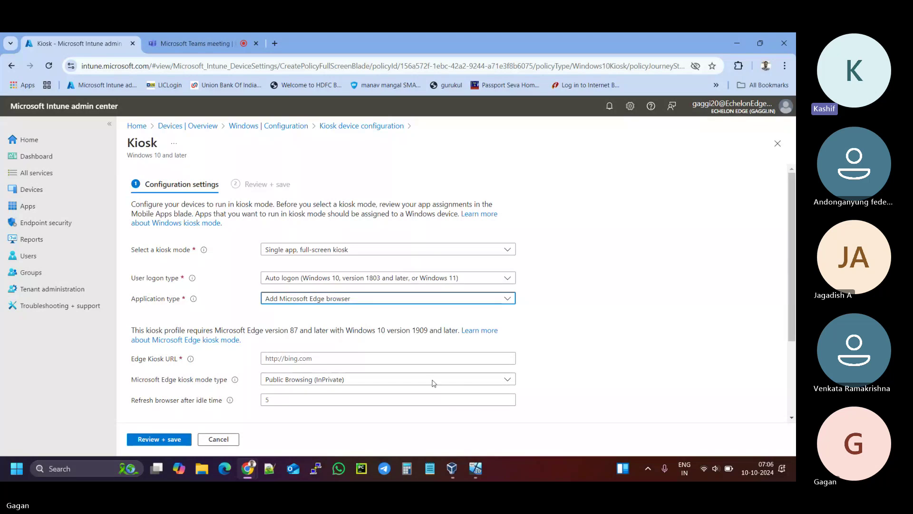
{"action": "scroll", "coordinate": [326, 419], "scroll_direction": "down", "scroll_amount": 3}
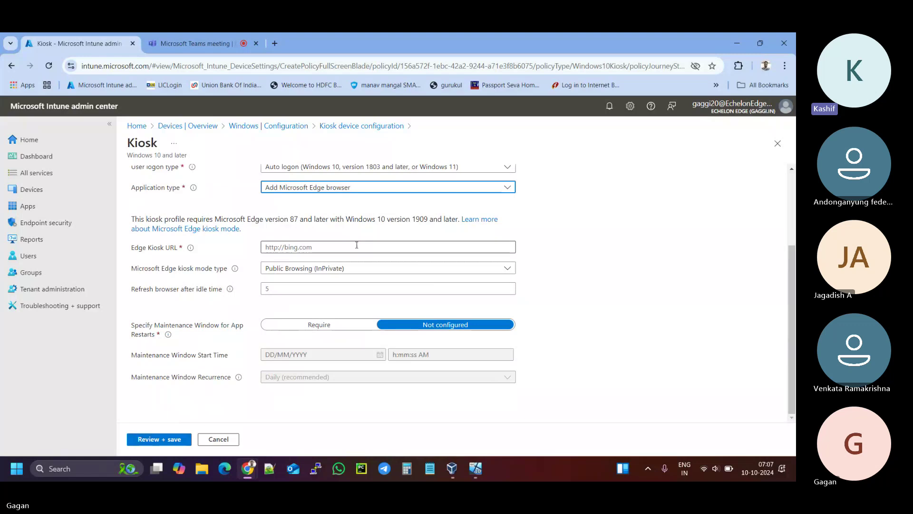
- Load makemeitexpert.com in a new Chrome tab, copy its address, and go back to the Intune tab
{"action": "left_click", "coordinate": [275, 43]}
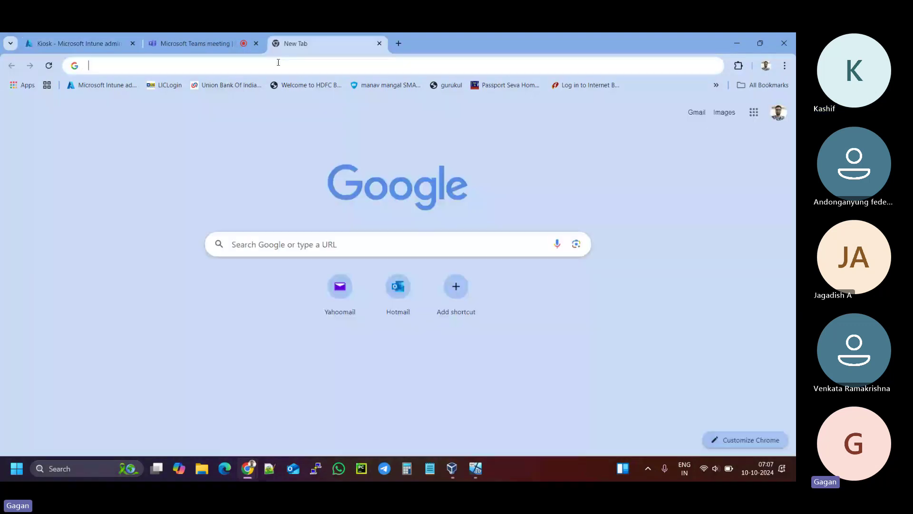
{"action": "type", "text": "makemeitexpert.com"}
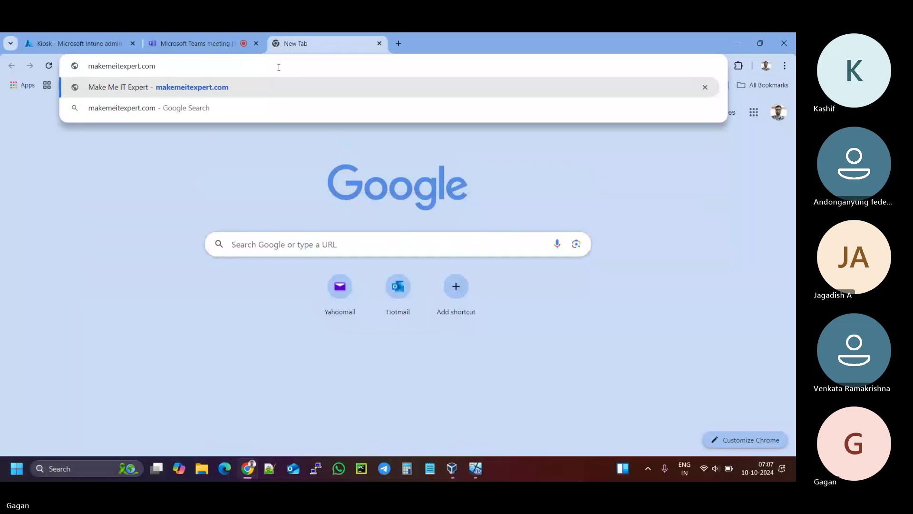
{"action": "left_click", "coordinate": [206, 91]}
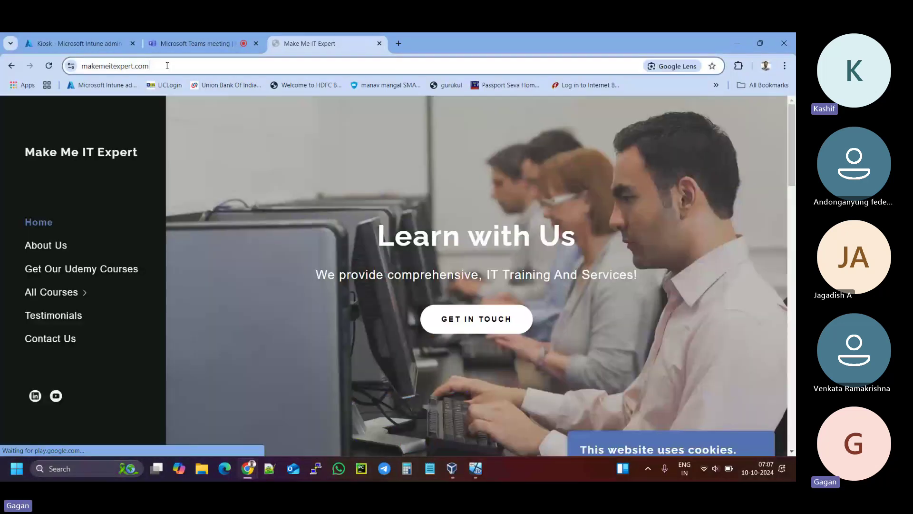
{"action": "left_click", "coordinate": [167, 66]}
{"action": "key", "text": "ctrl+c"}
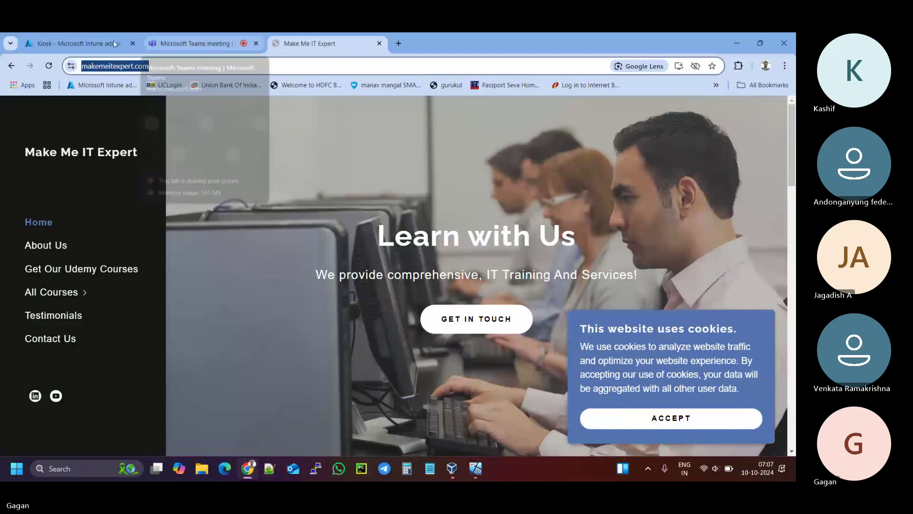
{"action": "left_click", "coordinate": [75, 43]}
{"action": "left_click", "coordinate": [340, 248]}
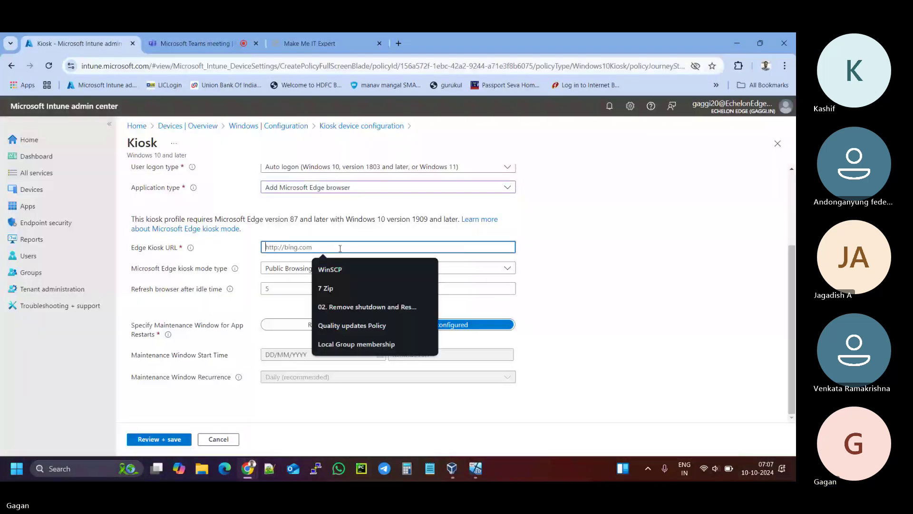
{"action": "key", "text": "ctrl+v"}
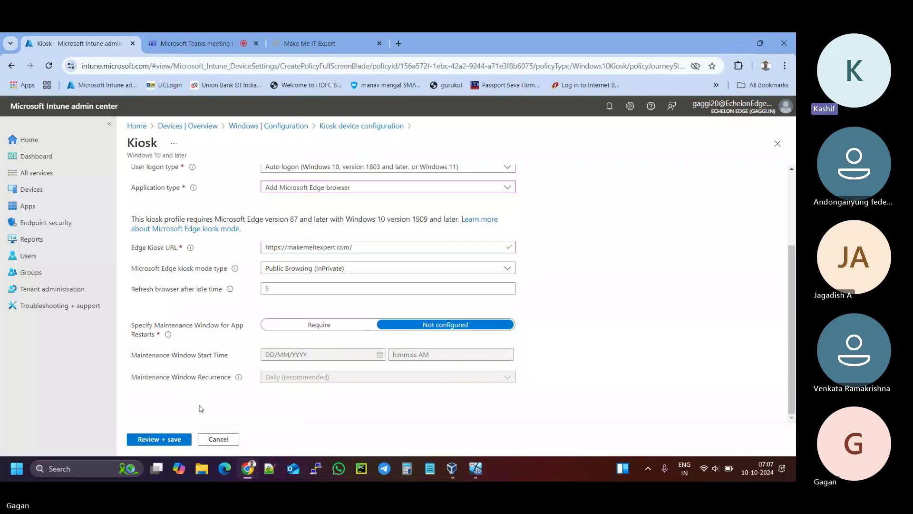
{"action": "double_click", "coordinate": [302, 288]}
{"action": "type", "text": "1"}
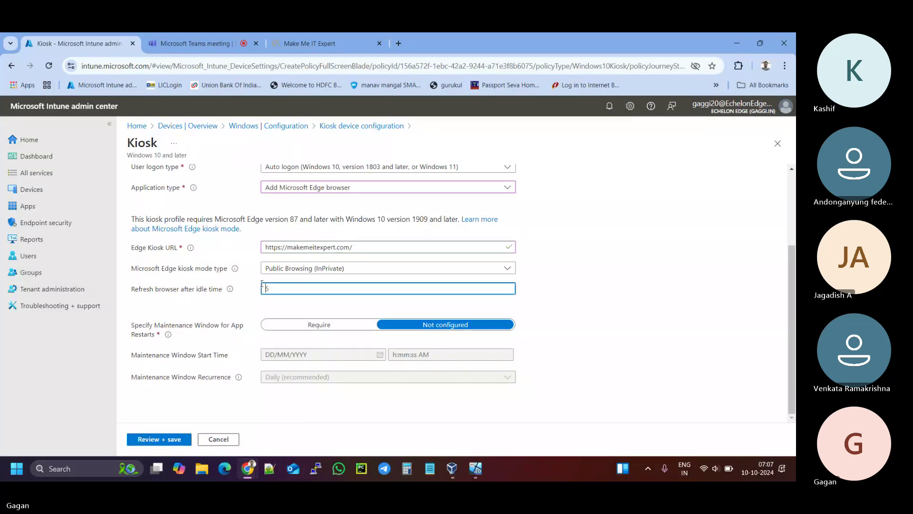
{"action": "left_click", "coordinate": [465, 372]}
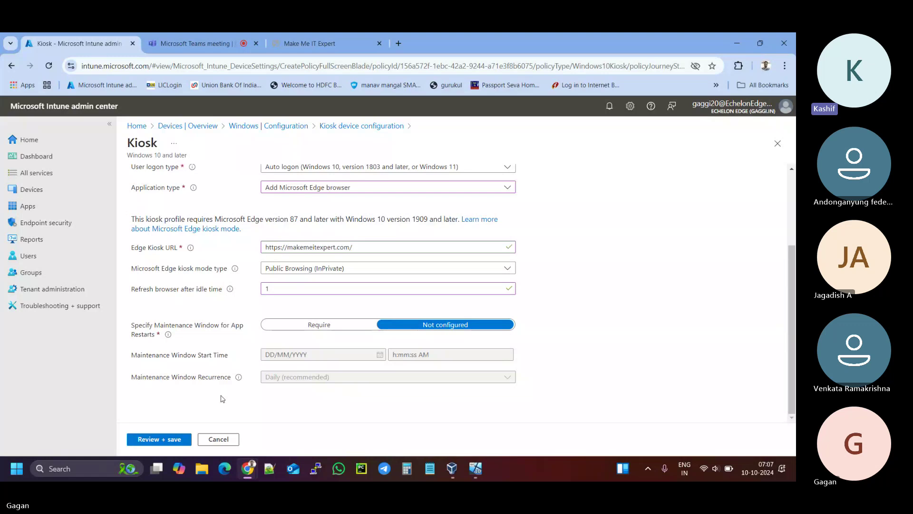
{"action": "left_click", "coordinate": [176, 437]}
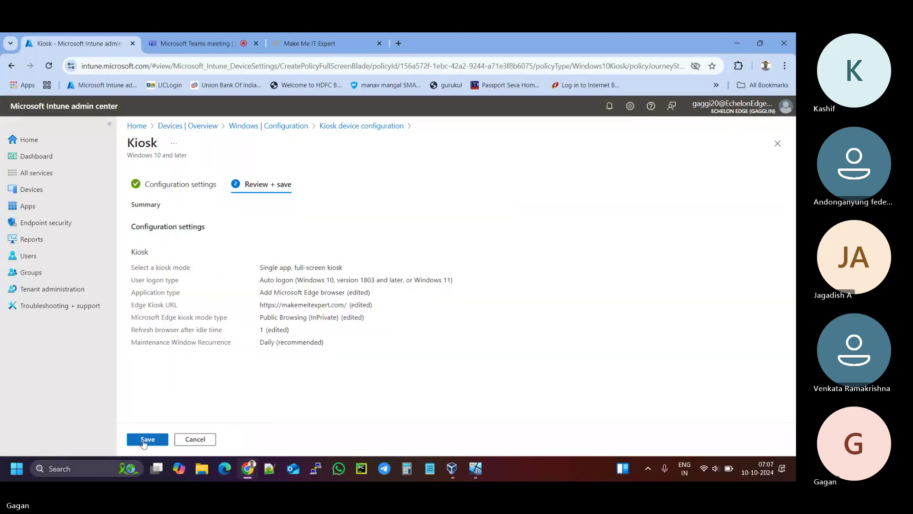
{"action": "left_click", "coordinate": [144, 442]}
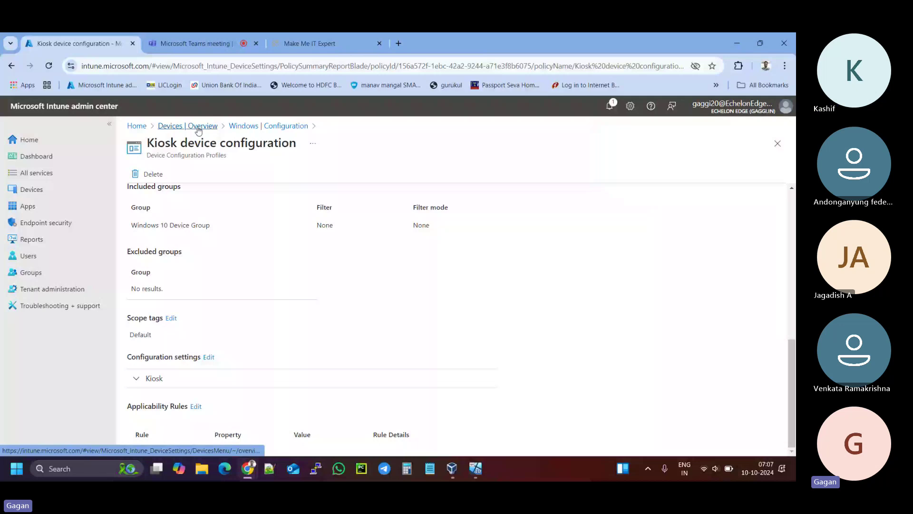
- Bring the WINVM001 virtual machine forward and check its input options
{"action": "mouse_move", "coordinate": [474, 471]}
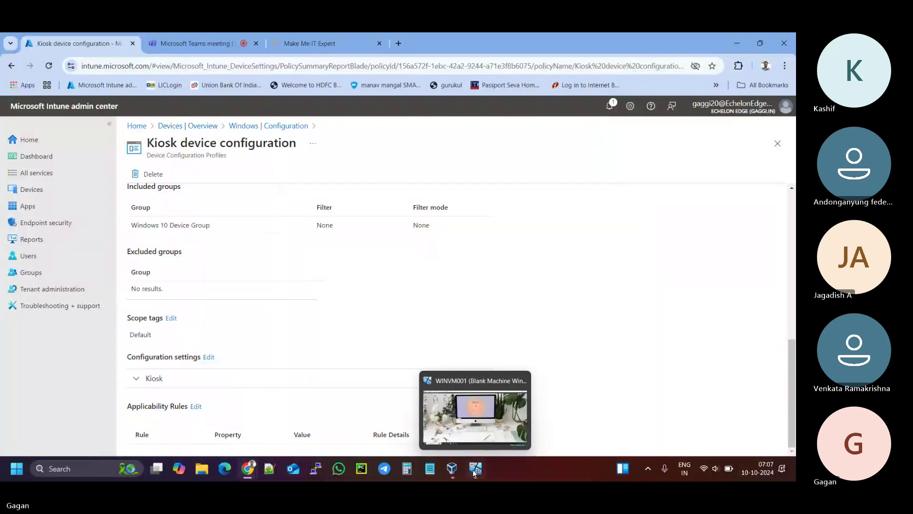
{"action": "left_click", "coordinate": [474, 471]}
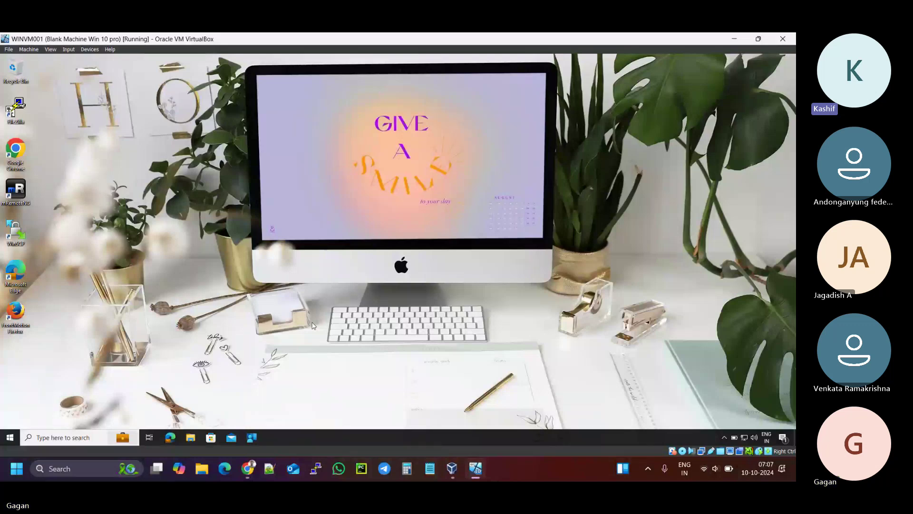
{"action": "left_click", "coordinate": [69, 50]}
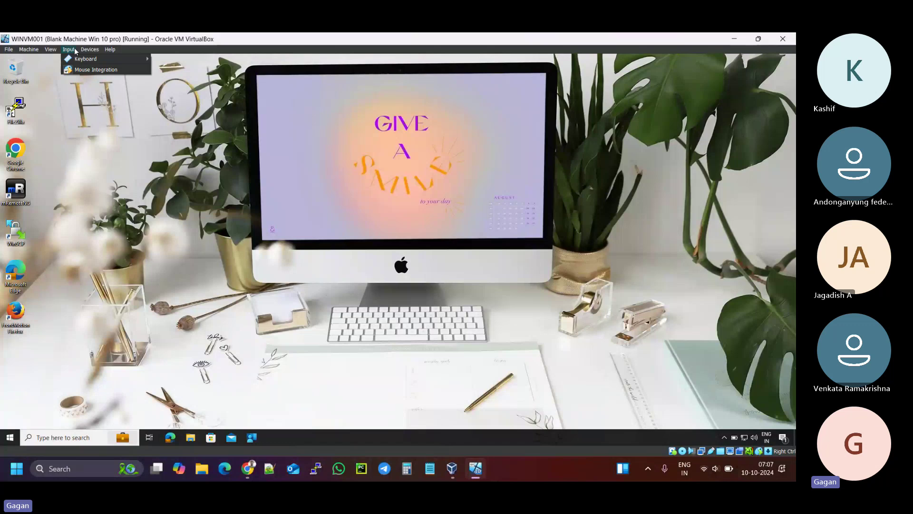
{"action": "mouse_move", "coordinate": [80, 59]}
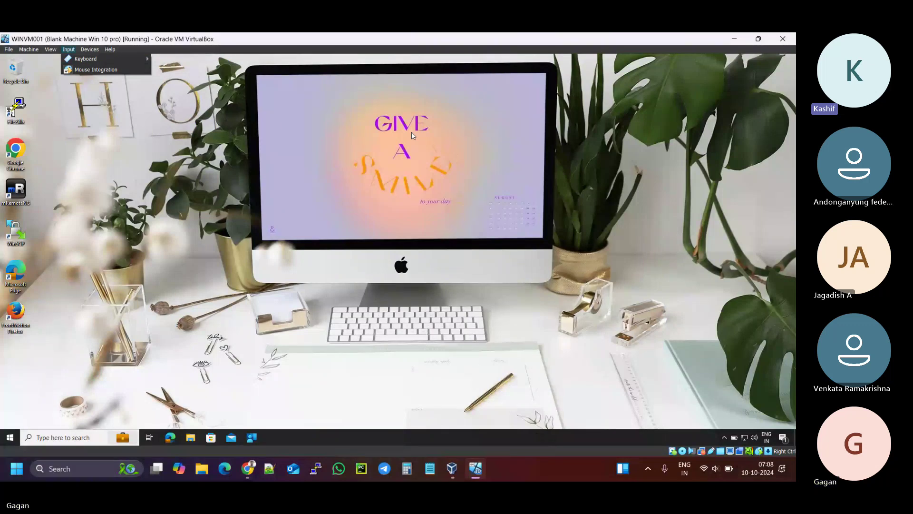
{"action": "left_click", "coordinate": [282, 186]}
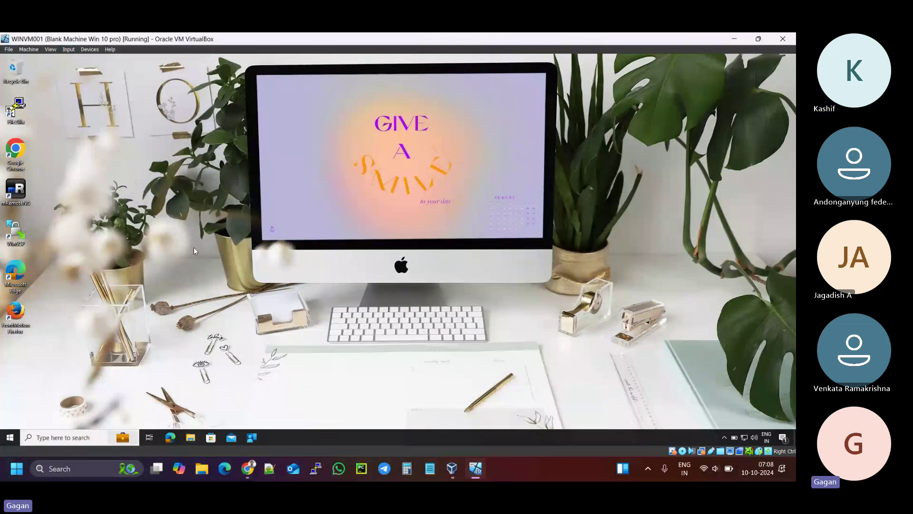
- Sync the VM with Echelon Edge from the Access work or school account settings
{"action": "left_click", "coordinate": [45, 438]}
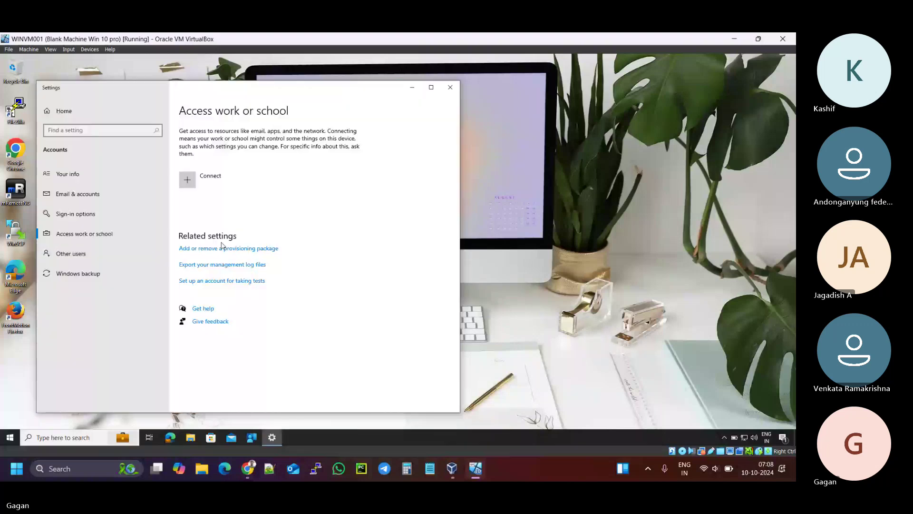
{"action": "left_click", "coordinate": [221, 246]}
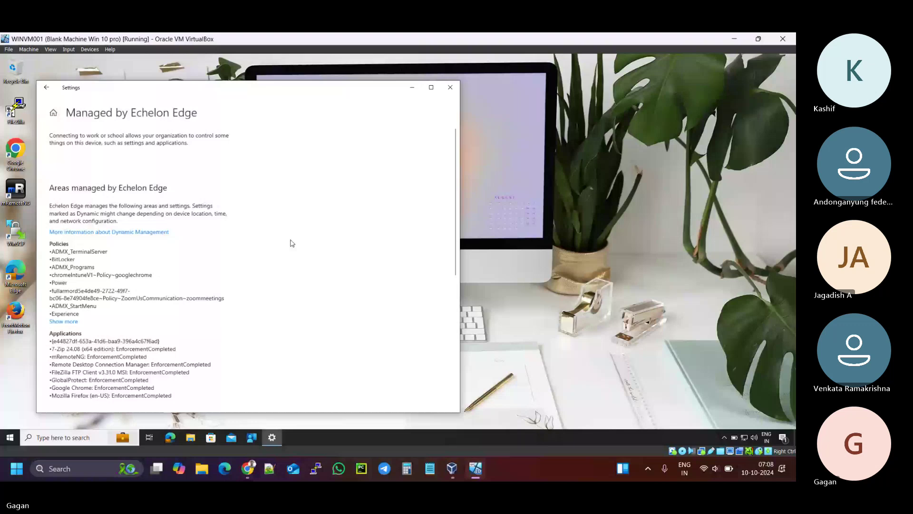
{"action": "scroll", "coordinate": [292, 243], "scroll_direction": "down", "scroll_amount": 5}
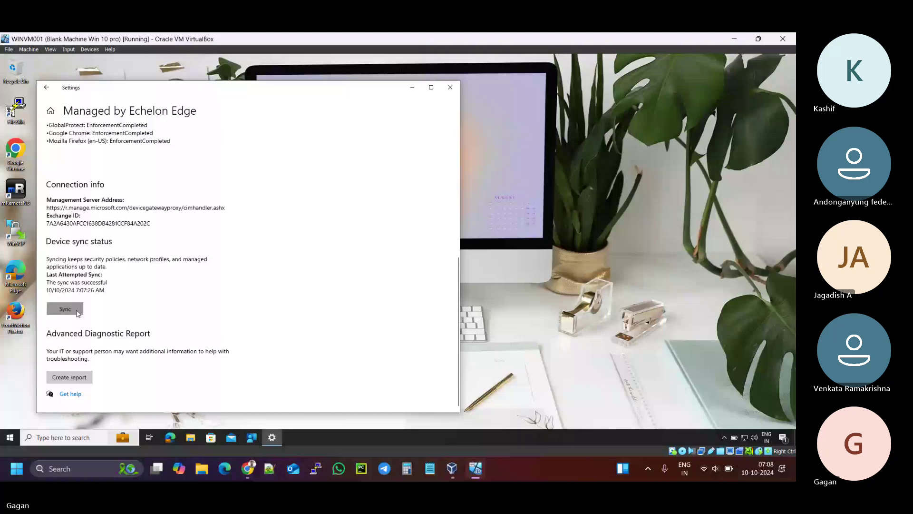
{"action": "left_click", "coordinate": [77, 312]}
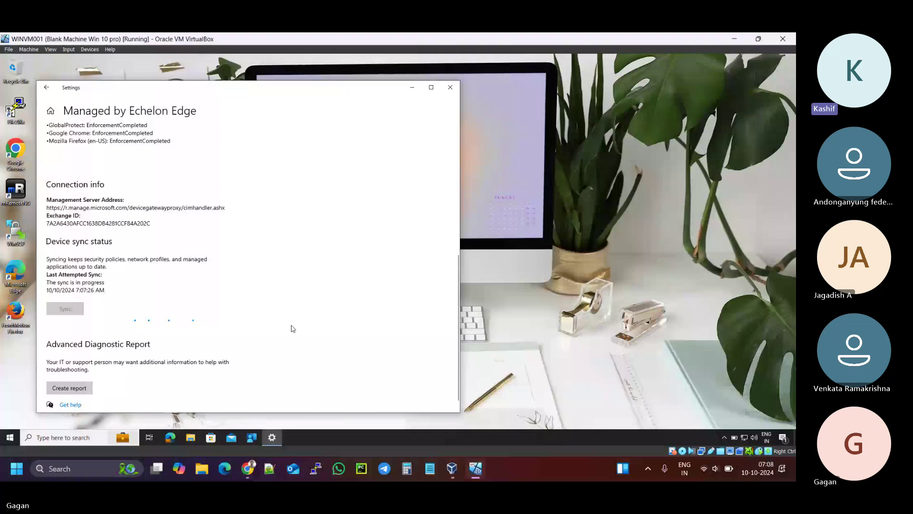
{"action": "left_click", "coordinate": [59, 437]}
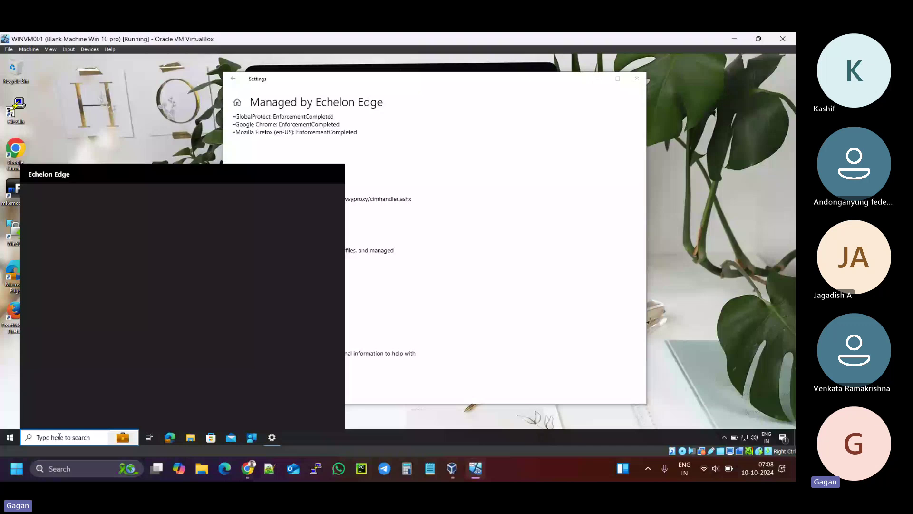
- Search Microsoft Store in the VM for 'kiosk', see it is blocked, and close the Store
{"action": "type", "text": "s"}
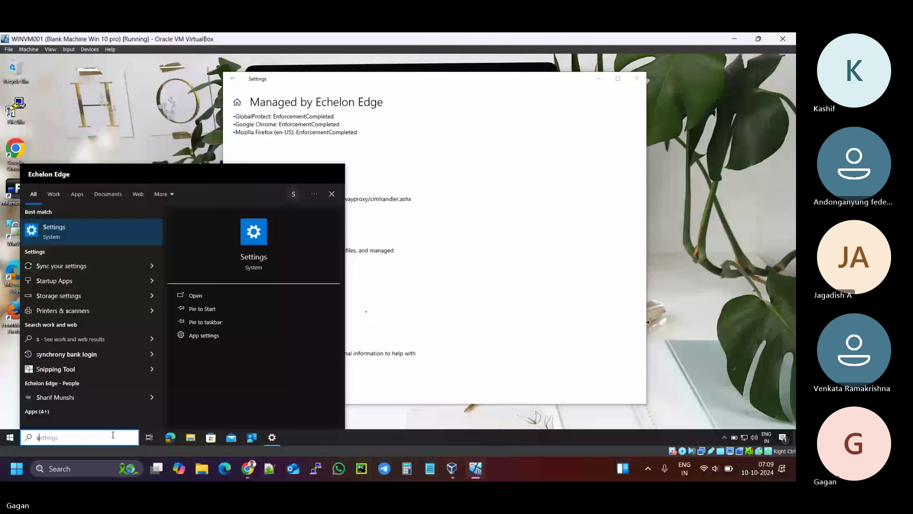
{"action": "type", "text": "tore"}
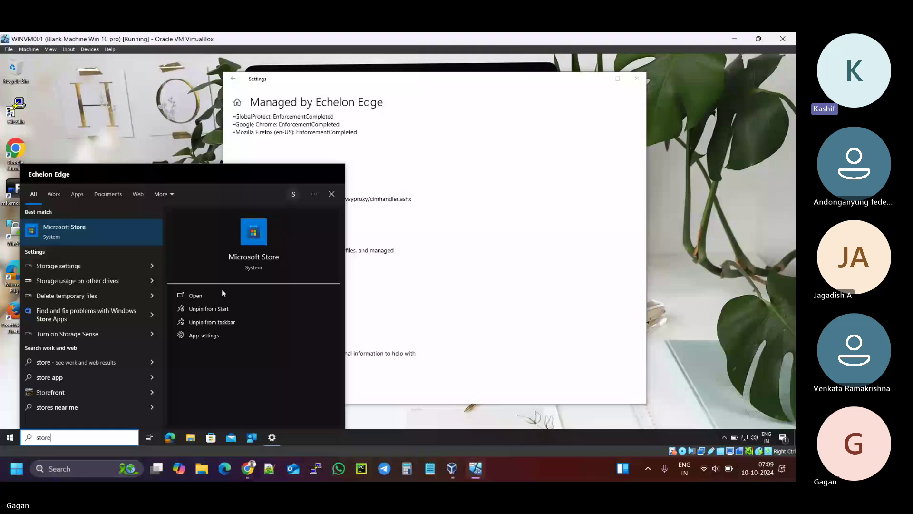
{"action": "left_click", "coordinate": [222, 292]}
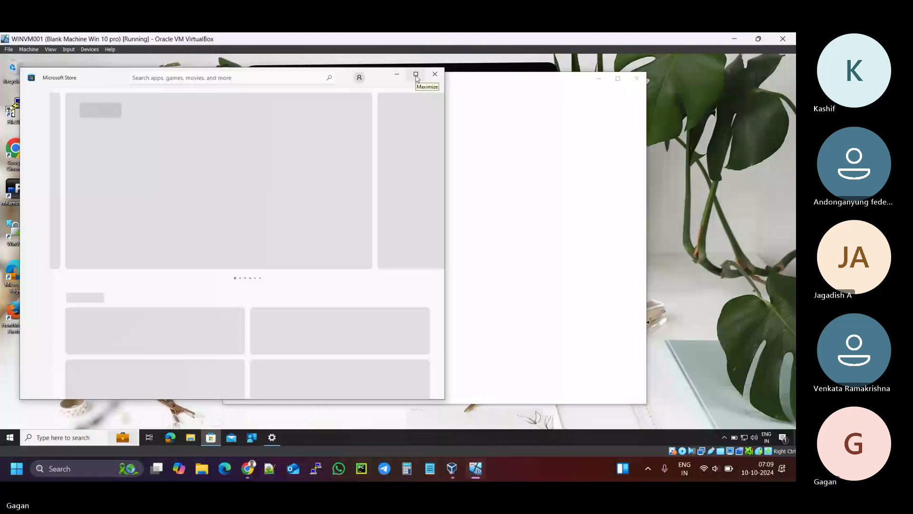
{"action": "left_click", "coordinate": [247, 79]}
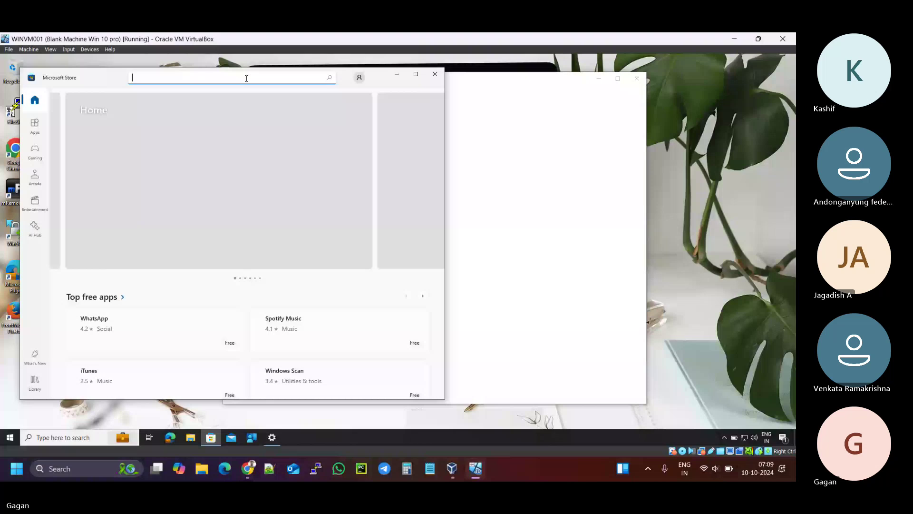
{"action": "type", "text": "kiosk"}
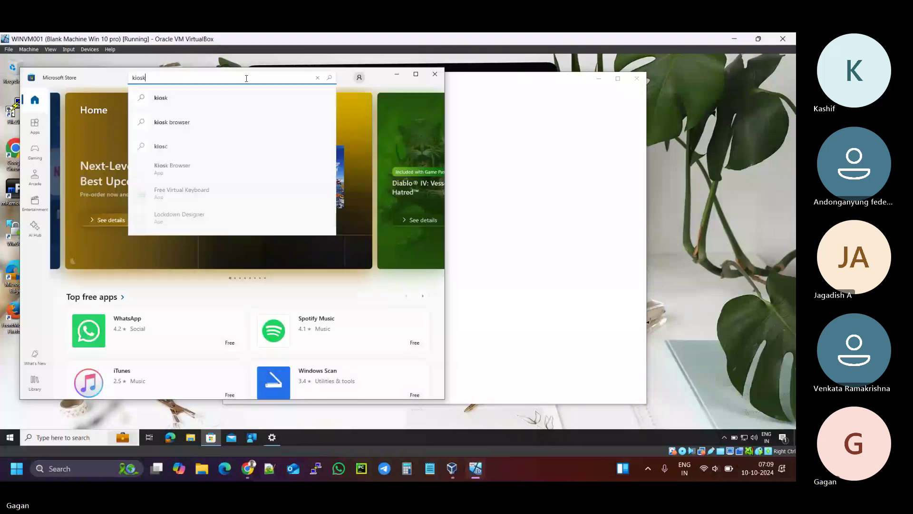
{"action": "left_click", "coordinate": [202, 121]}
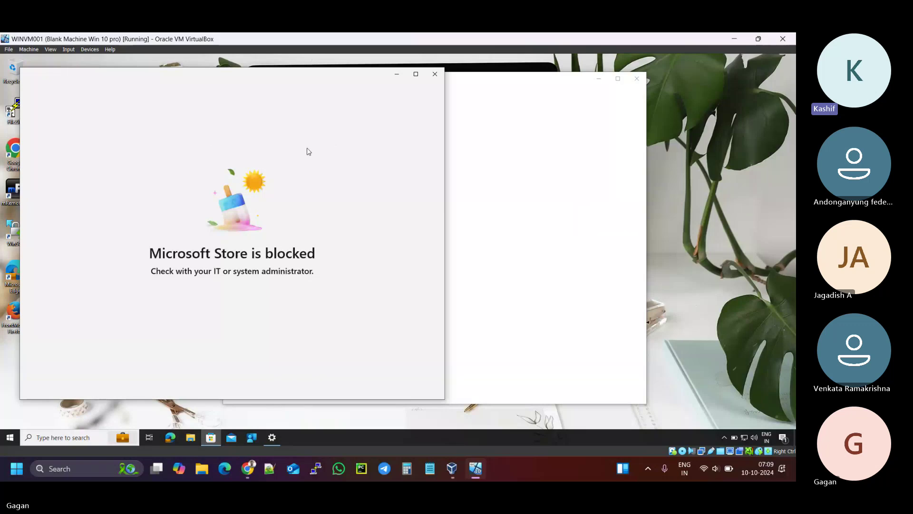
{"action": "left_click", "coordinate": [435, 74]}
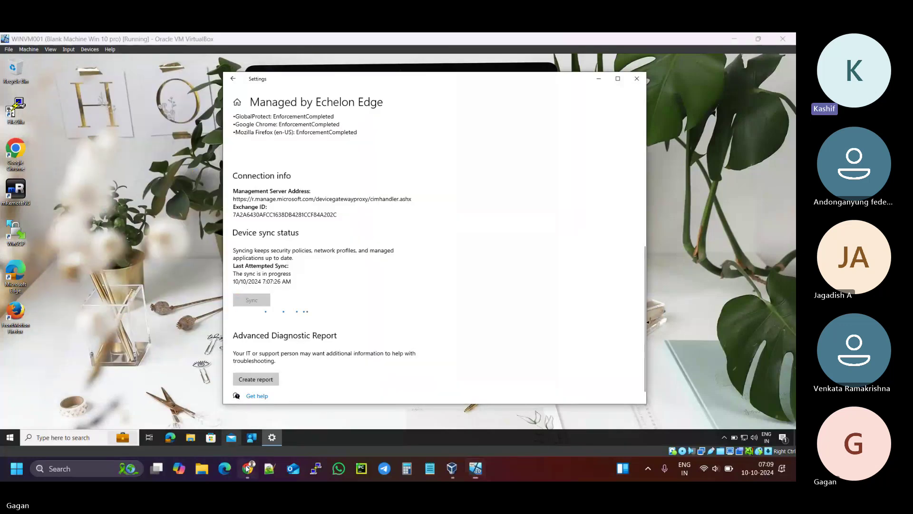
- In Intune, go to Apps > Windows and start adding a new app
{"action": "mouse_move", "coordinate": [248, 469]}
{"action": "left_click", "coordinate": [213, 436]}
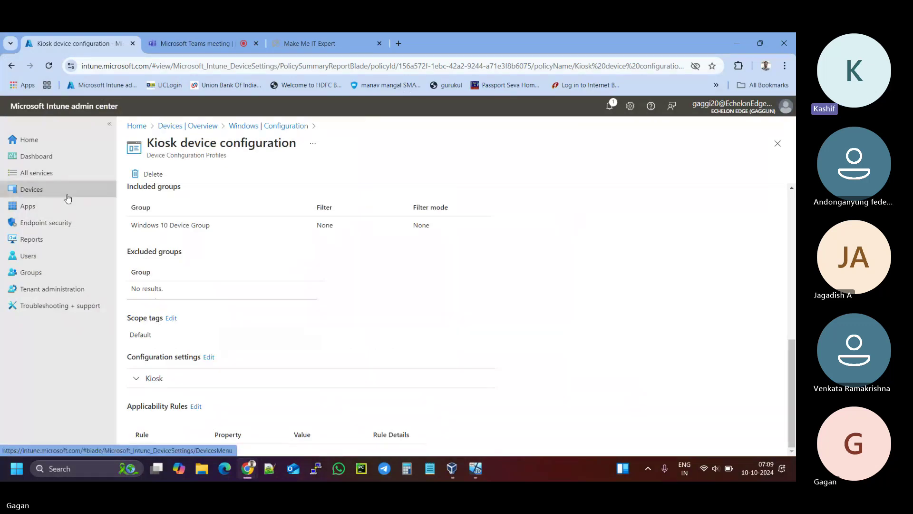
{"action": "left_click", "coordinate": [95, 206]}
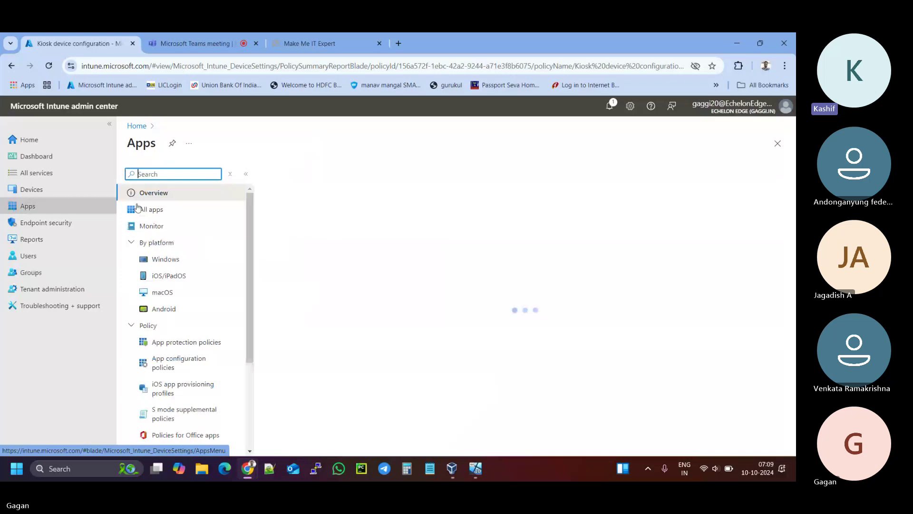
{"action": "left_click", "coordinate": [191, 261]}
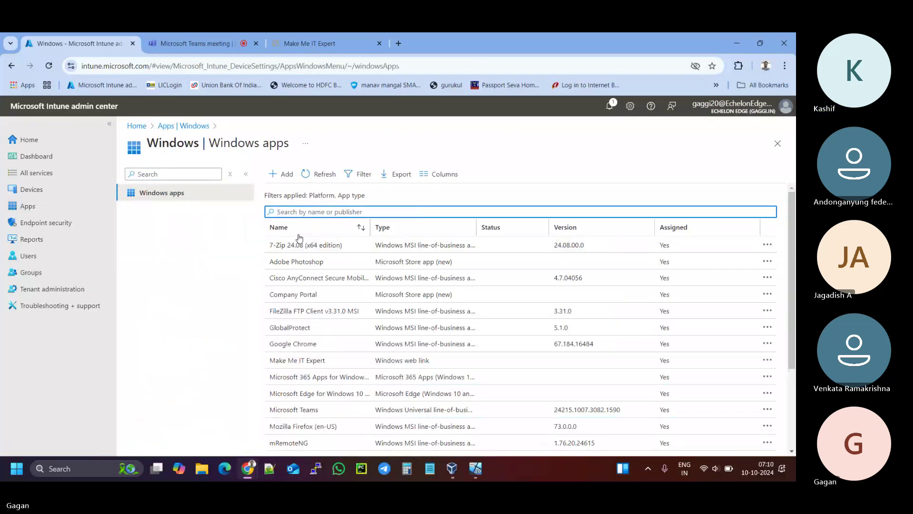
{"action": "left_click", "coordinate": [283, 181]}
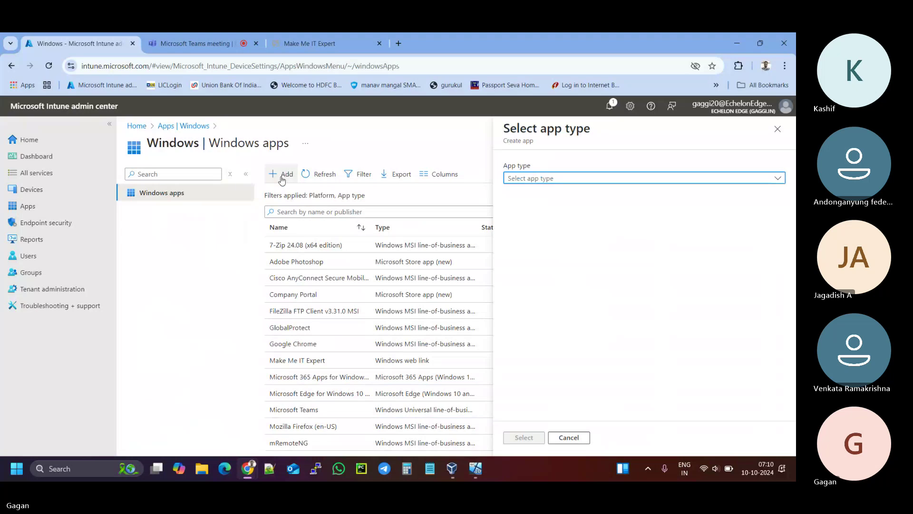
- Choose Microsoft Store app (new), search the store for 'kiosk', and pick Kiosk Browser
{"action": "left_click", "coordinate": [543, 180]}
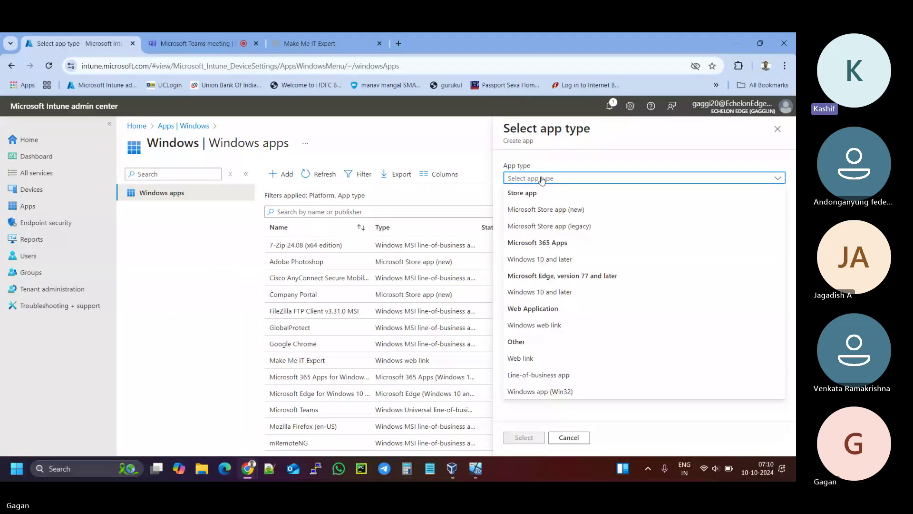
{"action": "left_click", "coordinate": [542, 210]}
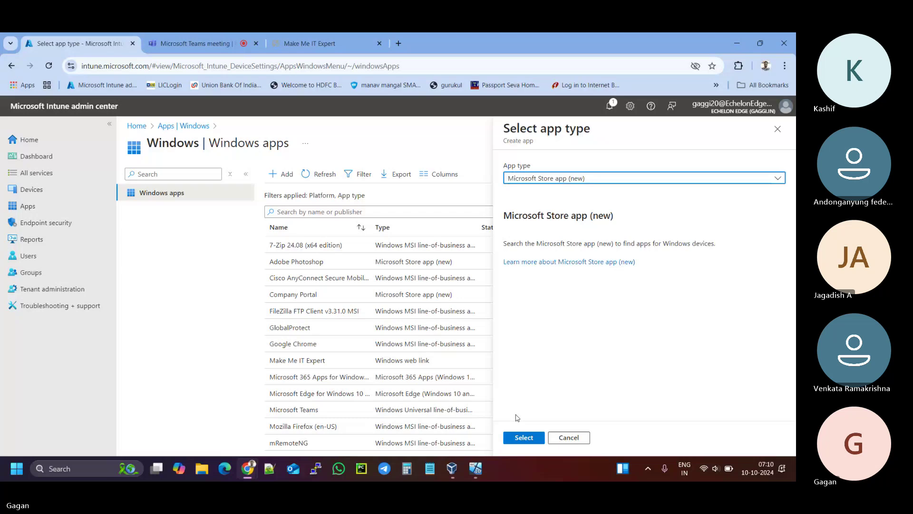
{"action": "left_click", "coordinate": [524, 437]}
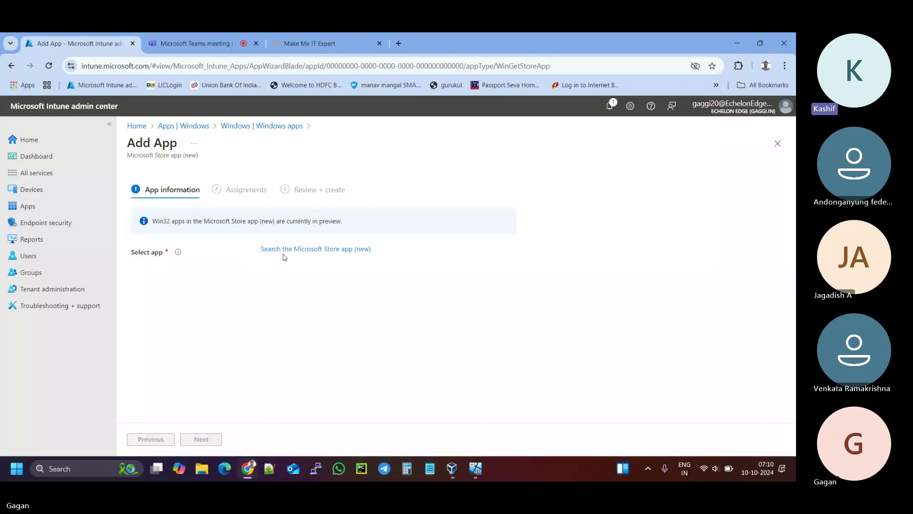
{"action": "left_click", "coordinate": [311, 251]}
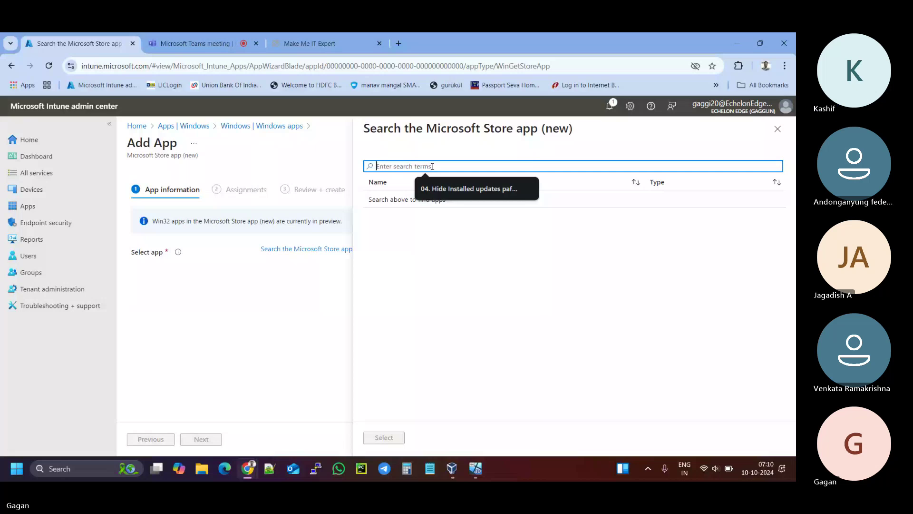
{"action": "type", "text": "kiosk"}
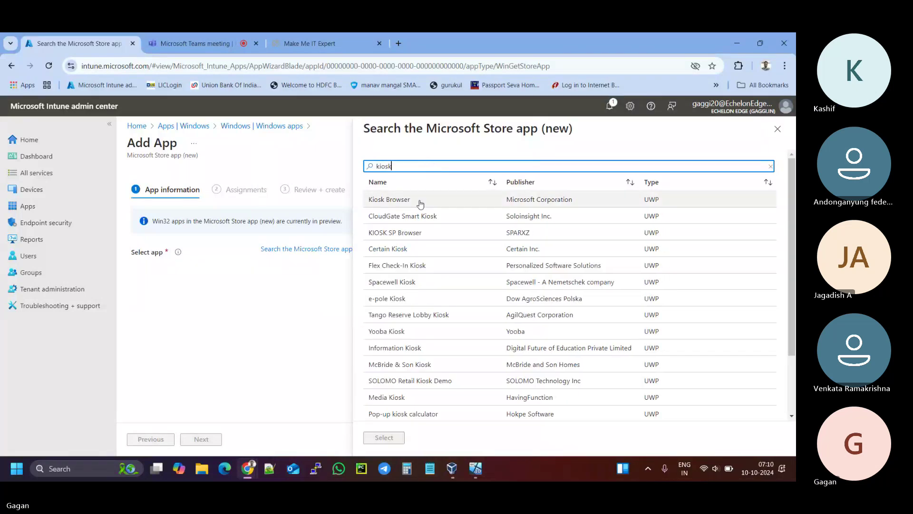
{"action": "left_click", "coordinate": [412, 202]}
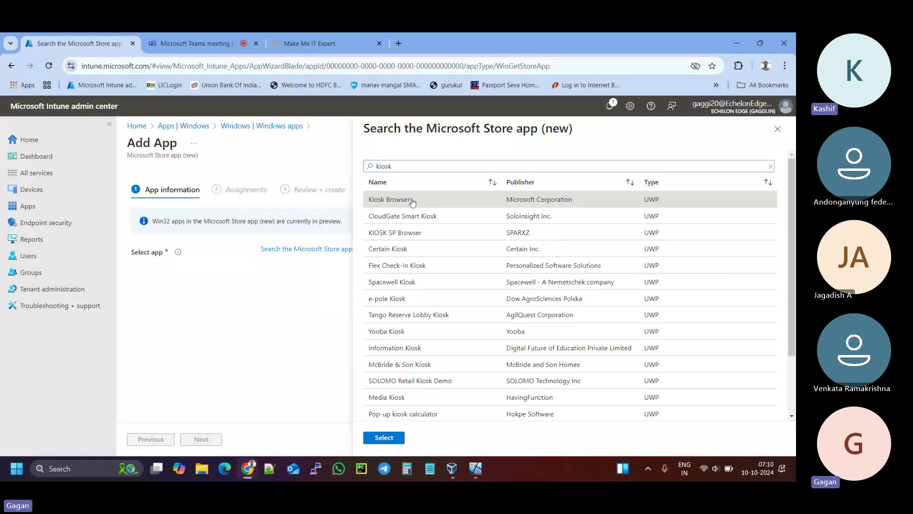
- Confirm Kiosk Browser, set its install behavior to System, and continue to Assignments
{"action": "left_click", "coordinate": [394, 438]}
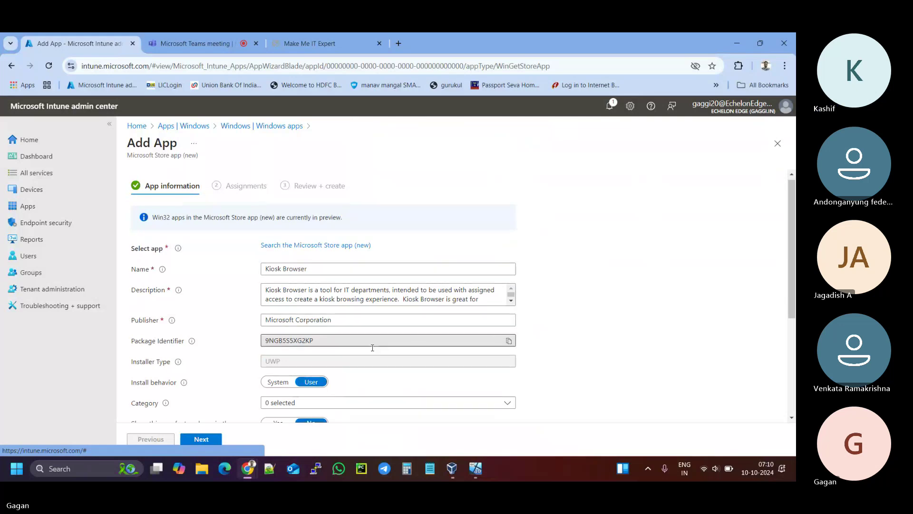
{"action": "scroll", "coordinate": [372, 349], "scroll_direction": "down", "scroll_amount": 1}
{"action": "left_click", "coordinate": [284, 341]}
{"action": "scroll", "coordinate": [505, 340], "scroll_direction": "down", "scroll_amount": 1}
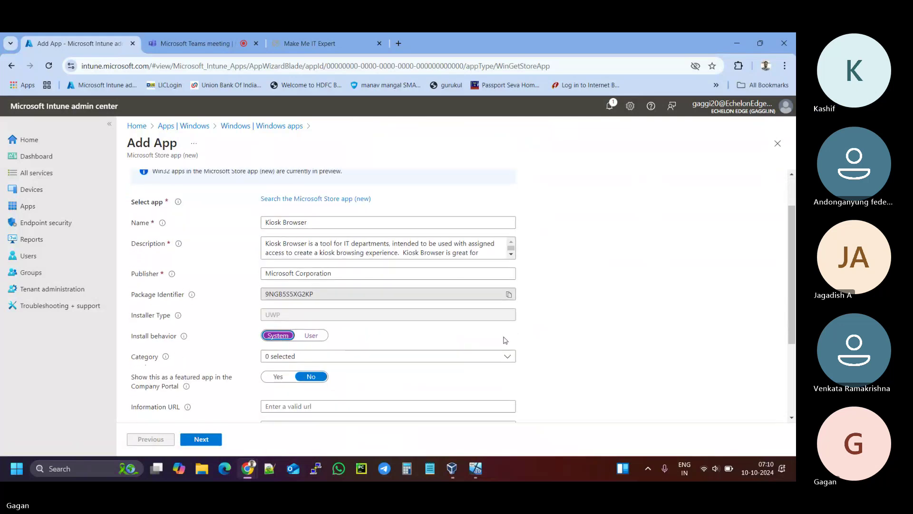
{"action": "scroll", "coordinate": [505, 340], "scroll_direction": "down", "scroll_amount": 2}
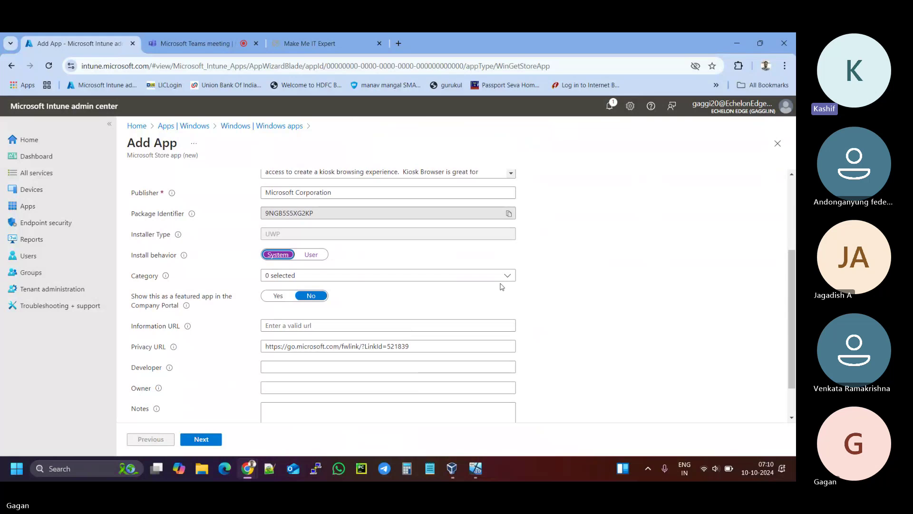
{"action": "scroll", "coordinate": [501, 287], "scroll_direction": "down", "scroll_amount": 1}
{"action": "scroll", "coordinate": [574, 296], "scroll_direction": "down", "scroll_amount": 1}
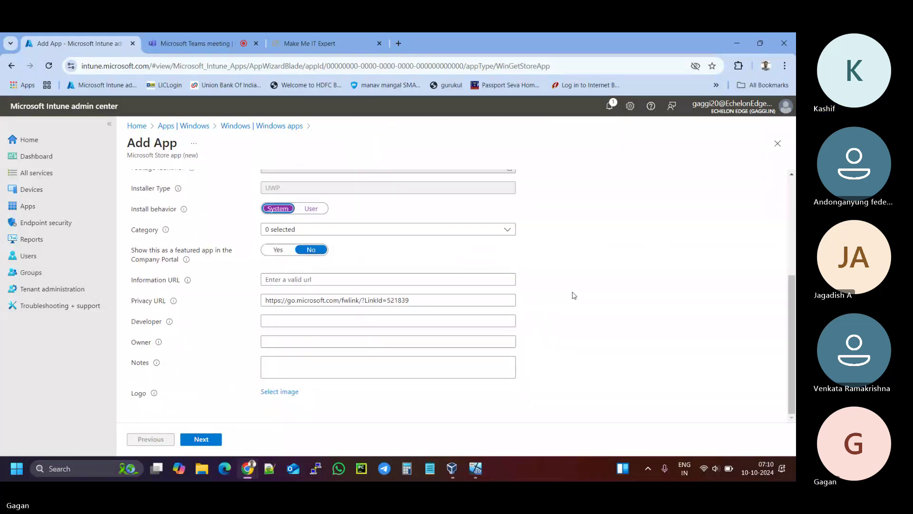
{"action": "left_click", "coordinate": [206, 439]}
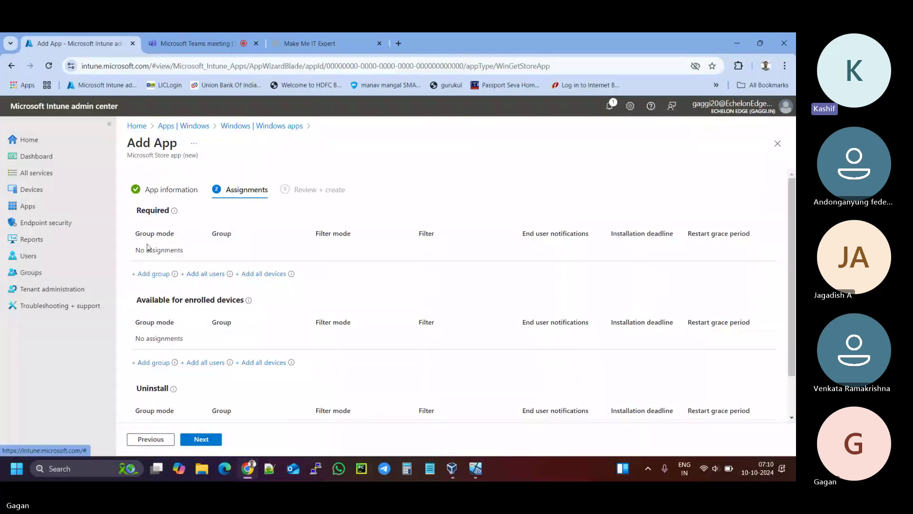
- Assign Kiosk Browser as required to Windows 10 Device Group, then review and create it
{"action": "left_click", "coordinate": [152, 274]}
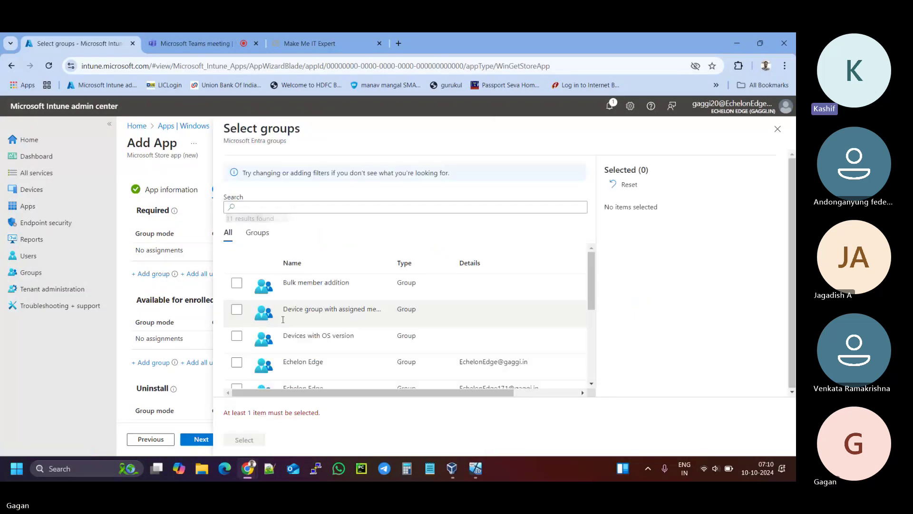
{"action": "scroll", "coordinate": [283, 320], "scroll_direction": "down", "scroll_amount": 3}
{"action": "left_click", "coordinate": [236, 345]}
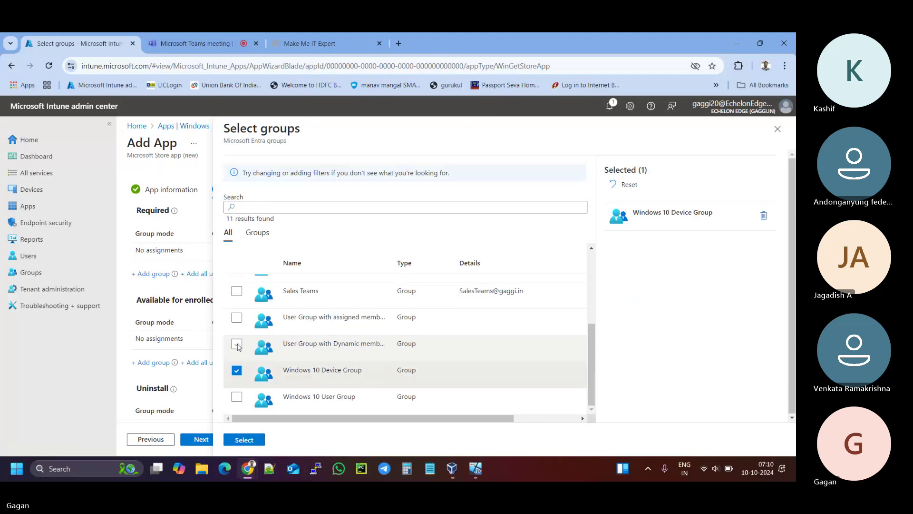
{"action": "left_click", "coordinate": [245, 440]}
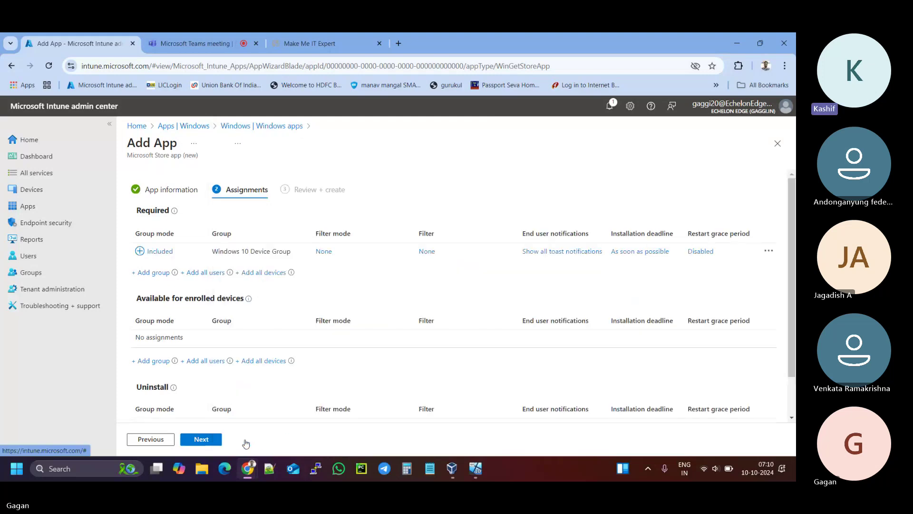
{"action": "left_click", "coordinate": [200, 439]}
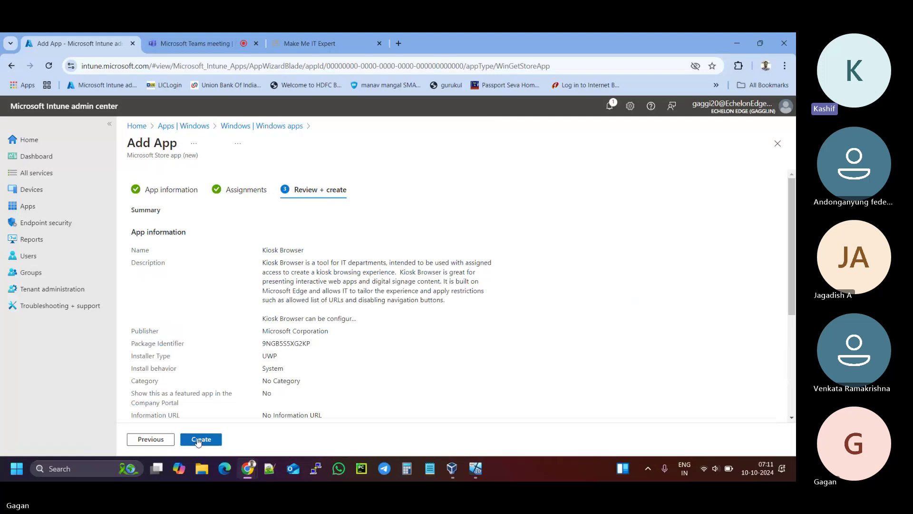
{"action": "left_click", "coordinate": [199, 440]}
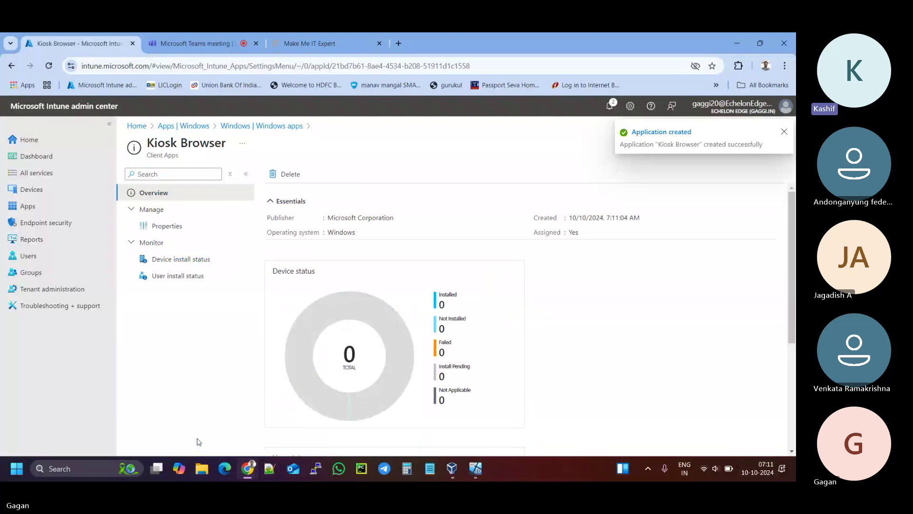
- In the WINVM001 window, expand the Echelon Edge Policies list and locate the KioskBrowser policy
{"action": "left_click", "coordinate": [474, 467]}
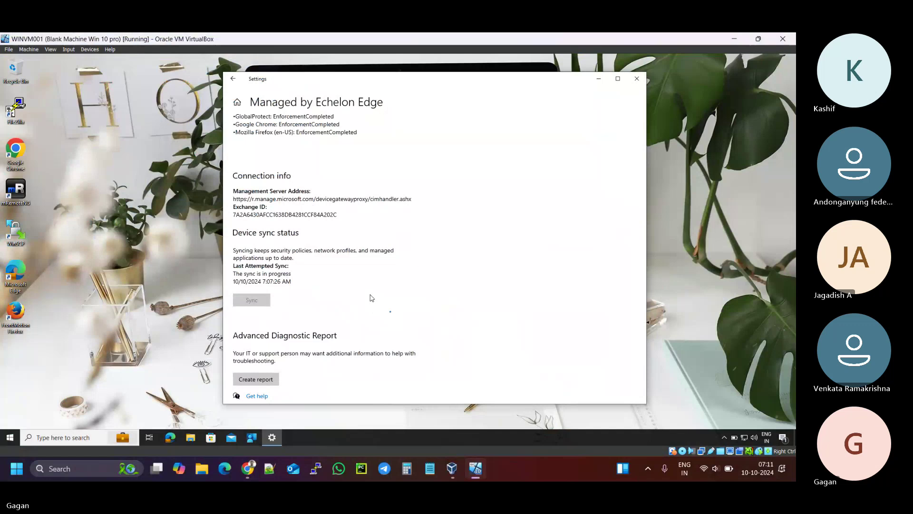
{"action": "scroll", "coordinate": [372, 298], "scroll_direction": "down", "scroll_amount": 1}
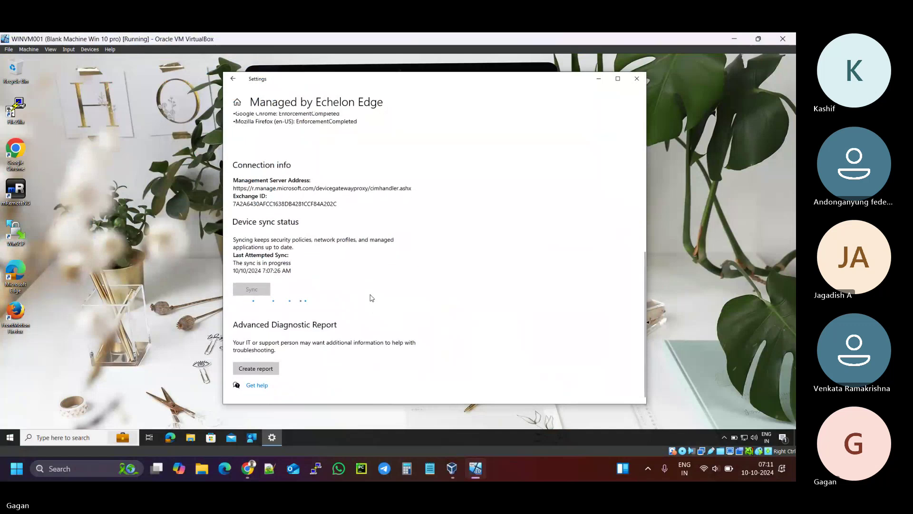
{"action": "scroll", "coordinate": [372, 298], "scroll_direction": "up", "scroll_amount": 5}
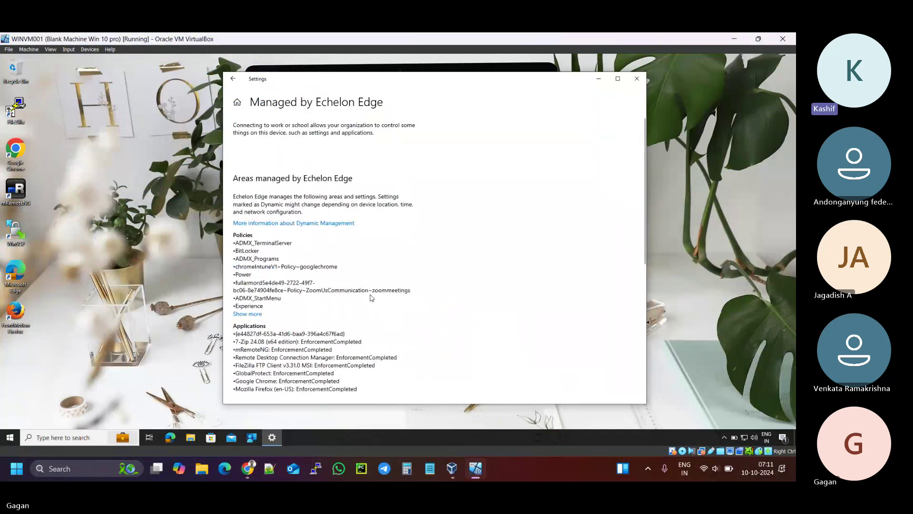
{"action": "scroll", "coordinate": [372, 298], "scroll_direction": "down", "scroll_amount": 2}
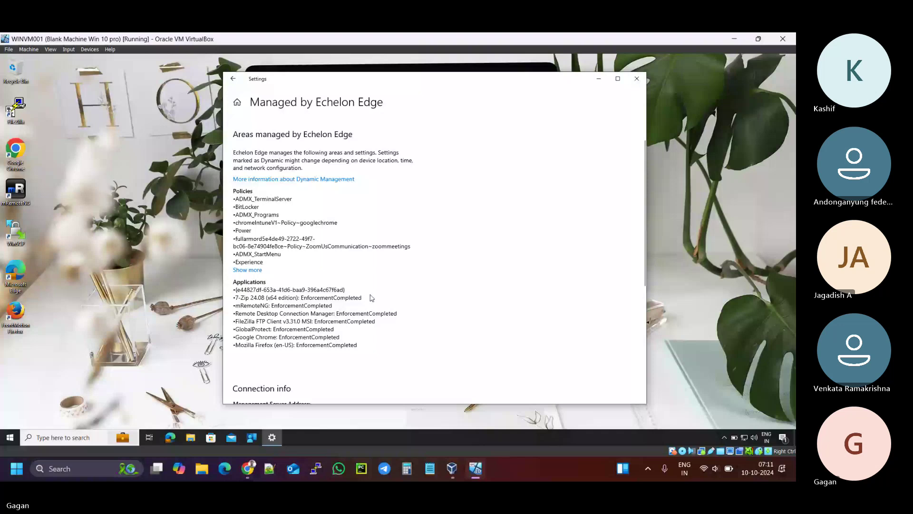
{"action": "left_click", "coordinate": [248, 270]}
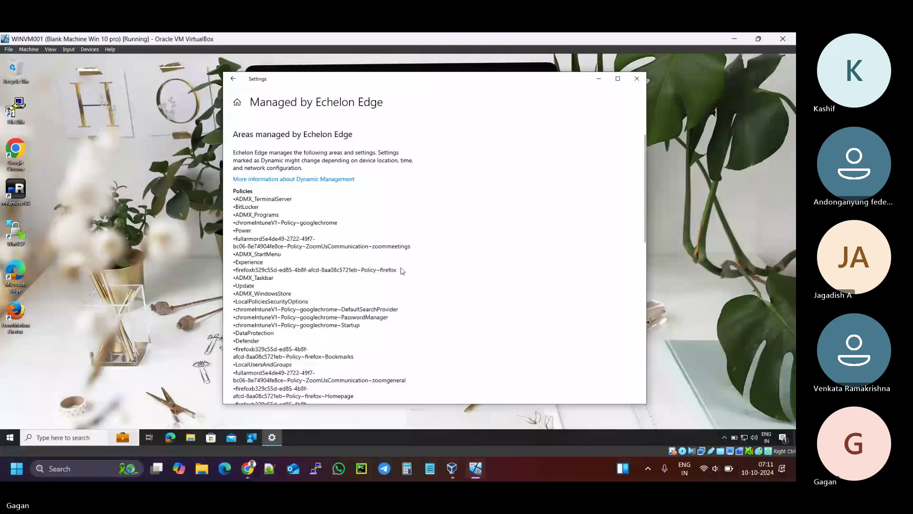
{"action": "scroll", "coordinate": [355, 266], "scroll_direction": "down", "scroll_amount": 3}
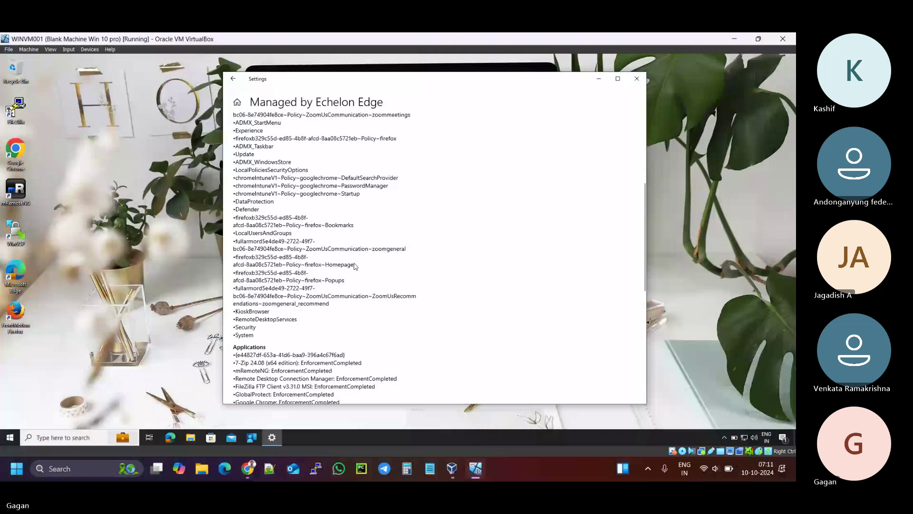
{"action": "double_click", "coordinate": [252, 311]}
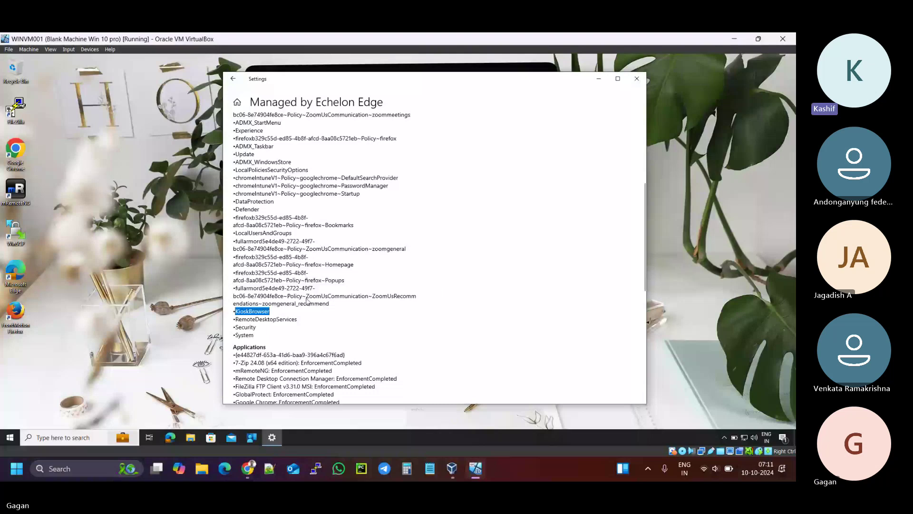
{"action": "scroll", "coordinate": [424, 289], "scroll_direction": "down", "scroll_amount": 2}
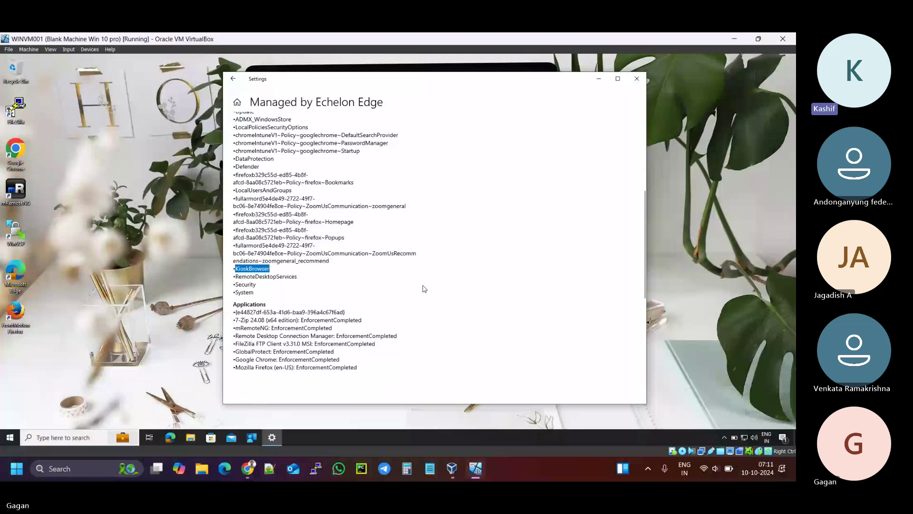
{"action": "scroll", "coordinate": [424, 289], "scroll_direction": "down", "scroll_amount": 10}
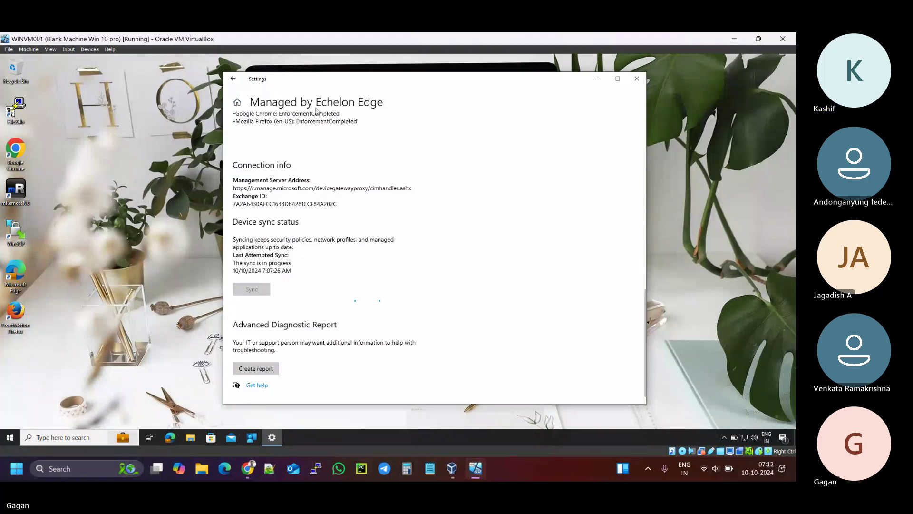
- Return to Access work or school and open the Echelon Edge connection's management info
{"action": "left_click", "coordinate": [233, 79]}
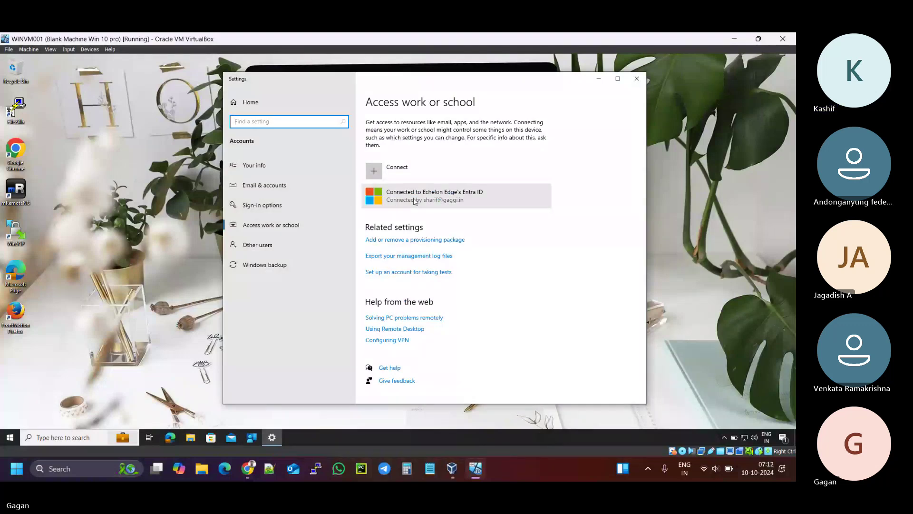
{"action": "left_click", "coordinate": [415, 201]}
{"action": "left_click", "coordinate": [475, 229]}
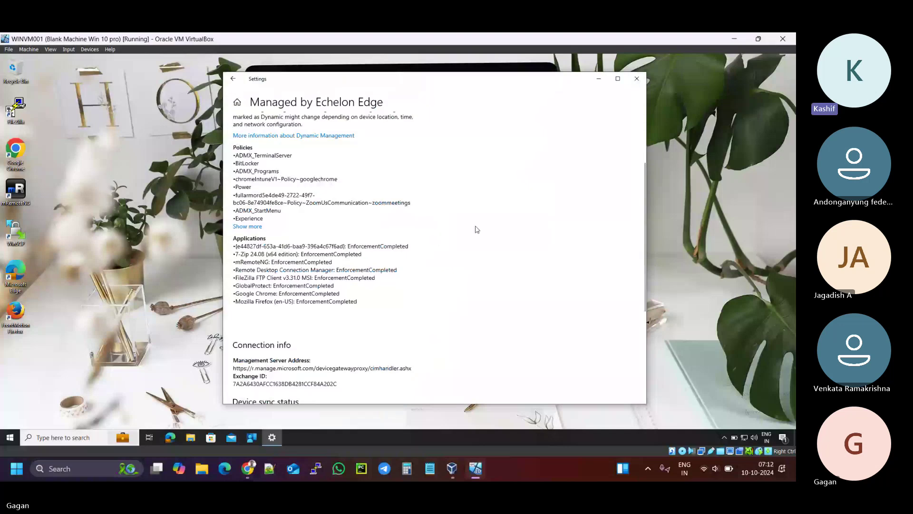
{"action": "scroll", "coordinate": [436, 285], "scroll_direction": "down", "scroll_amount": 2}
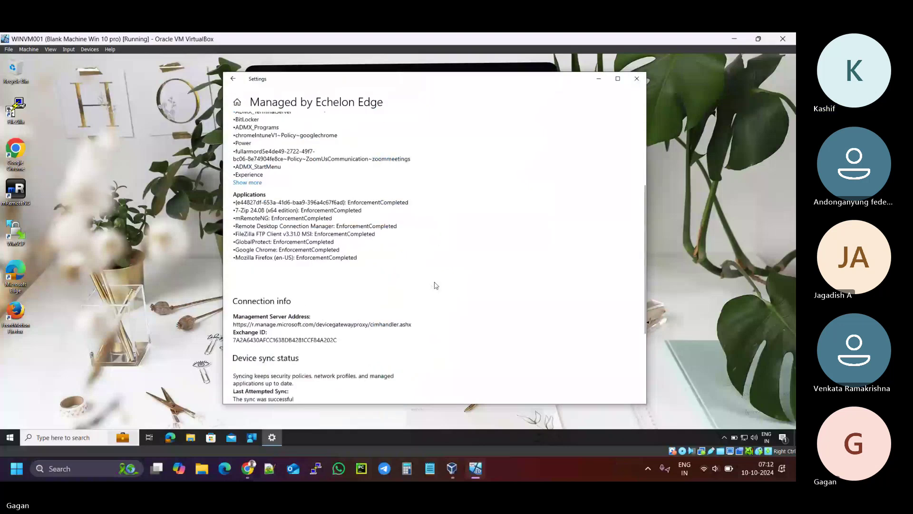
{"action": "scroll", "coordinate": [435, 285], "scroll_direction": "down", "scroll_amount": 3}
- Sync the device, then create and export the diagnostic report to MDMDiagnostics
{"action": "left_click", "coordinate": [257, 303]}
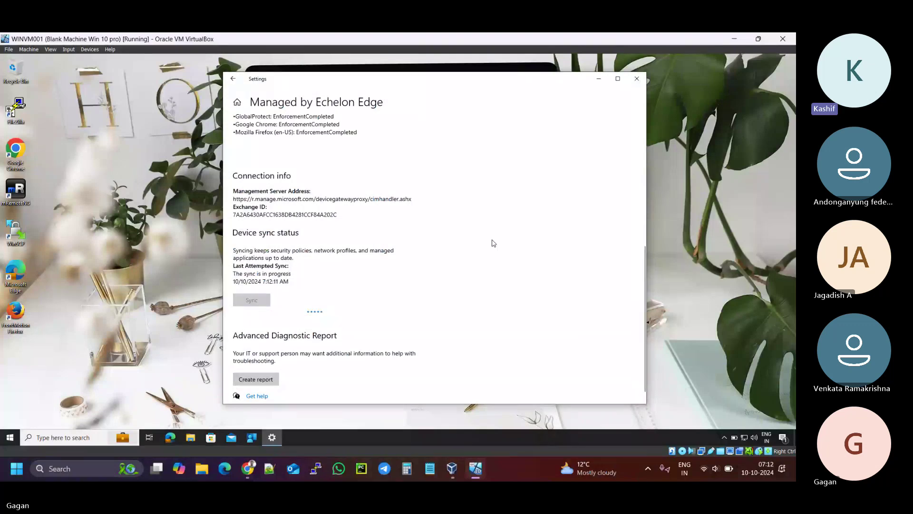
{"action": "left_click", "coordinate": [269, 379]}
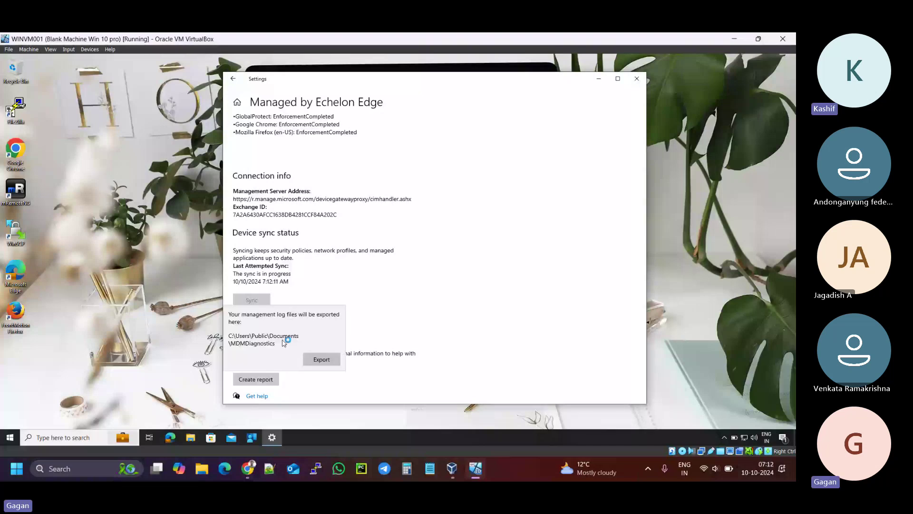
{"action": "left_click", "coordinate": [323, 361]}
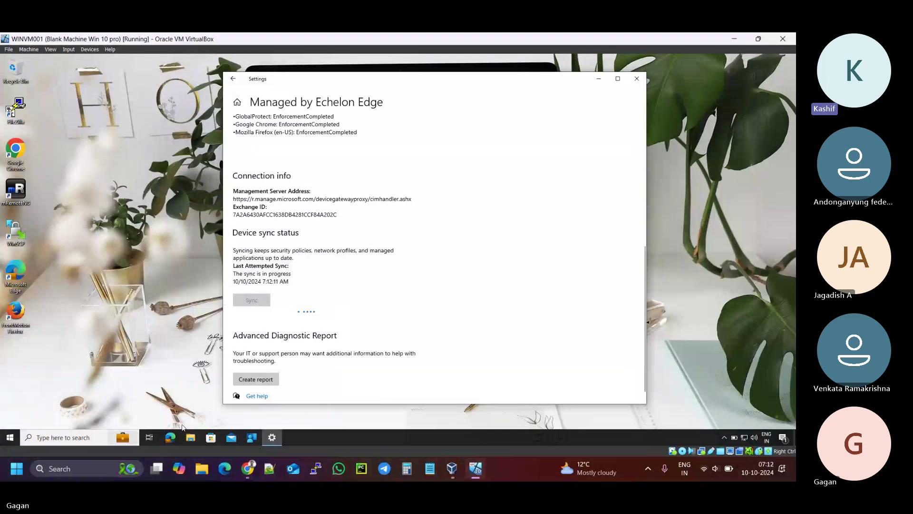
- Browse to C:\Users\Public\Public Documents\MDMDiagnostics and open the MDMDiagReport file
{"action": "left_click", "coordinate": [193, 442]}
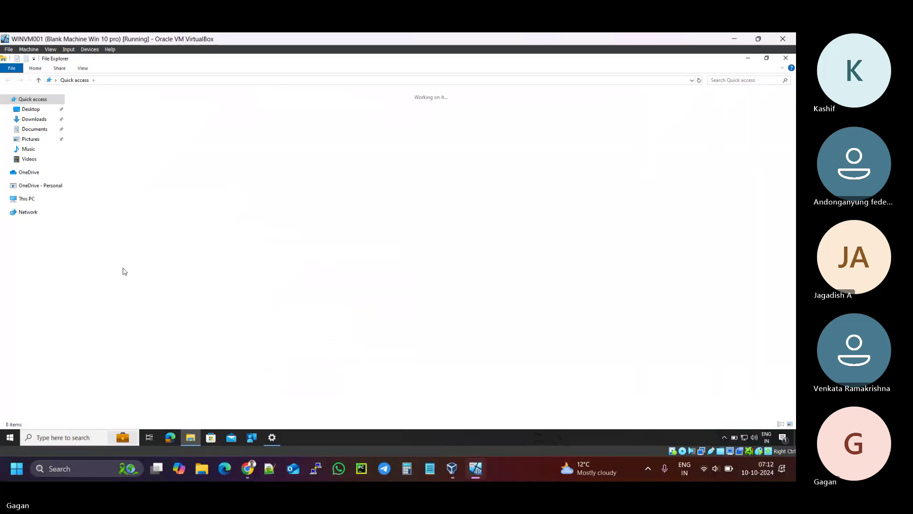
{"action": "left_click", "coordinate": [27, 199]}
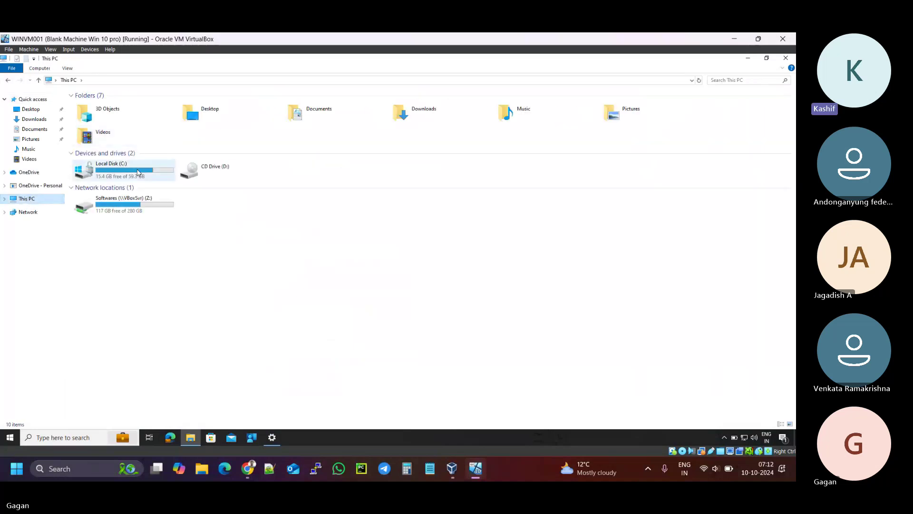
{"action": "double_click", "coordinate": [138, 172]}
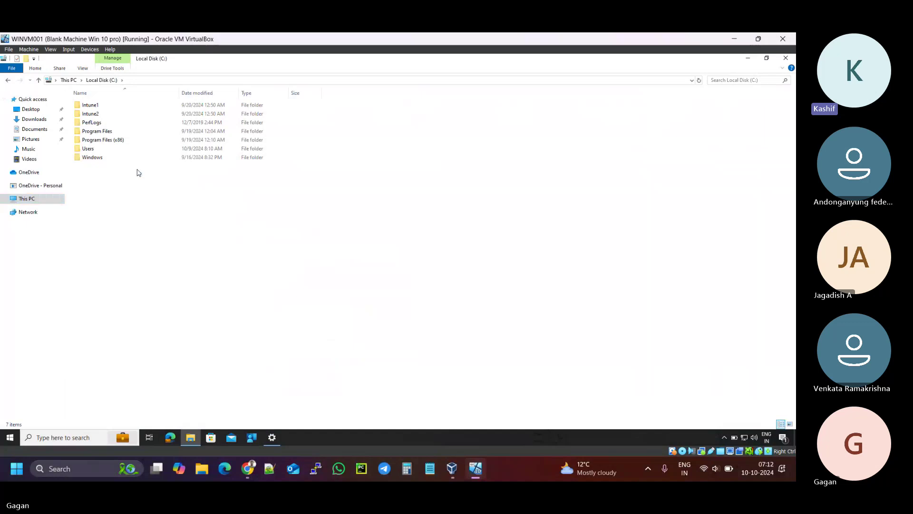
{"action": "left_click", "coordinate": [92, 150]}
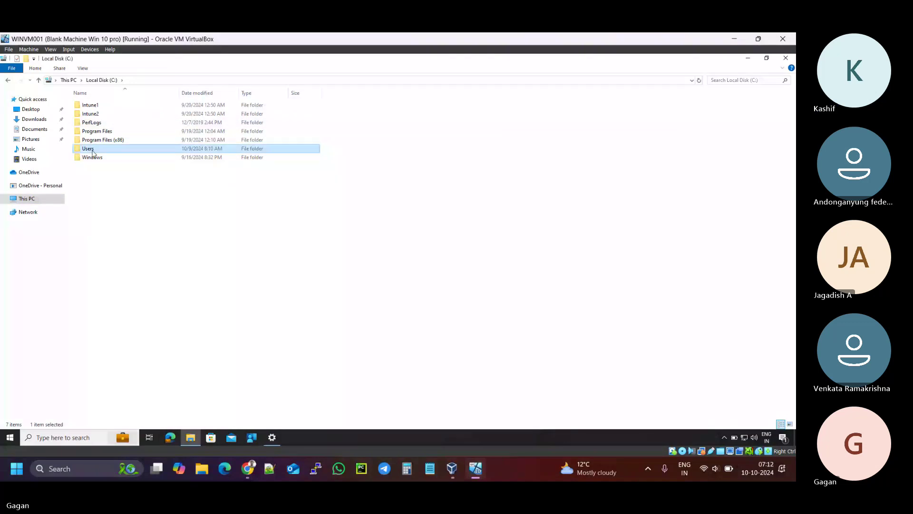
{"action": "double_click", "coordinate": [93, 152]}
{"action": "double_click", "coordinate": [95, 117]}
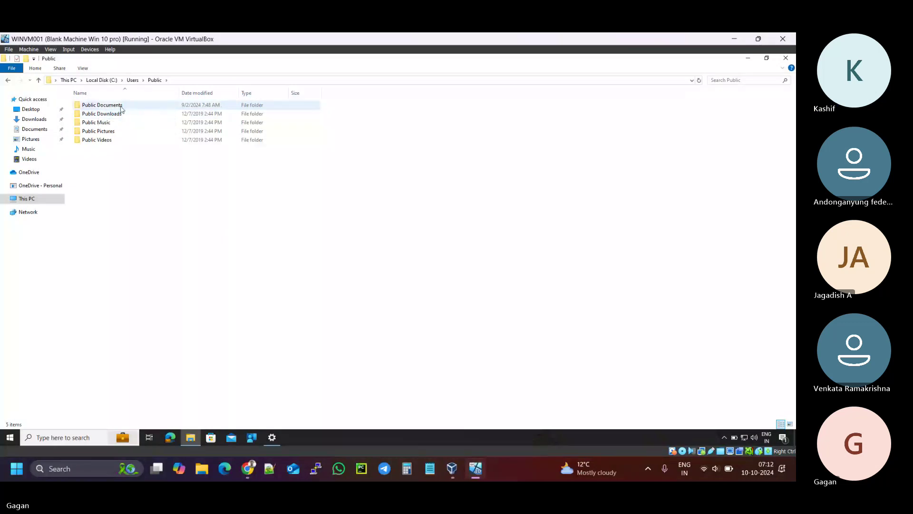
{"action": "double_click", "coordinate": [114, 106]}
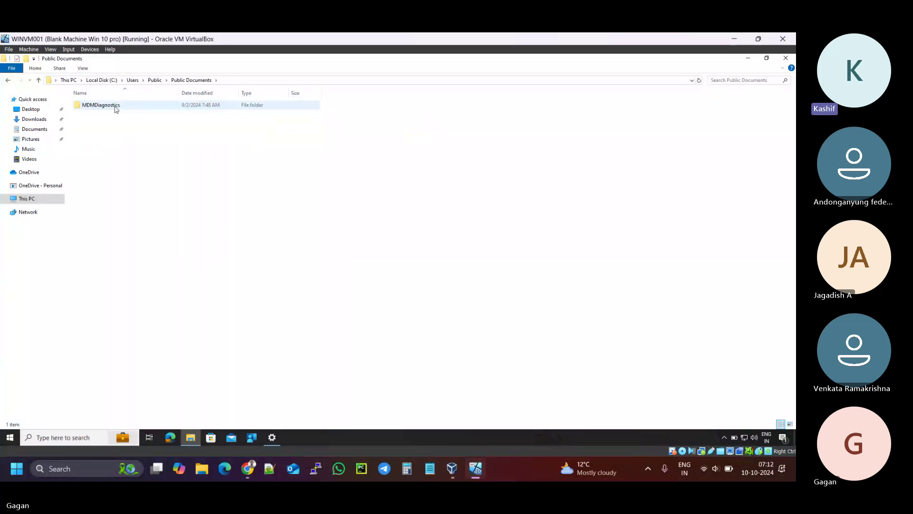
{"action": "double_click", "coordinate": [116, 106]}
{"action": "left_click", "coordinate": [116, 108]}
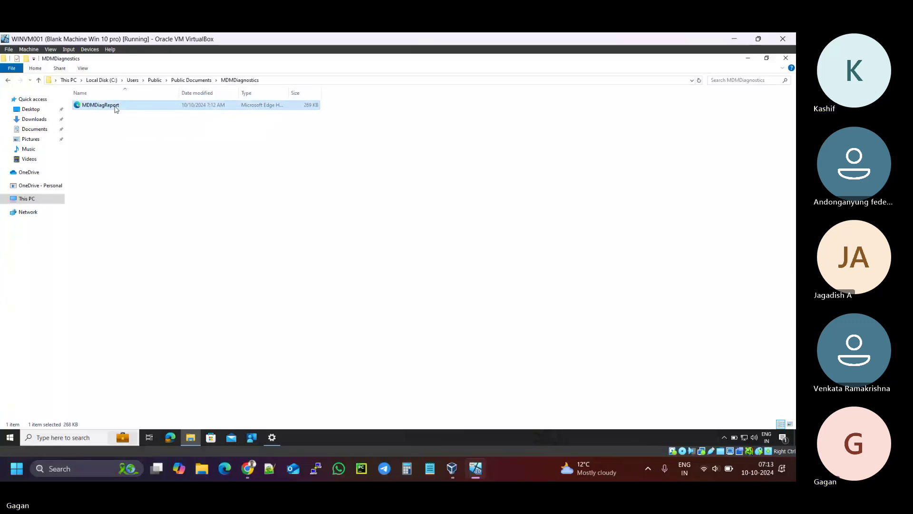
{"action": "double_click", "coordinate": [116, 105]}
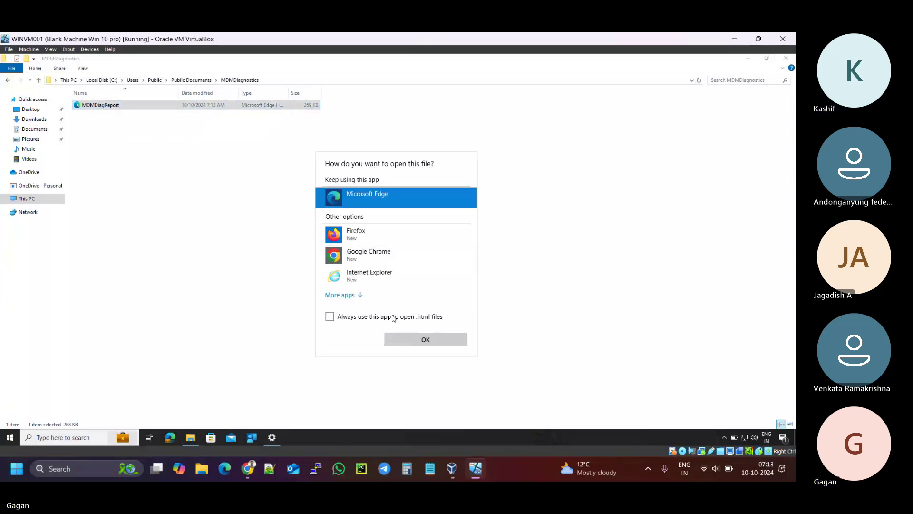
- Open the report in Edge and search for 'kiosk', stepping to the KioskBrowser match
{"action": "left_click", "coordinate": [416, 341]}
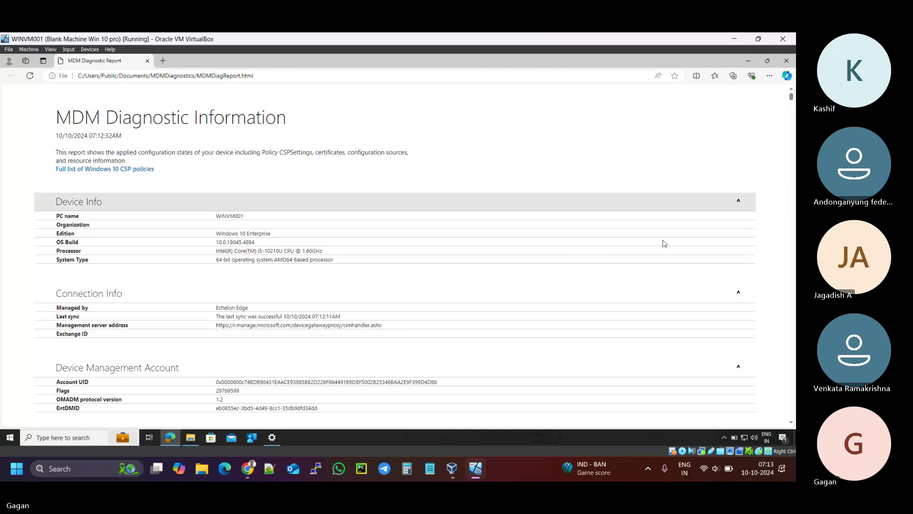
{"action": "key", "text": "ctrl+f"}
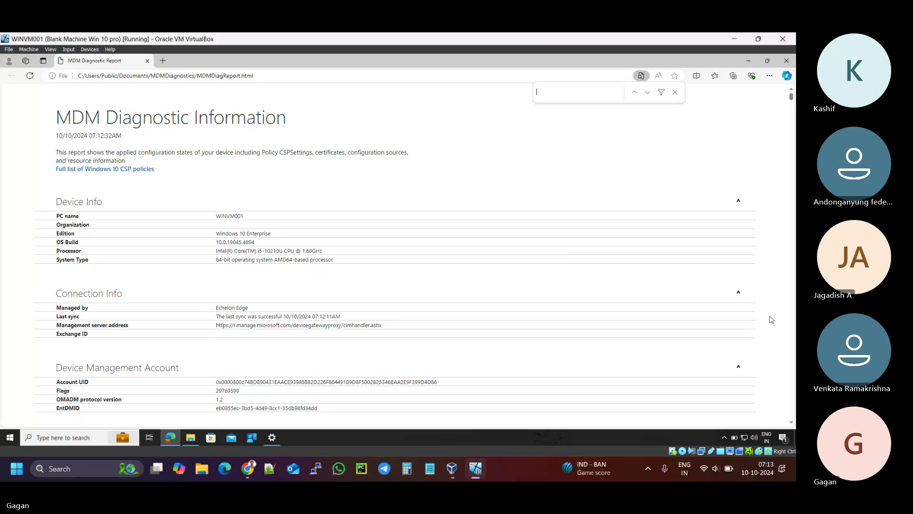
{"action": "type", "text": "koisk"}
{"action": "key", "text": "BackSpace"}
{"action": "key", "text": "BackSpace"}
{"action": "key", "text": "BackSpace"}
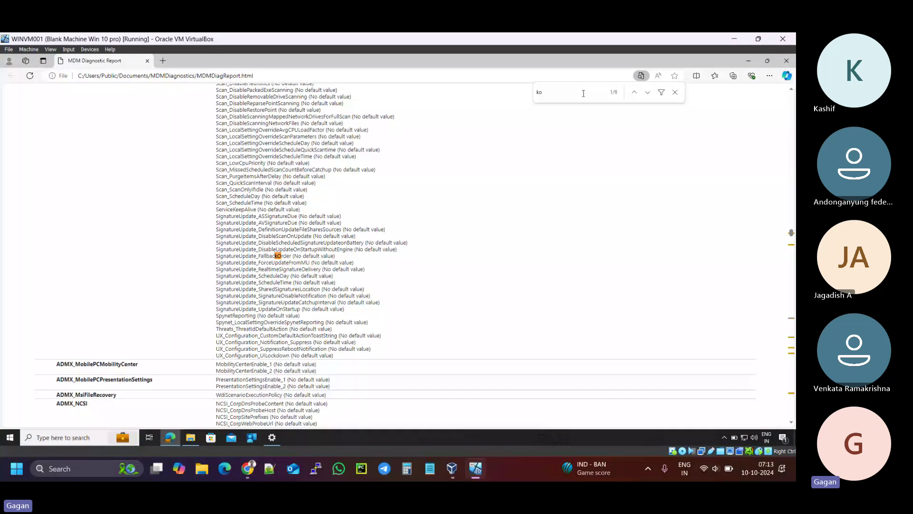
{"action": "key", "text": "BackSpace"}
{"action": "type", "text": "iosk"}
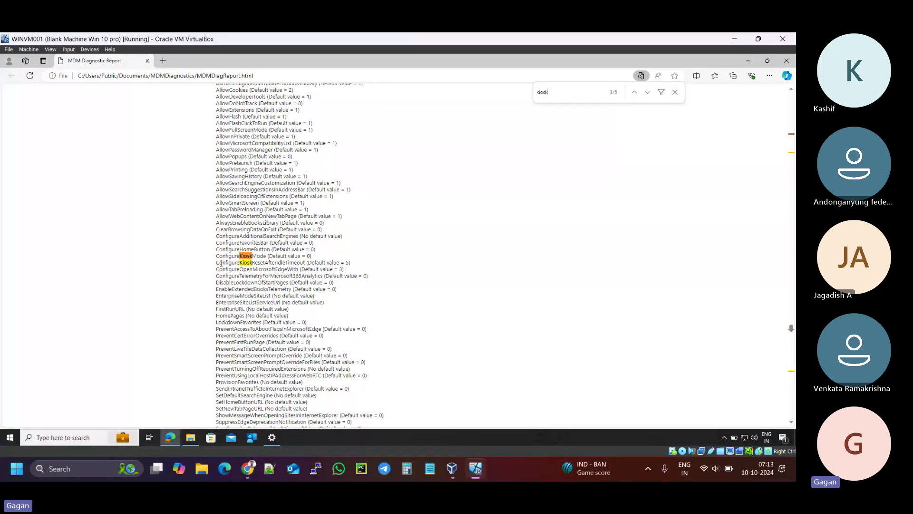
{"action": "left_click", "coordinate": [649, 93]}
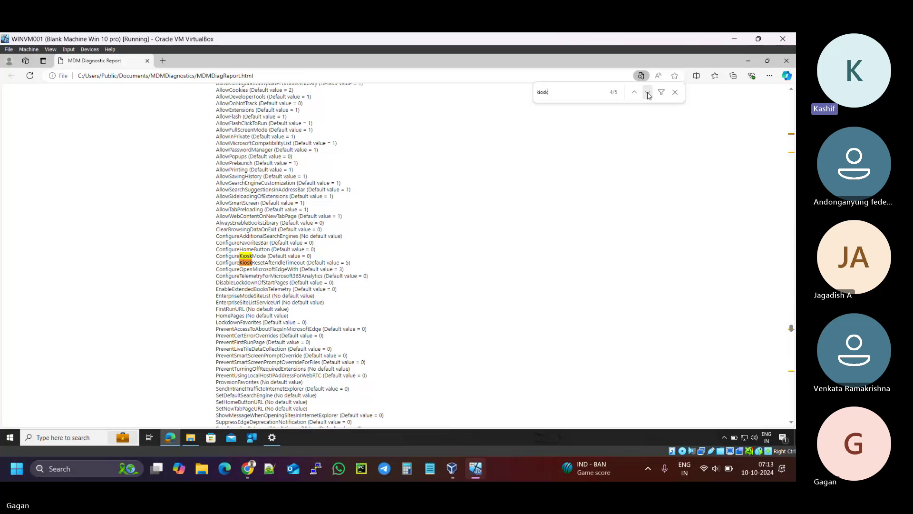
{"action": "left_click", "coordinate": [648, 93]}
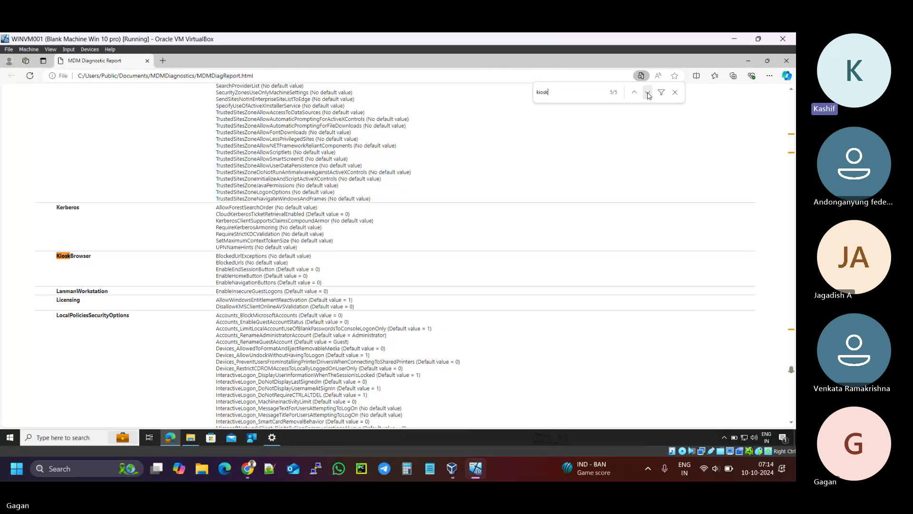
- Search 'kiosk' again to reach the ConfigureKioskMode entry, then minimize Edge
{"action": "left_click", "coordinate": [675, 92]}
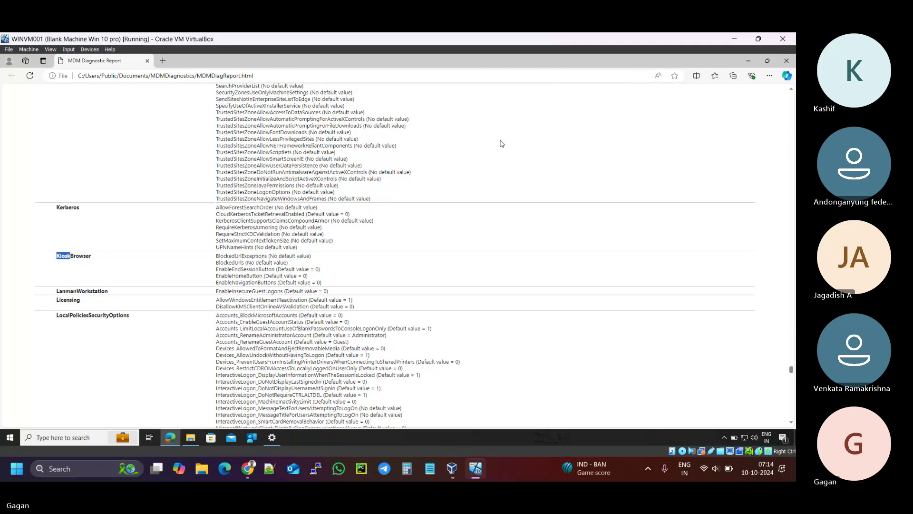
{"action": "key", "text": "ctrl+f"}
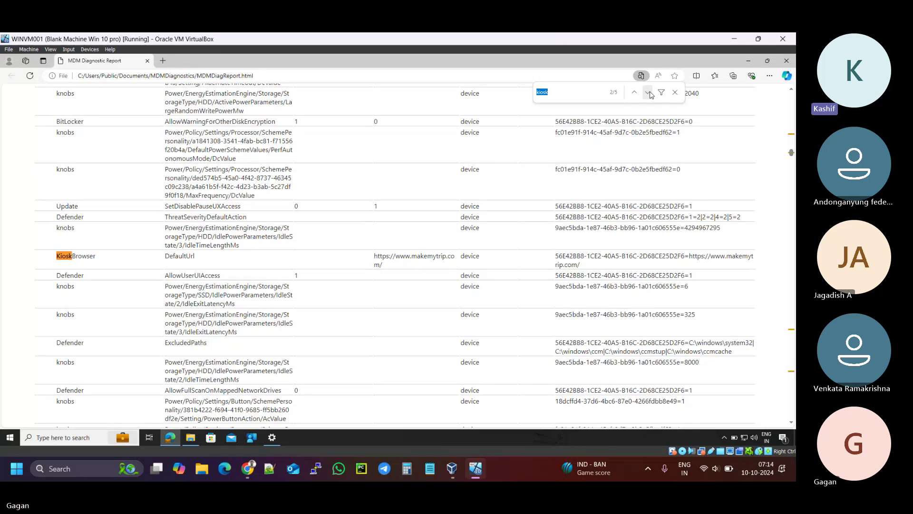
{"action": "left_click", "coordinate": [649, 92]}
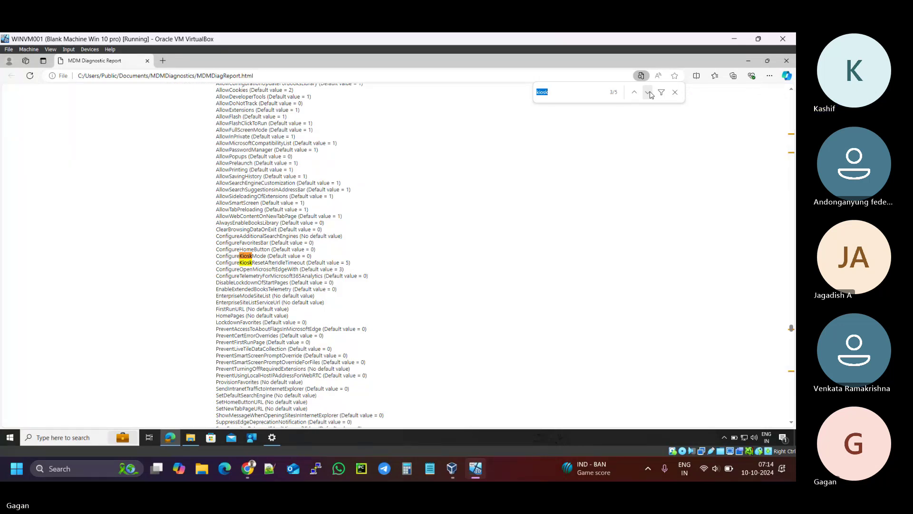
{"action": "key", "text": "Escape"}
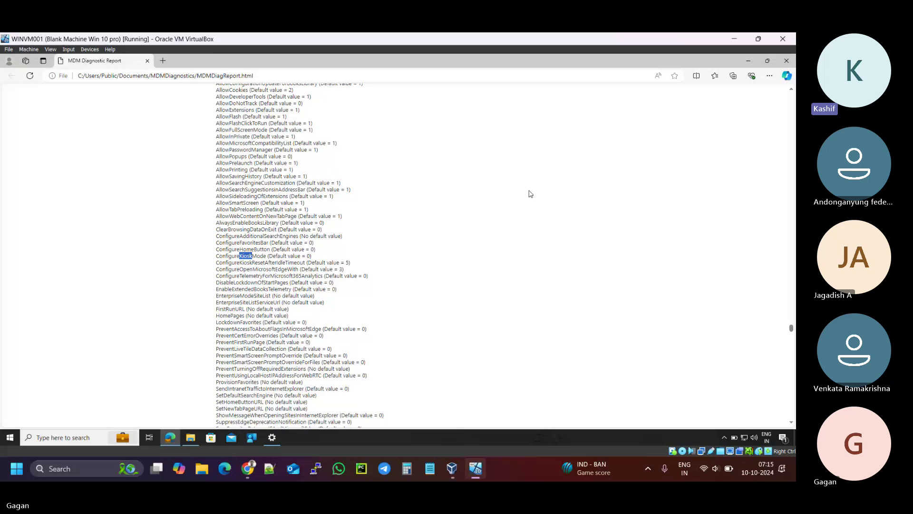
{"action": "scroll", "coordinate": [528, 194], "scroll_direction": "up", "scroll_amount": 6}
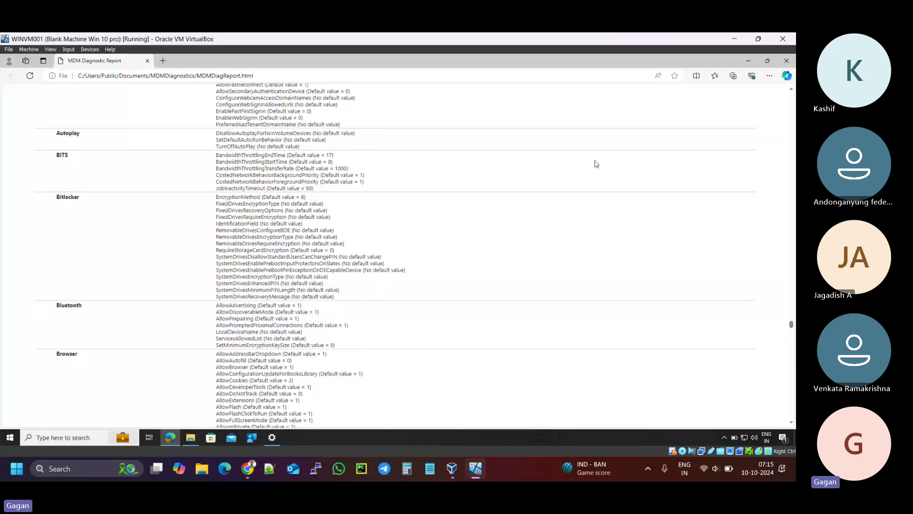
{"action": "left_click", "coordinate": [748, 62]}
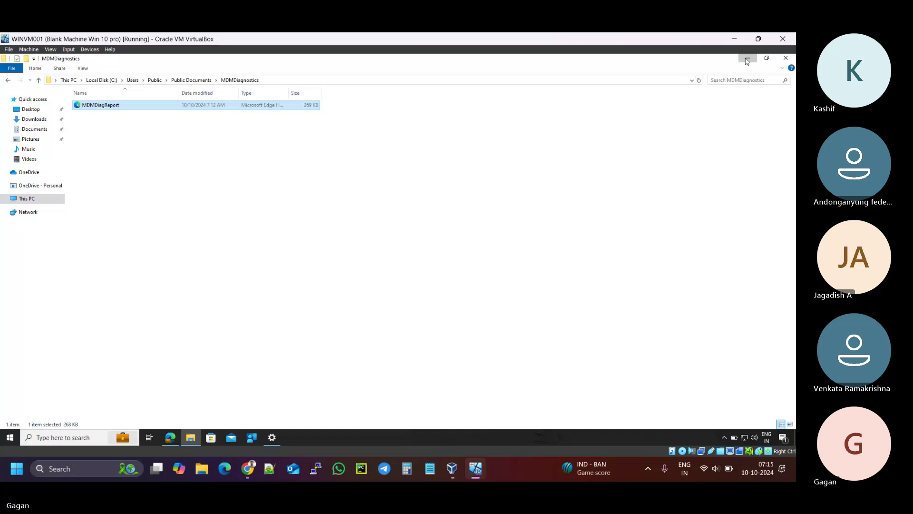
- Minimize File Explorer and start a device sync from the Echelon Edge page
{"action": "left_click", "coordinate": [747, 60]}
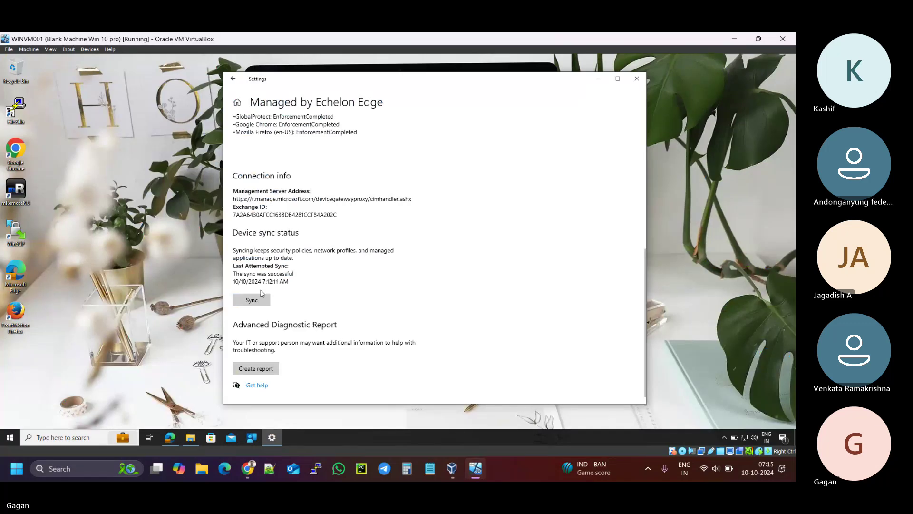
{"action": "left_click", "coordinate": [252, 300]}
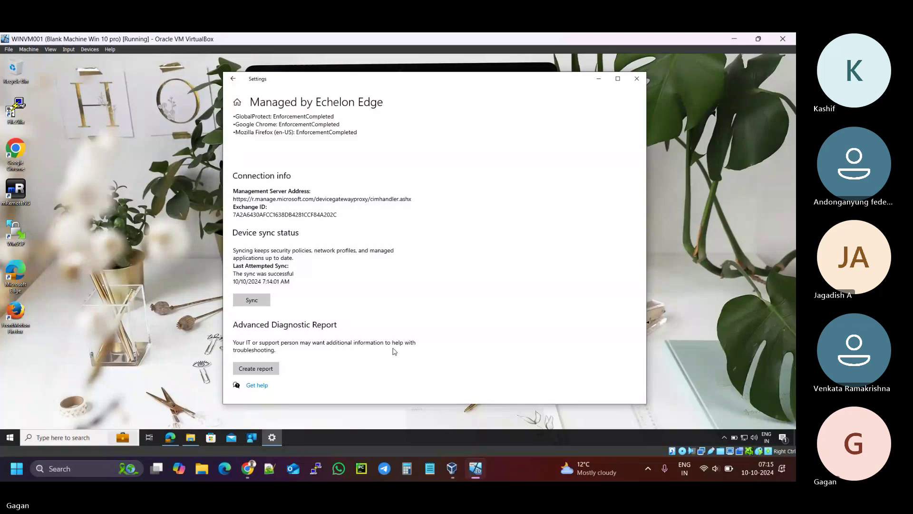
{"action": "scroll", "coordinate": [275, 271], "scroll_direction": "up", "scroll_amount": 2}
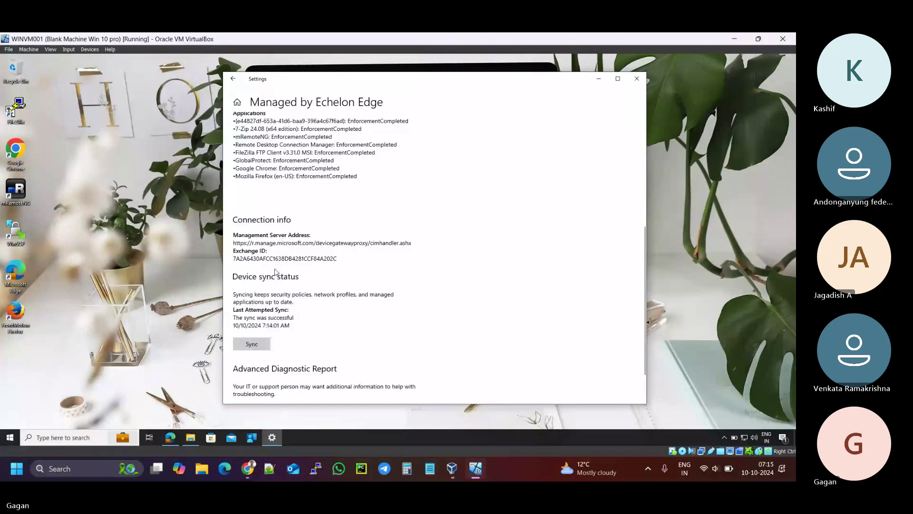
{"action": "scroll", "coordinate": [275, 271], "scroll_direction": "up", "scroll_amount": 8}
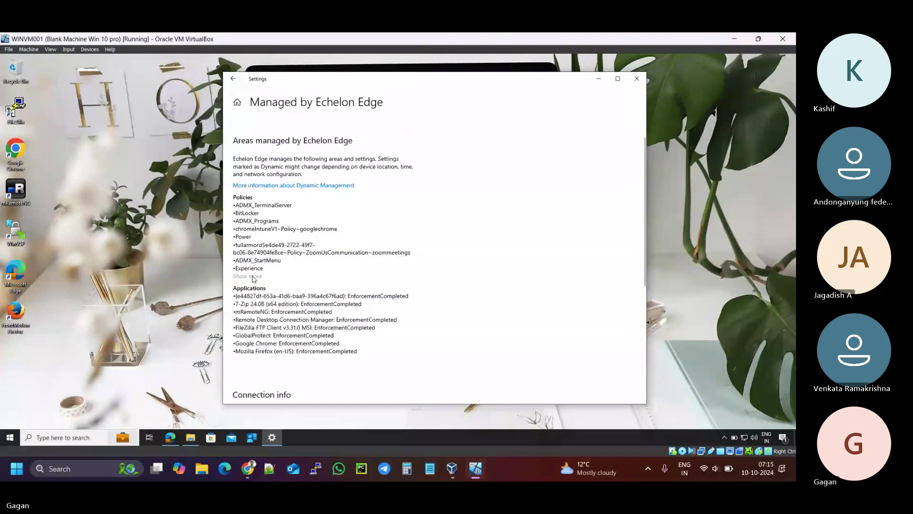
- Expand the Policies list to confirm KioskBrowser is present, then sync the device again
{"action": "left_click", "coordinate": [254, 277]}
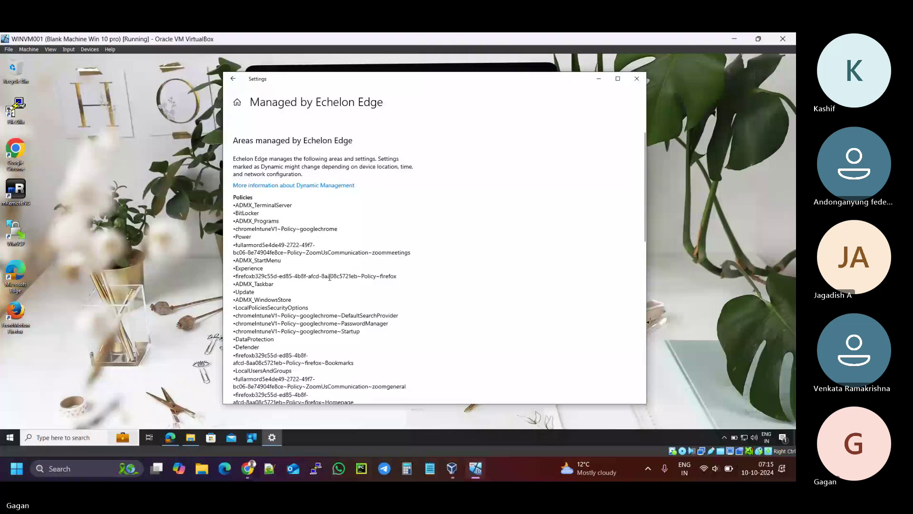
{"action": "scroll", "coordinate": [330, 278], "scroll_direction": "down", "scroll_amount": 6}
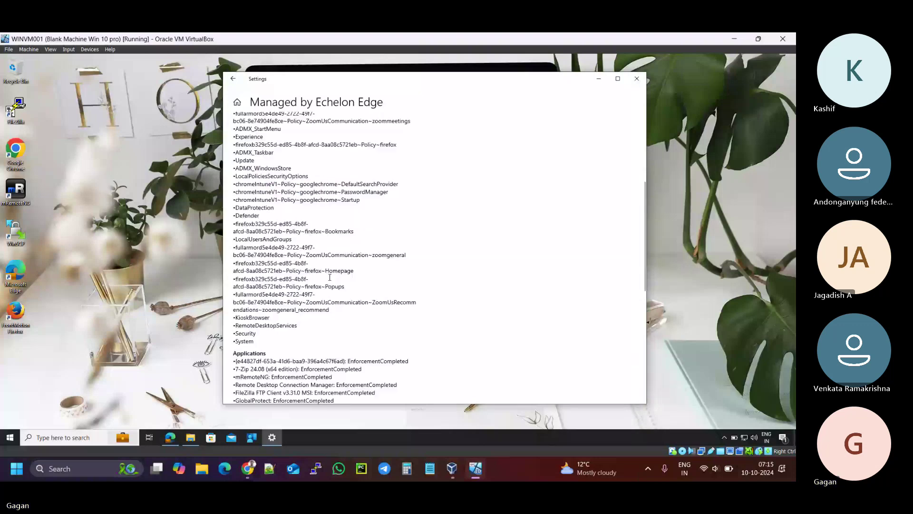
{"action": "double_click", "coordinate": [257, 318]}
{"action": "scroll", "coordinate": [300, 324], "scroll_direction": "down", "scroll_amount": 2}
{"action": "scroll", "coordinate": [362, 341], "scroll_direction": "down", "scroll_amount": 1}
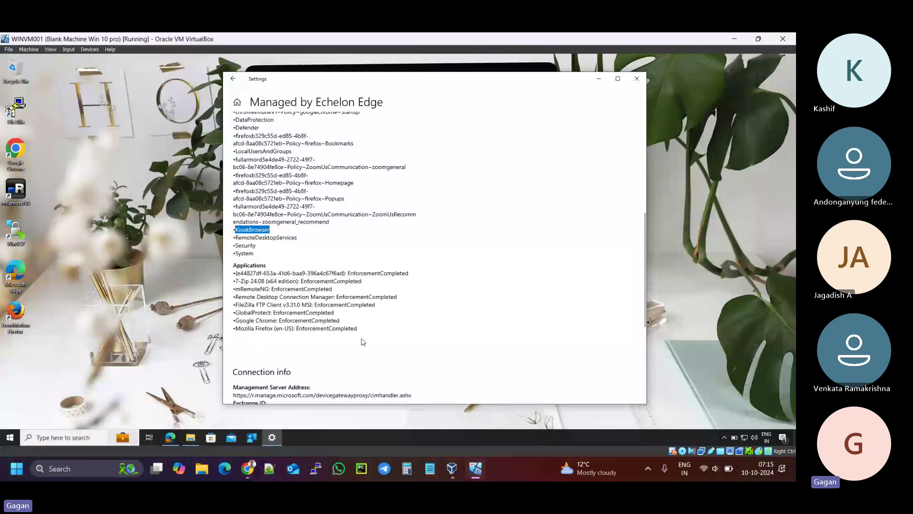
{"action": "scroll", "coordinate": [363, 342], "scroll_direction": "down", "scroll_amount": 6}
{"action": "left_click", "coordinate": [258, 302]}
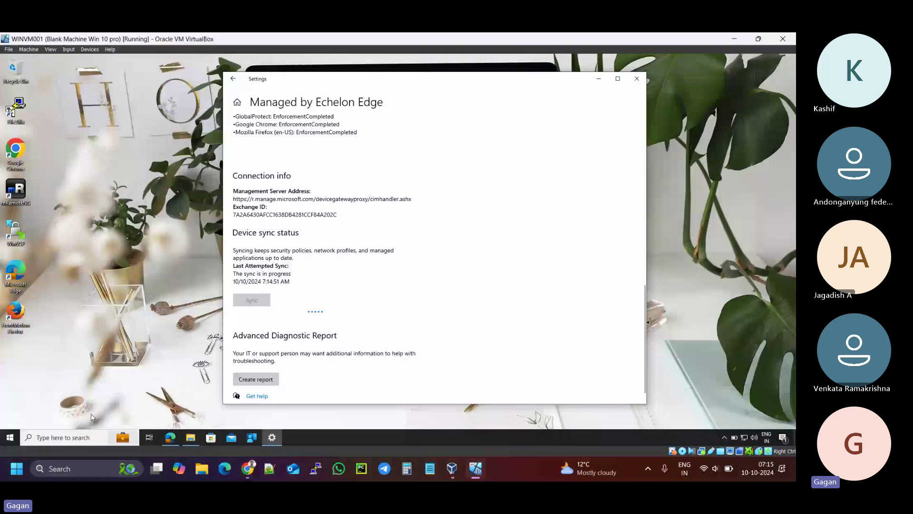
{"action": "left_click", "coordinate": [74, 437]}
{"action": "type", "text": "kiosk"}
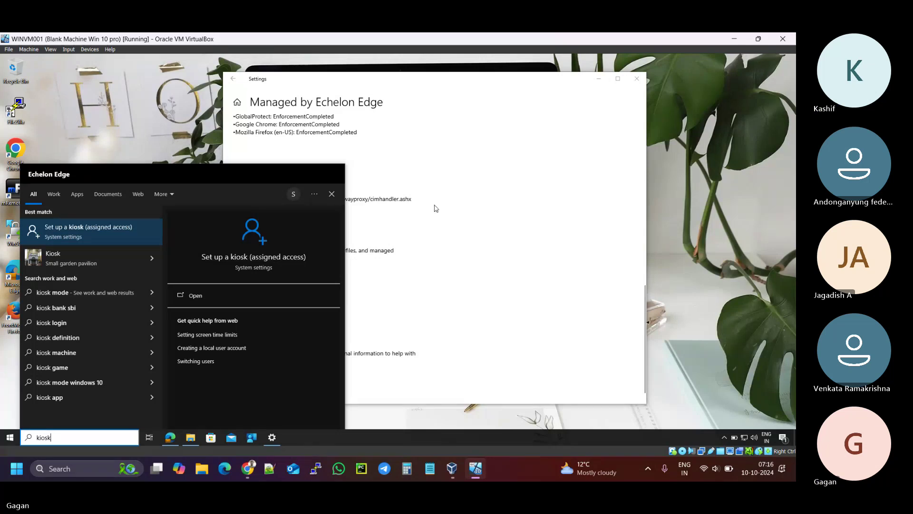
{"action": "left_click", "coordinate": [384, 177]}
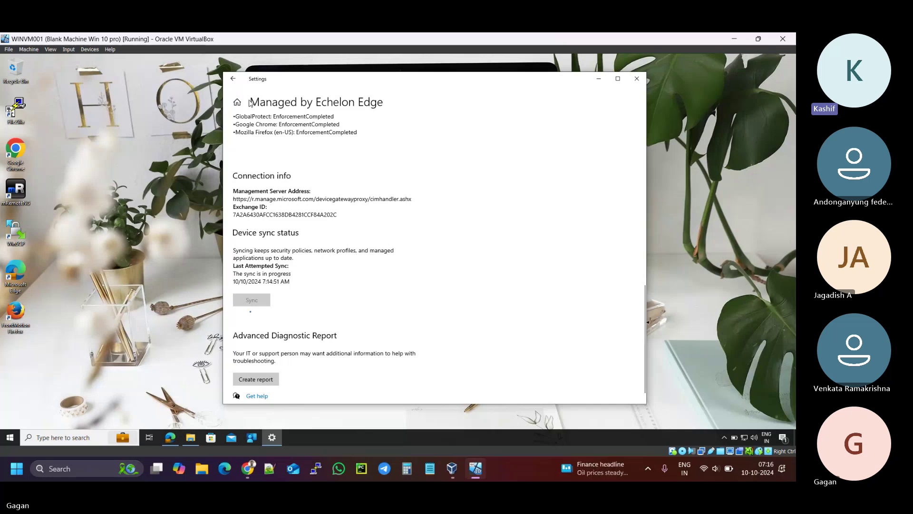
{"action": "mouse_move", "coordinate": [245, 473]}
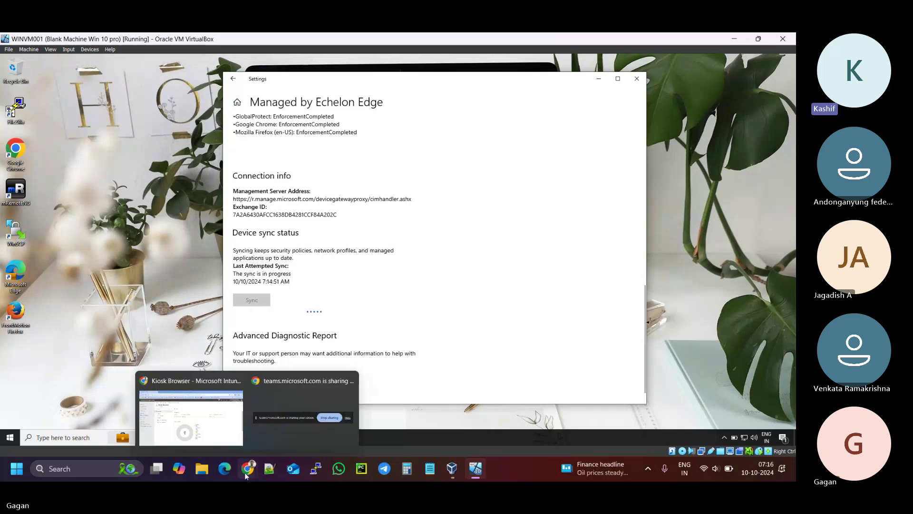
- Check Kiosk Browser's properties and Required assignment to Windows 10 Device Group, then return to WINVM001
{"action": "left_click", "coordinate": [226, 447]}
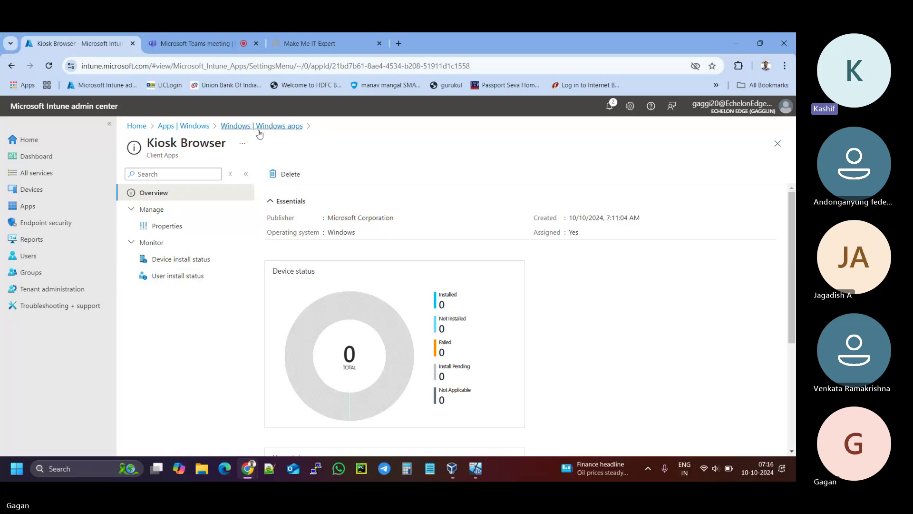
{"action": "left_click", "coordinate": [175, 228]}
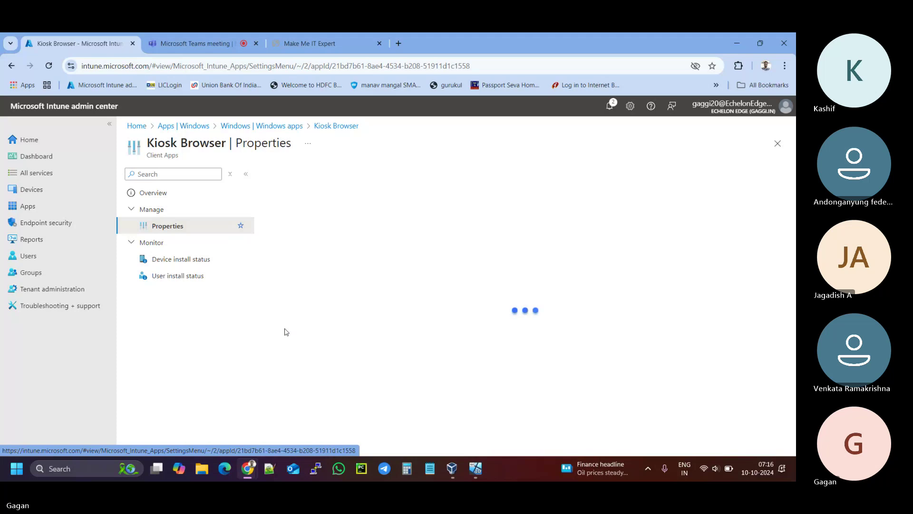
{"action": "scroll", "coordinate": [285, 328], "scroll_direction": "down", "scroll_amount": 3}
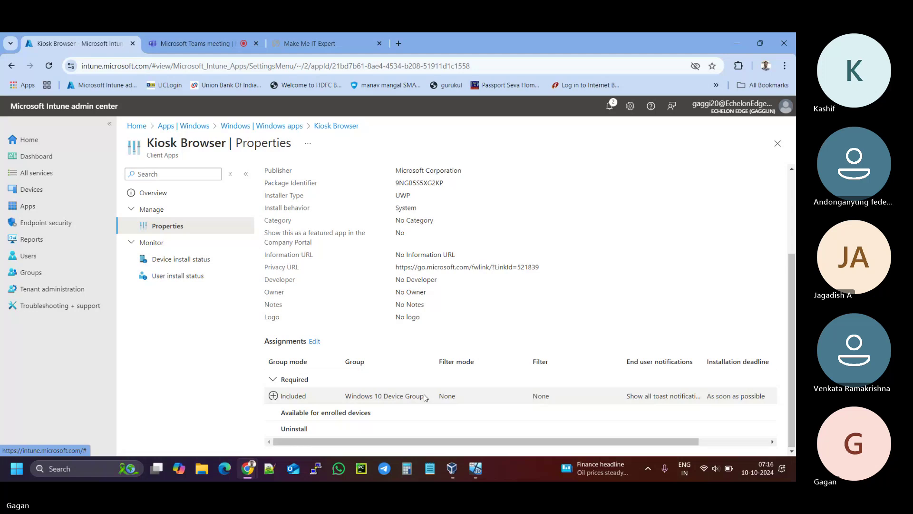
{"action": "scroll", "coordinate": [480, 301], "scroll_direction": "up", "scroll_amount": 3}
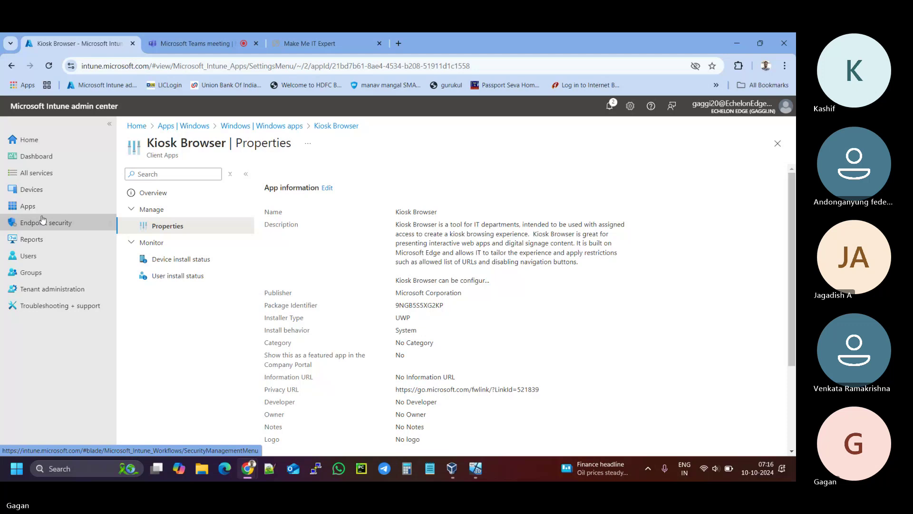
{"action": "left_click", "coordinate": [39, 189]}
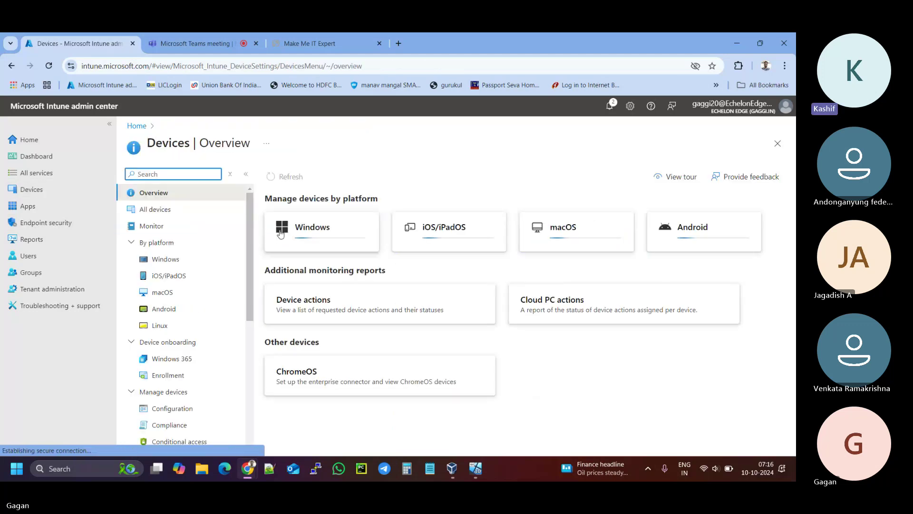
{"action": "left_click", "coordinate": [473, 468]}
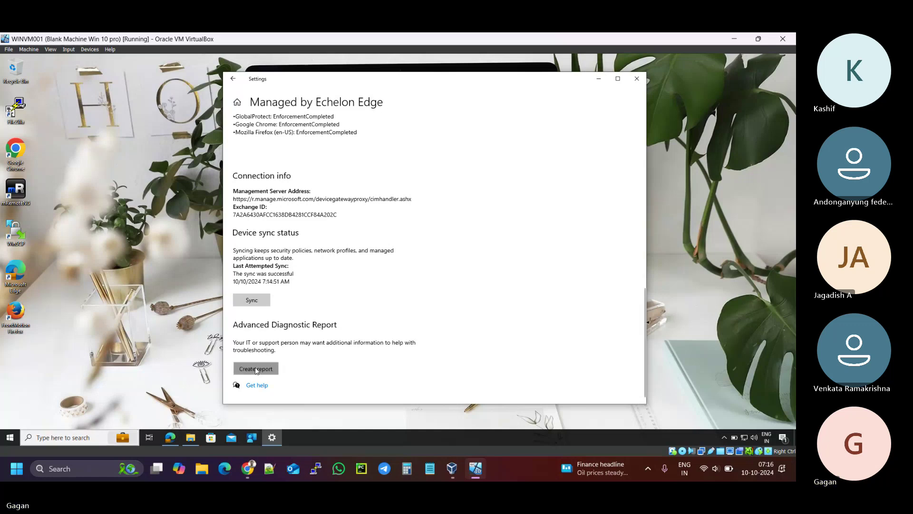
- Export an advanced diagnostic report, then bring the Settings management page back forward
{"action": "left_click", "coordinate": [256, 370]}
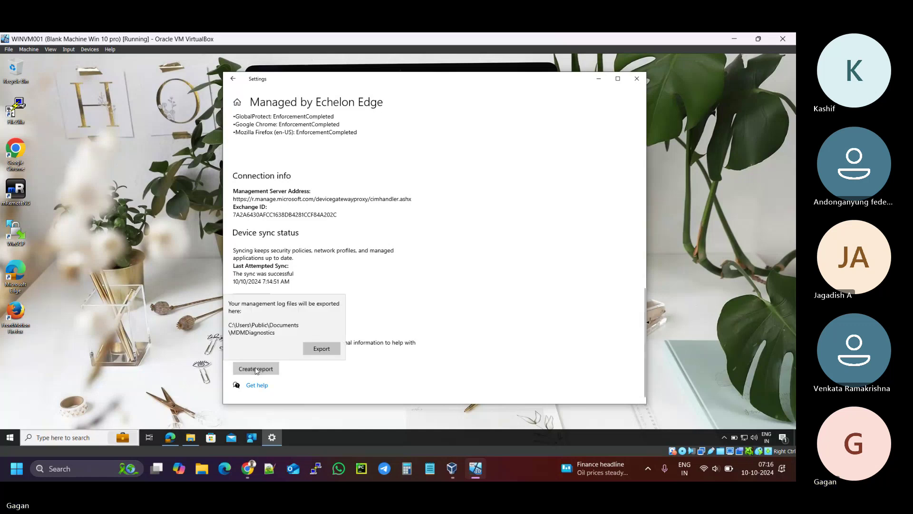
{"action": "left_click", "coordinate": [317, 347]}
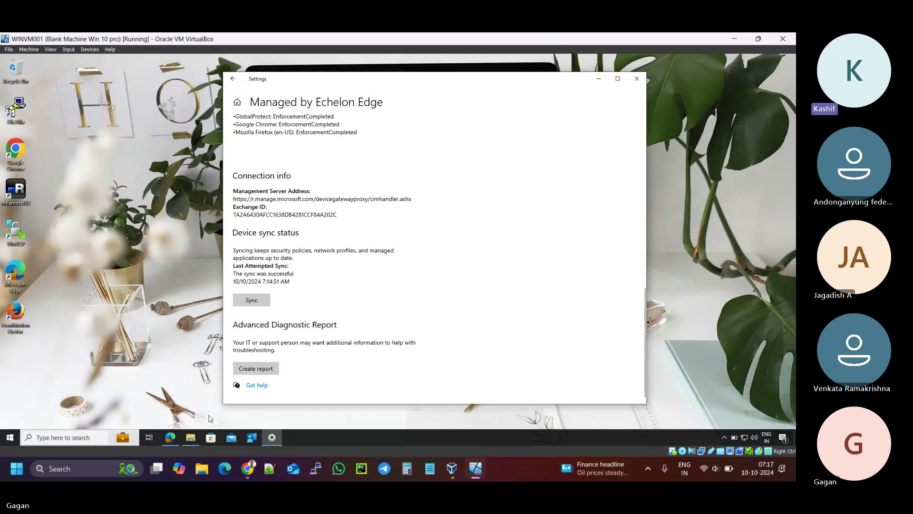
{"action": "left_click", "coordinate": [171, 439]}
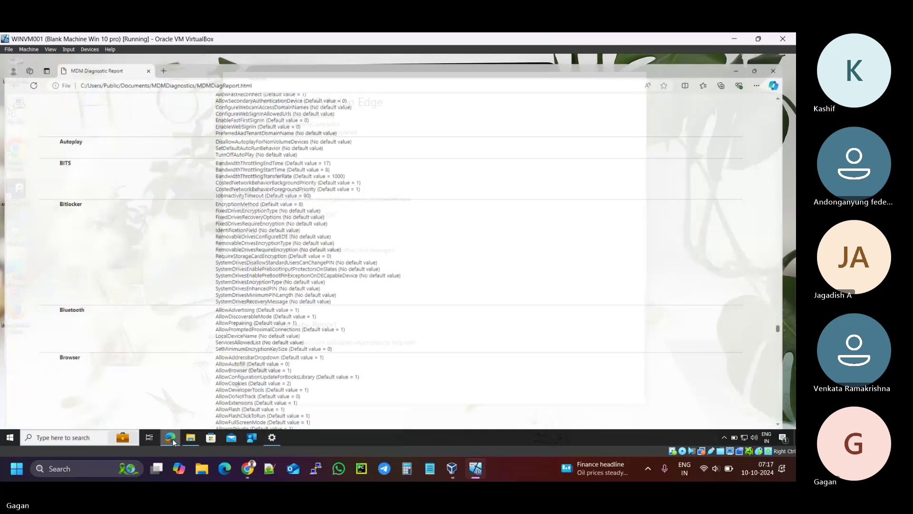
{"action": "left_click", "coordinate": [190, 439]}
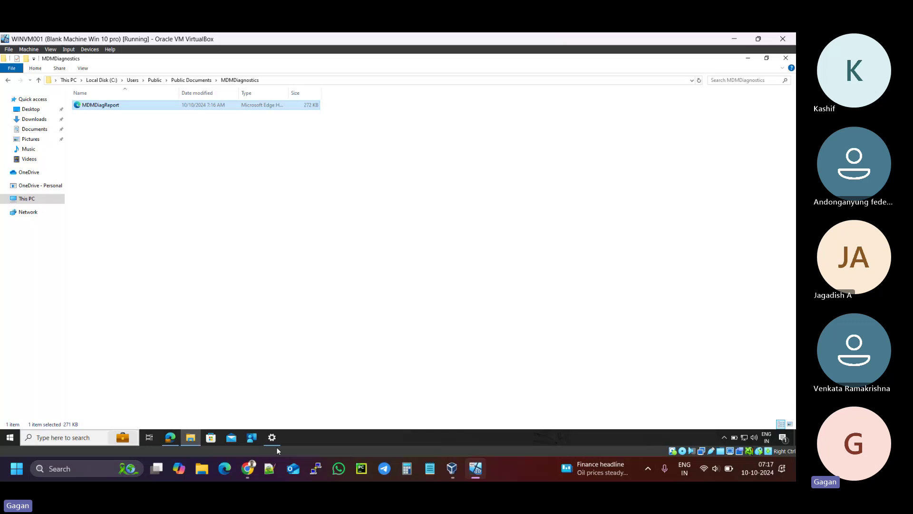
{"action": "left_click", "coordinate": [272, 441]}
- Sync the device, then create the advanced diagnostic report and export it to MDMDiagnostics
{"action": "left_click", "coordinate": [262, 301]}
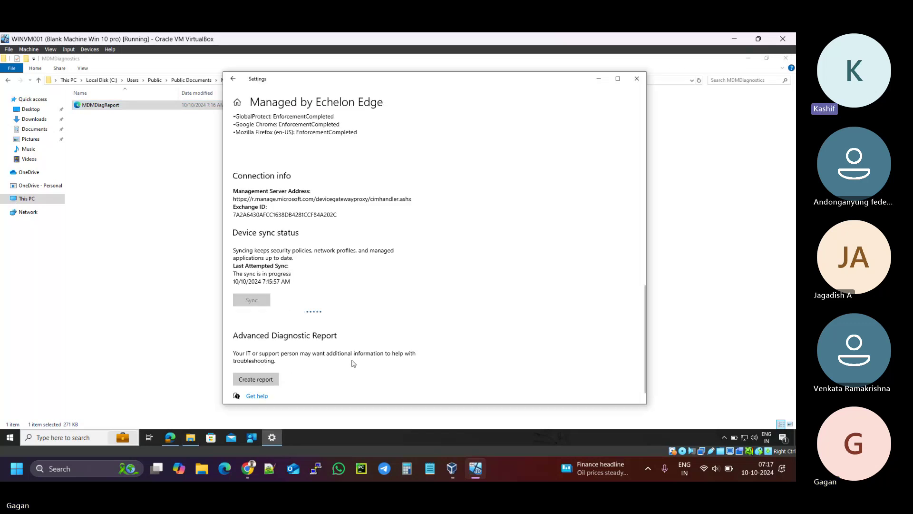
{"action": "left_click", "coordinate": [261, 381]}
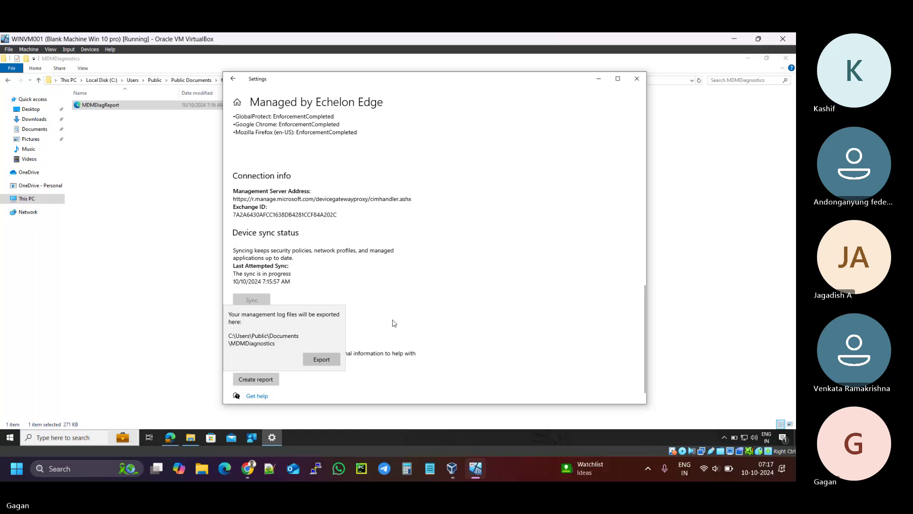
{"action": "left_click", "coordinate": [393, 331]}
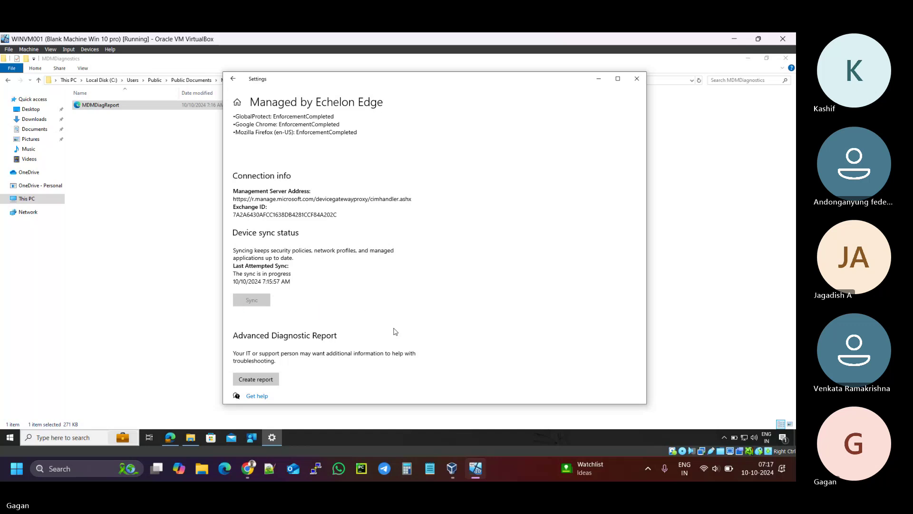
{"action": "left_click", "coordinate": [268, 371]}
{"action": "left_click", "coordinate": [273, 369]}
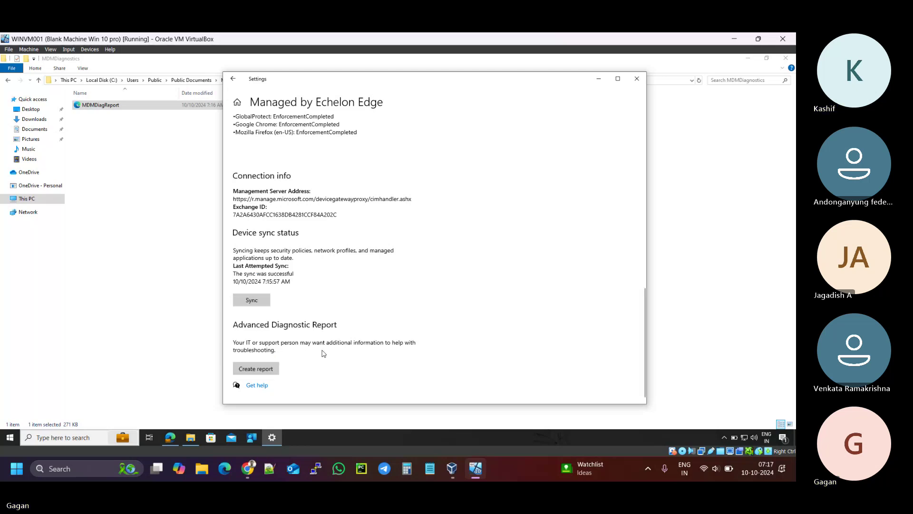
{"action": "left_click", "coordinate": [274, 370]}
{"action": "left_click", "coordinate": [317, 351]}
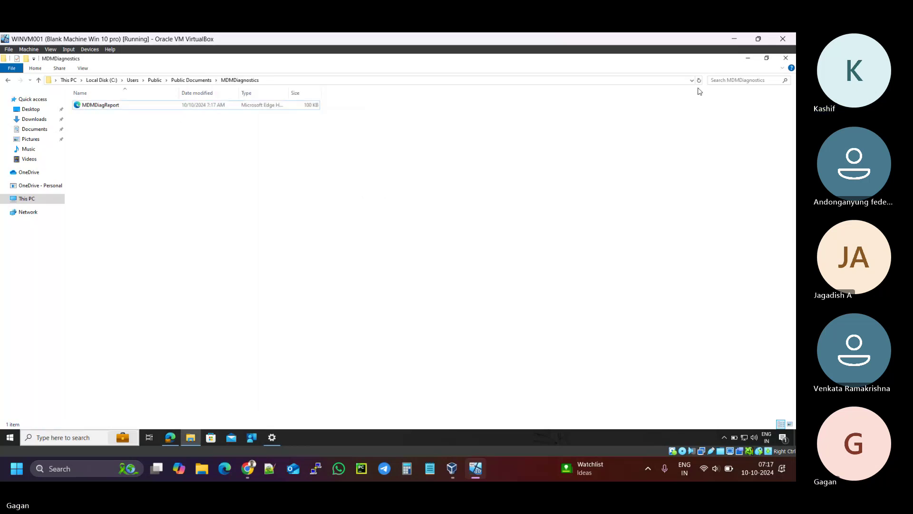
- Open the fresh MDMDiagReport from the MDMDiagnostics folder in Edge
{"action": "left_click", "coordinate": [113, 105]}
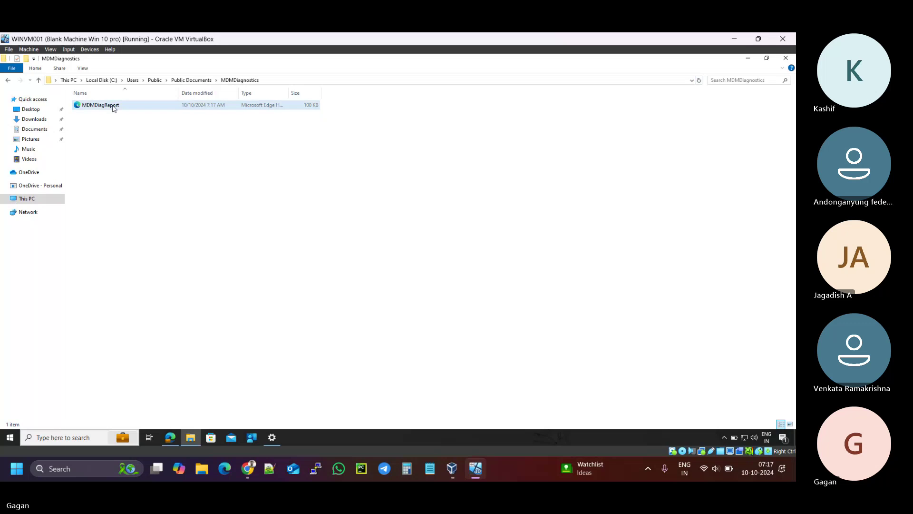
{"action": "double_click", "coordinate": [109, 106]}
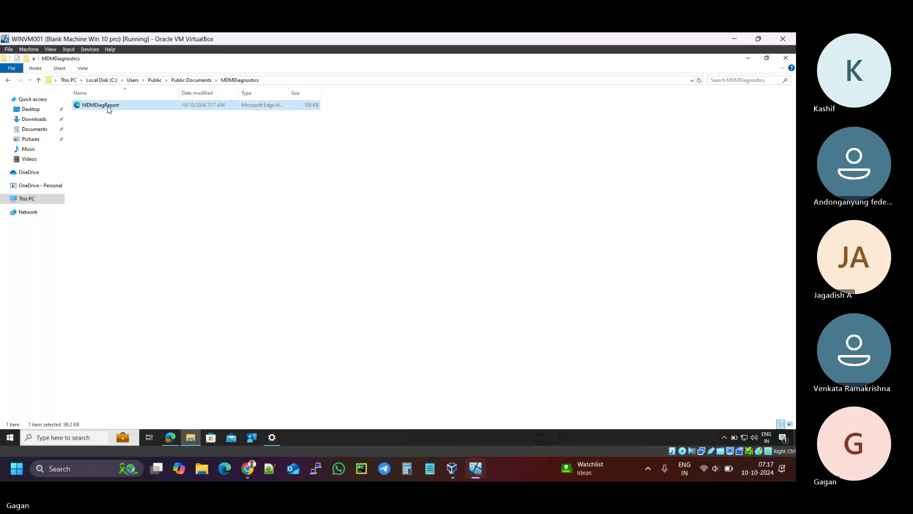
{"action": "left_click", "coordinate": [140, 144]}
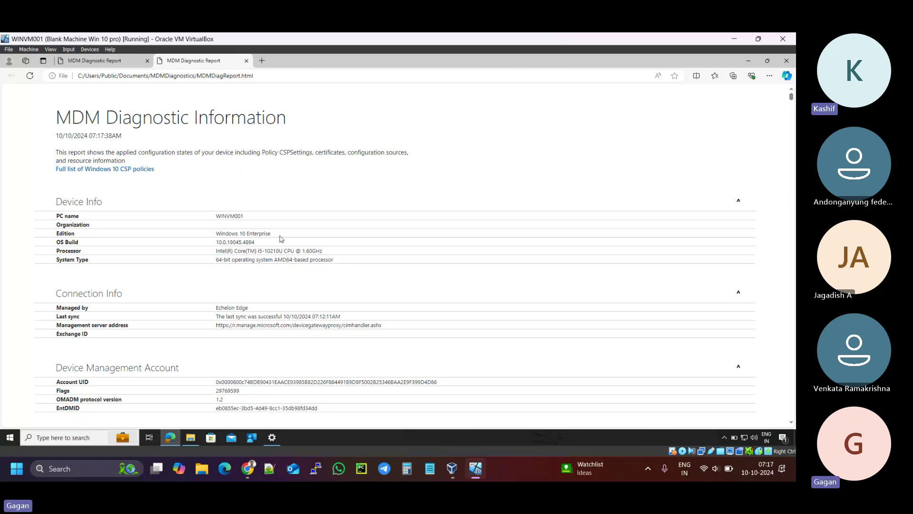
{"action": "key", "text": "ctrl+f"}
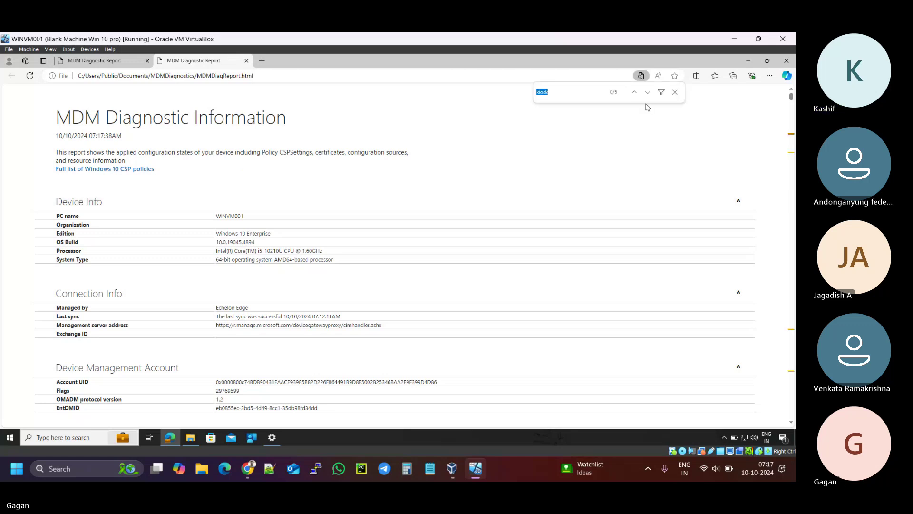
{"action": "left_click", "coordinate": [648, 93]}
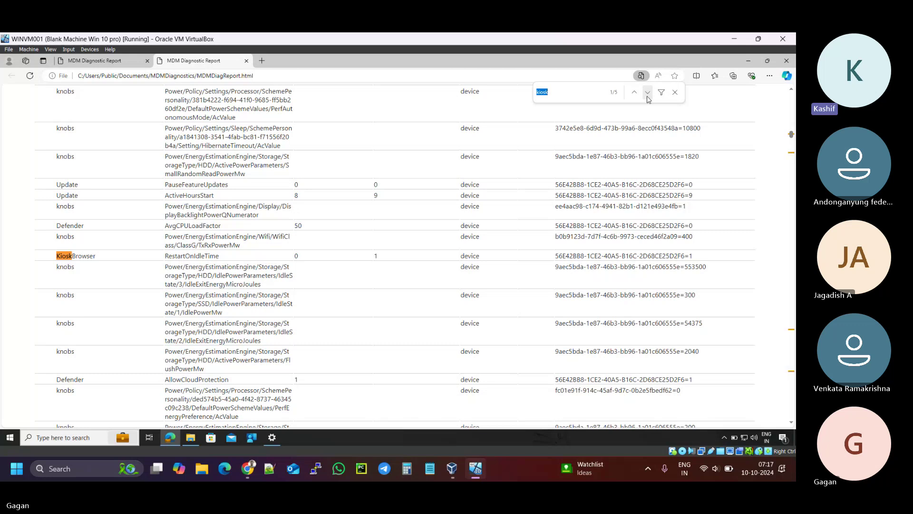
{"action": "left_click", "coordinate": [648, 93]}
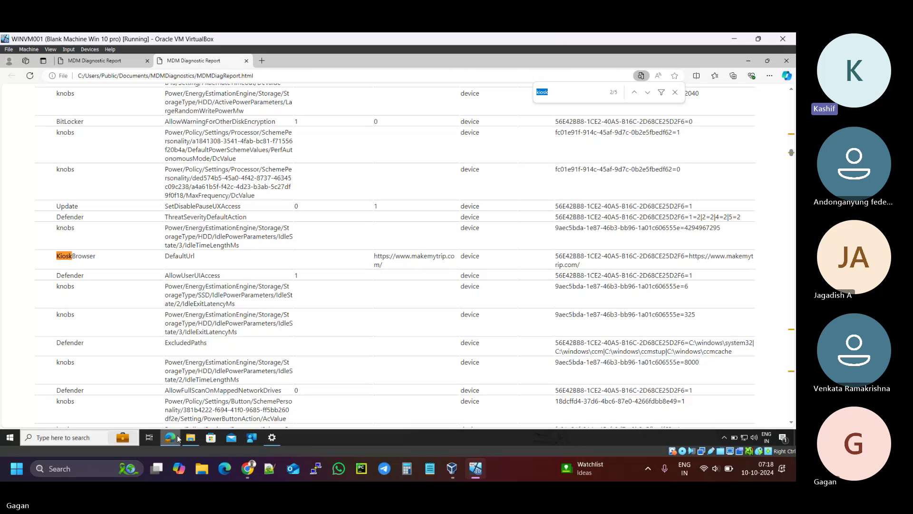
{"action": "mouse_move", "coordinate": [178, 438]}
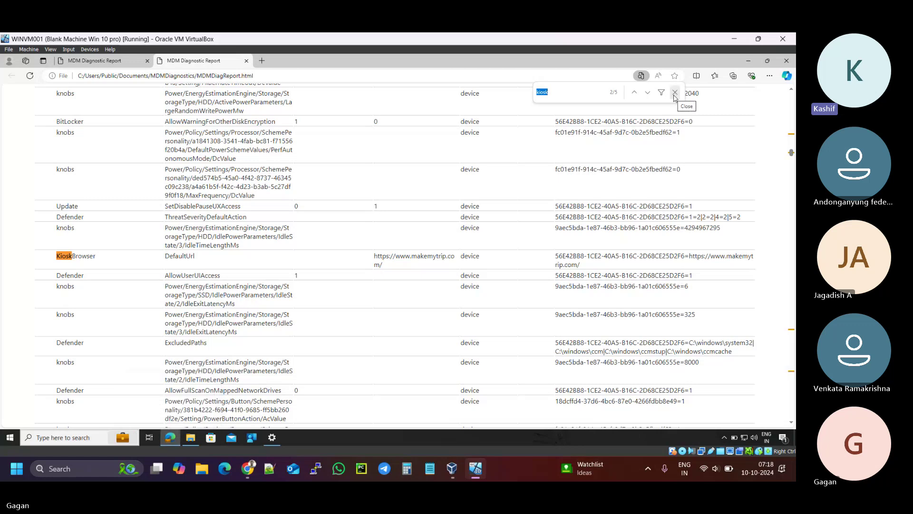
{"action": "left_click", "coordinate": [675, 92]}
- Run a Windows search for 'kiosk', dismiss it, and close the report in Edge
{"action": "left_click", "coordinate": [63, 437]}
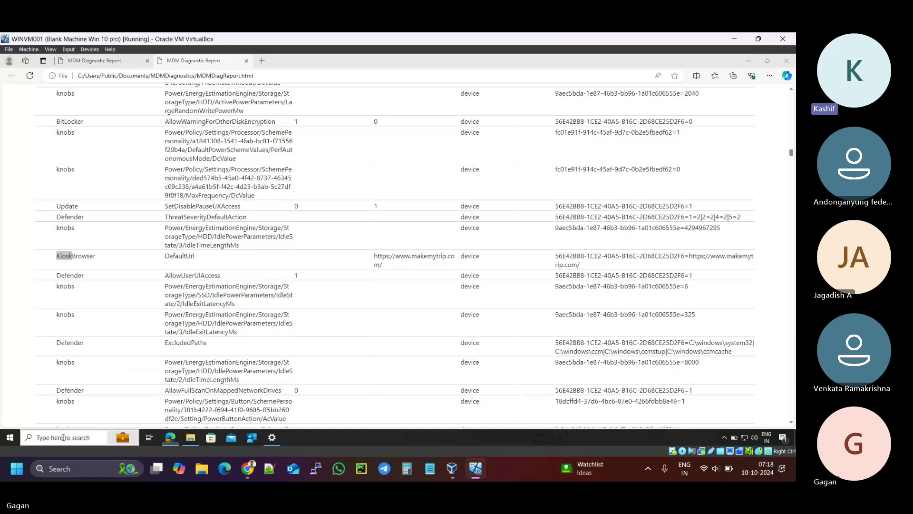
{"action": "type", "text": "kios"}
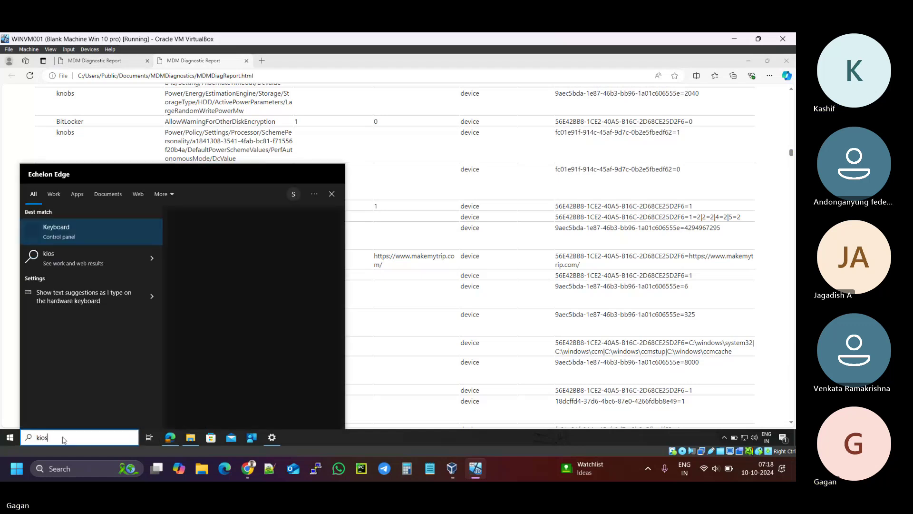
{"action": "type", "text": "k"}
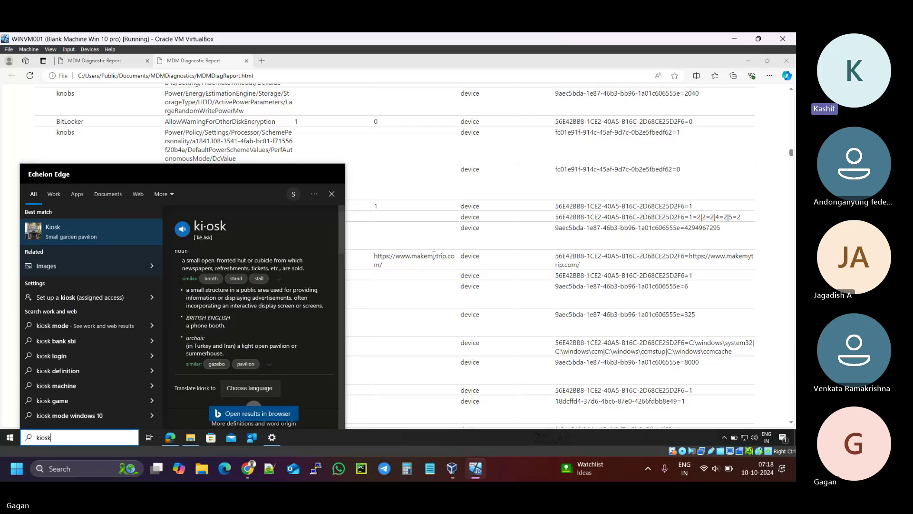
{"action": "left_click", "coordinate": [448, 208]}
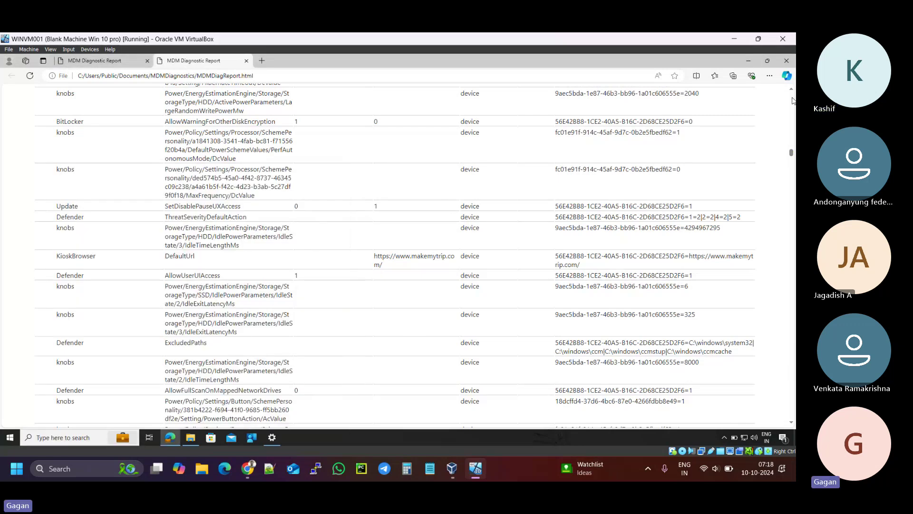
{"action": "left_click", "coordinate": [787, 60]}
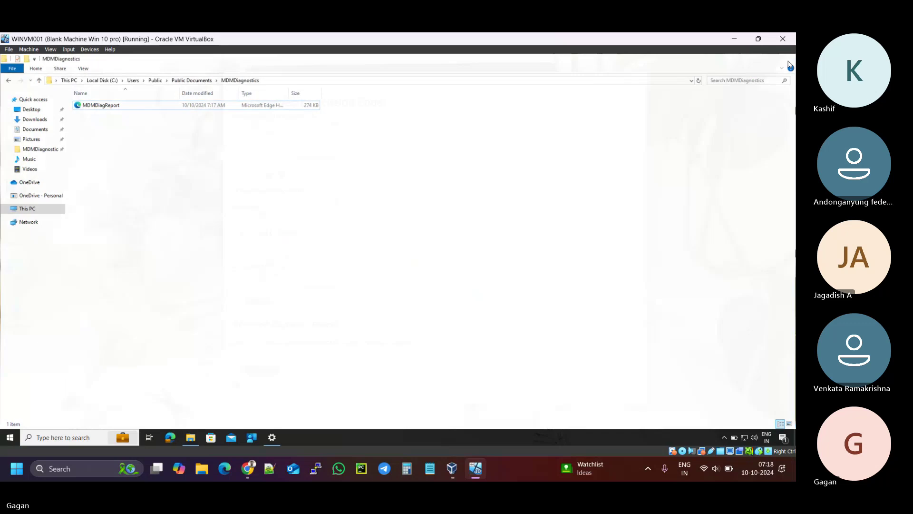
- Close File Explorer and Settings, then restart Windows anyway despite other signed-in users
{"action": "left_click", "coordinate": [787, 60]}
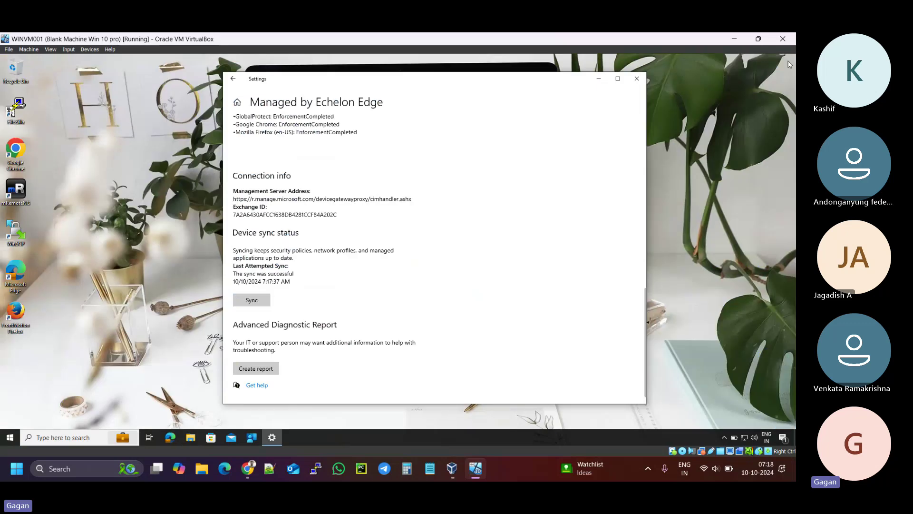
{"action": "left_click", "coordinate": [637, 79]}
{"action": "left_click", "coordinate": [10, 438]}
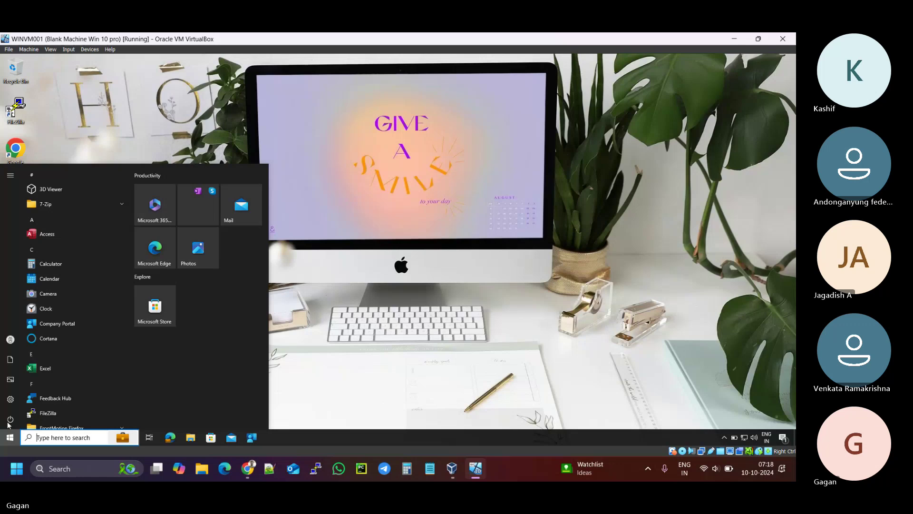
{"action": "mouse_move", "coordinate": [7, 426]}
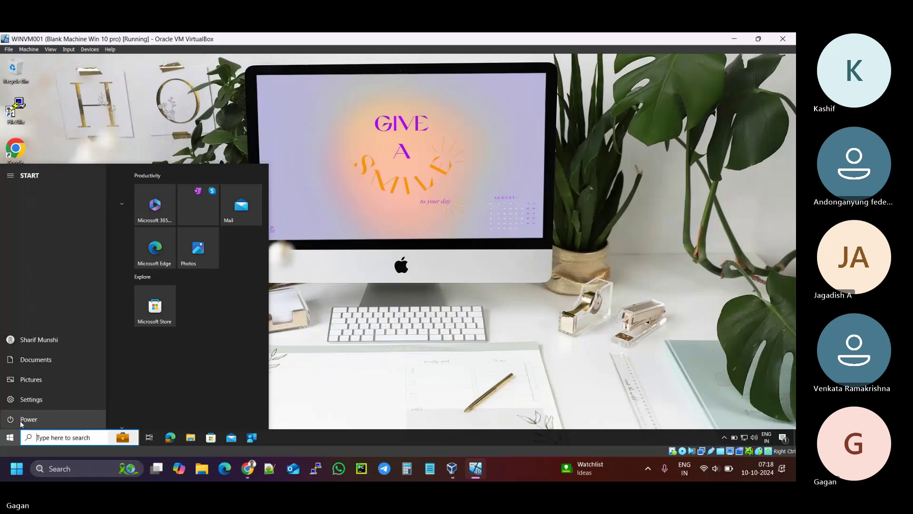
{"action": "left_click", "coordinate": [21, 424]}
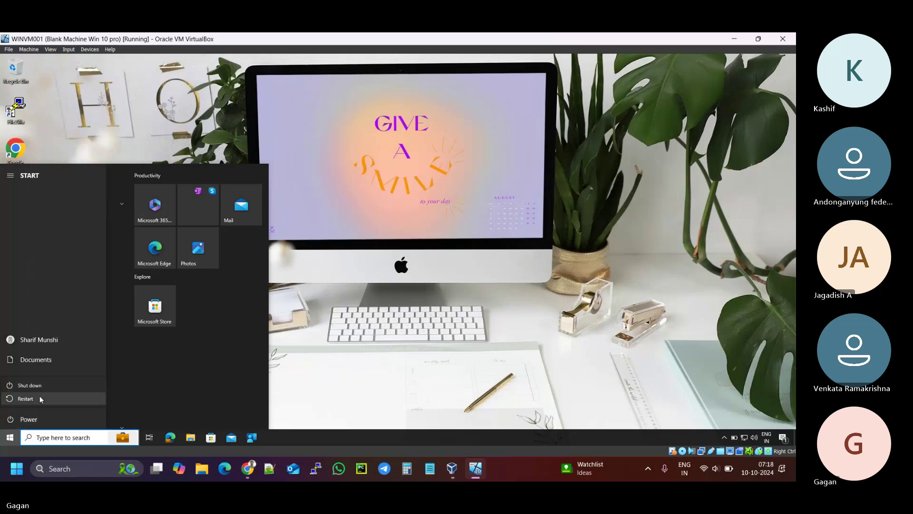
{"action": "left_click", "coordinate": [39, 395]}
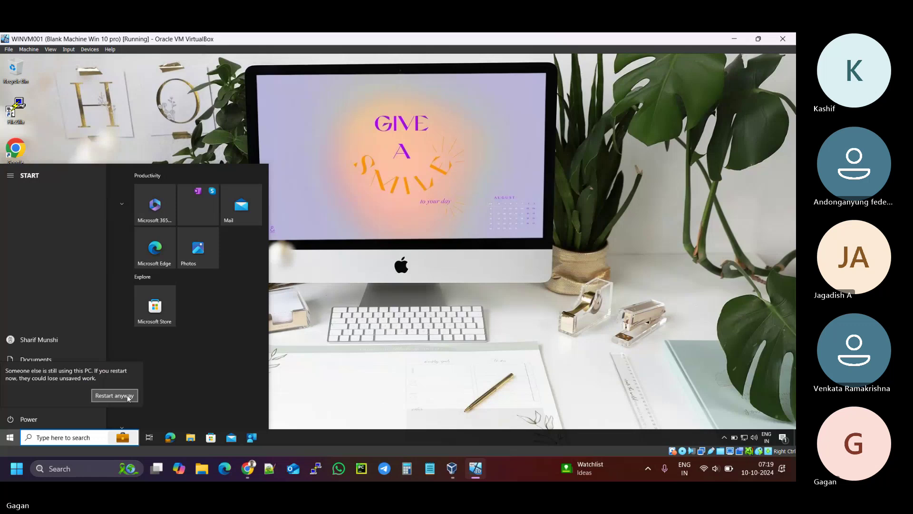
{"action": "left_click", "coordinate": [128, 398]}
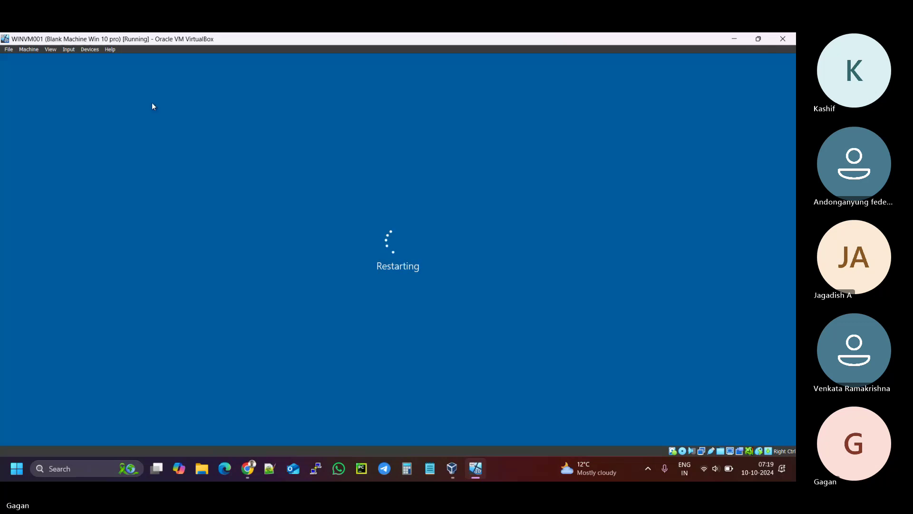
- Power off WINVM001 via File > Close, then start it again from VirtualBox Manager
{"action": "left_click", "coordinate": [10, 50]}
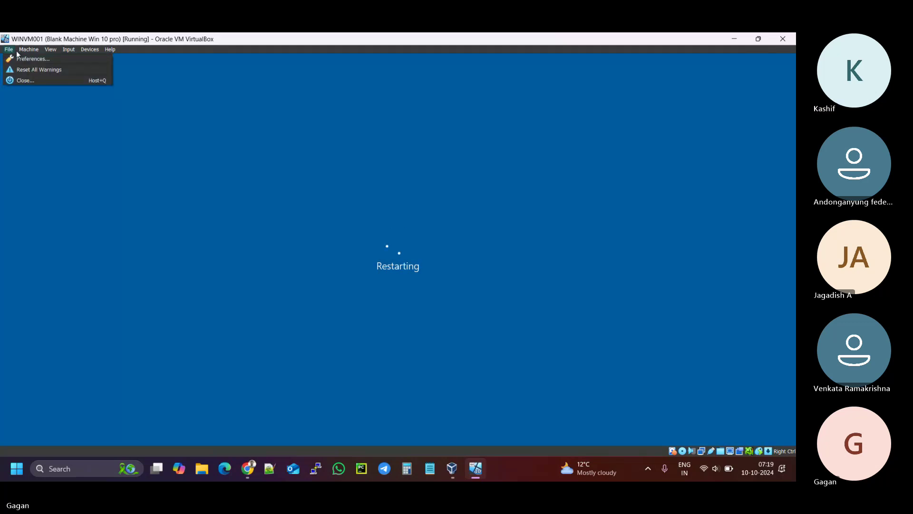
{"action": "left_click", "coordinate": [13, 81]}
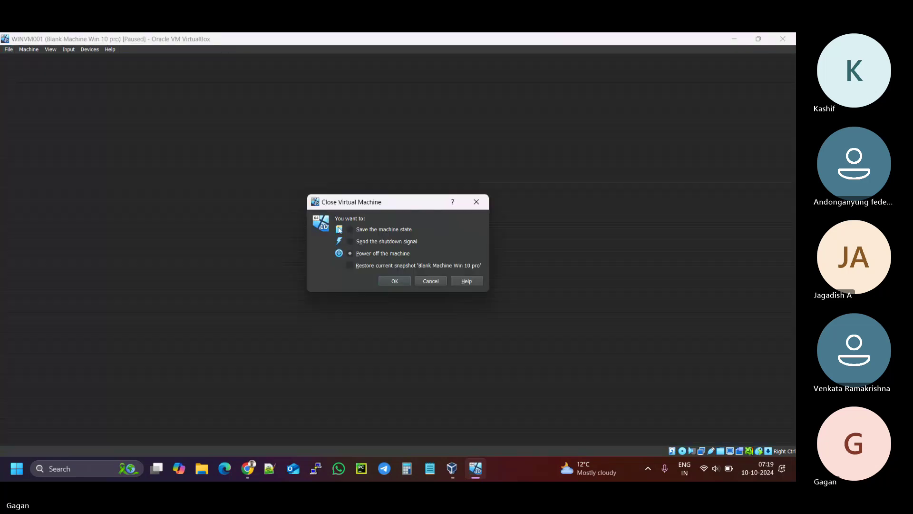
{"action": "left_click", "coordinate": [398, 281]}
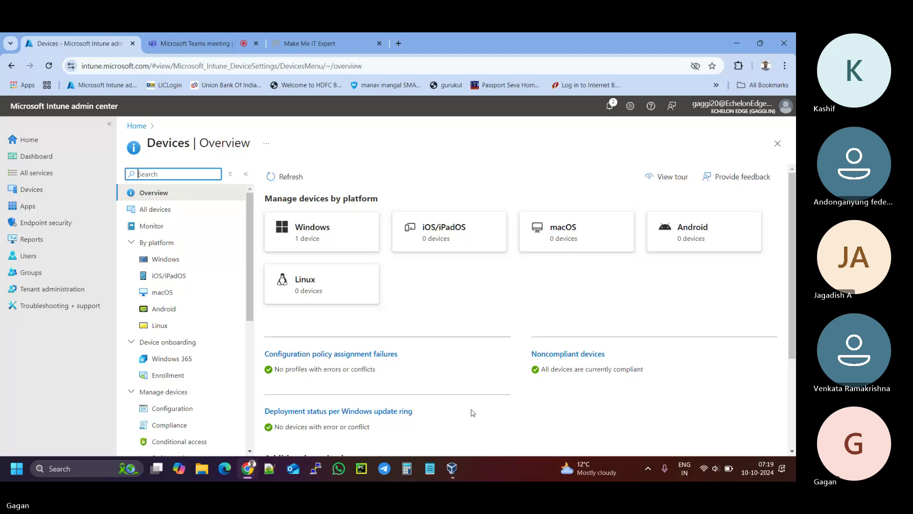
{"action": "left_click", "coordinate": [452, 469]}
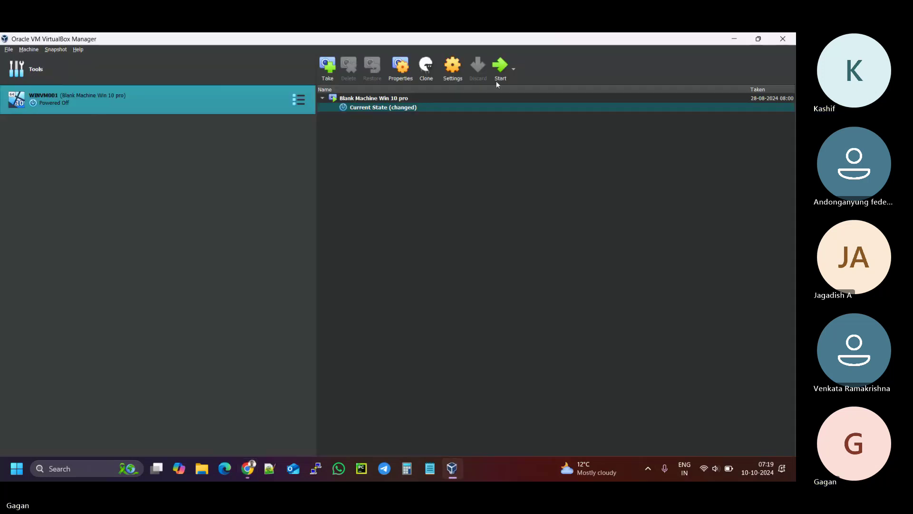
{"action": "left_click", "coordinate": [498, 68]}
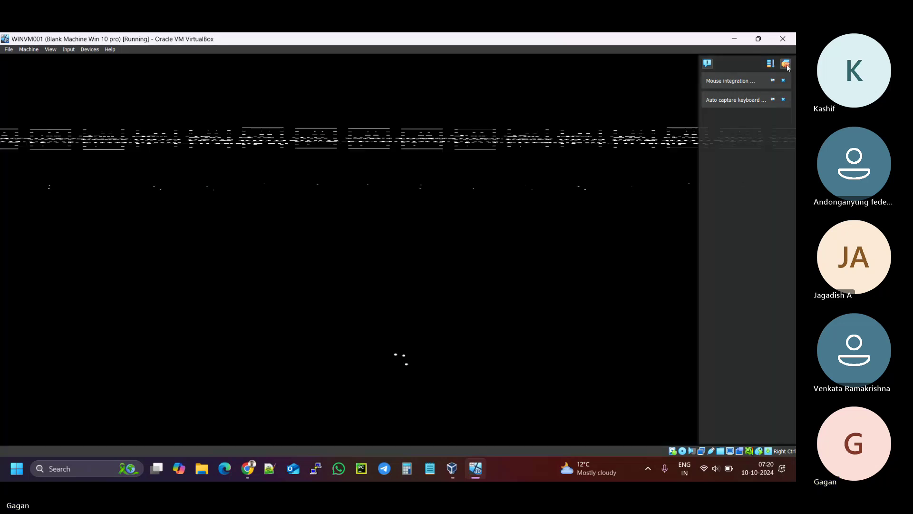
- Dismiss the VirtualBox notifications while the kiosk Edge loads makemeitexpert.com
{"action": "left_click", "coordinate": [787, 65]}
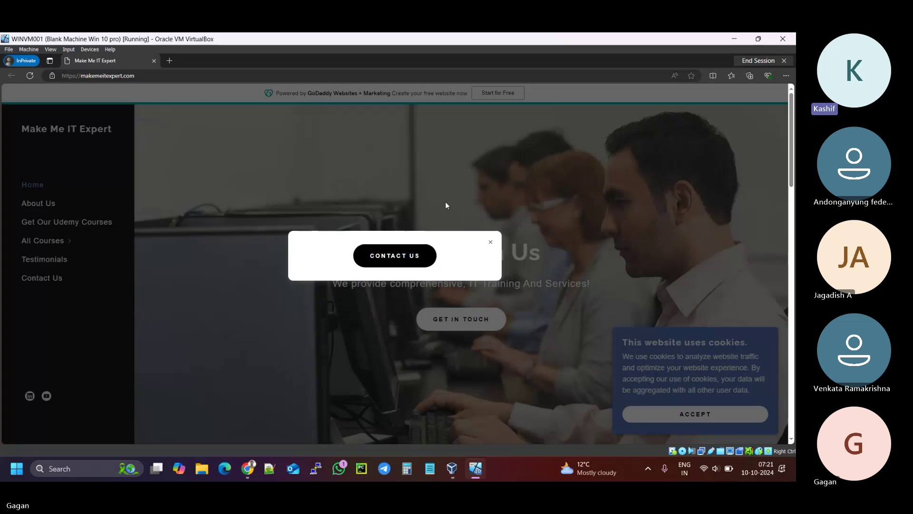
- Close the Contact Us popup to reveal the 'Learn with Us' home page
{"action": "left_click", "coordinate": [491, 245]}
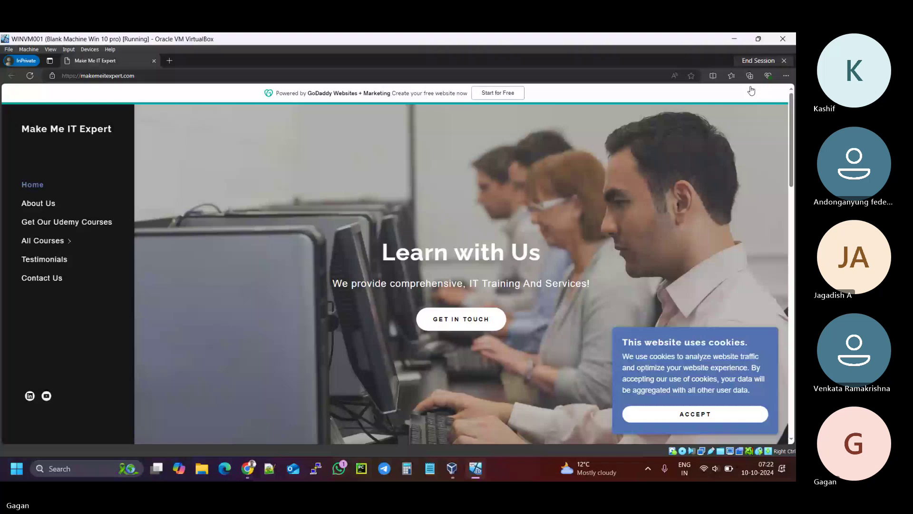
- End and confirm the kiosk browsing session, then close the Contact Us popup after Edge restarts
{"action": "left_click", "coordinate": [759, 60]}
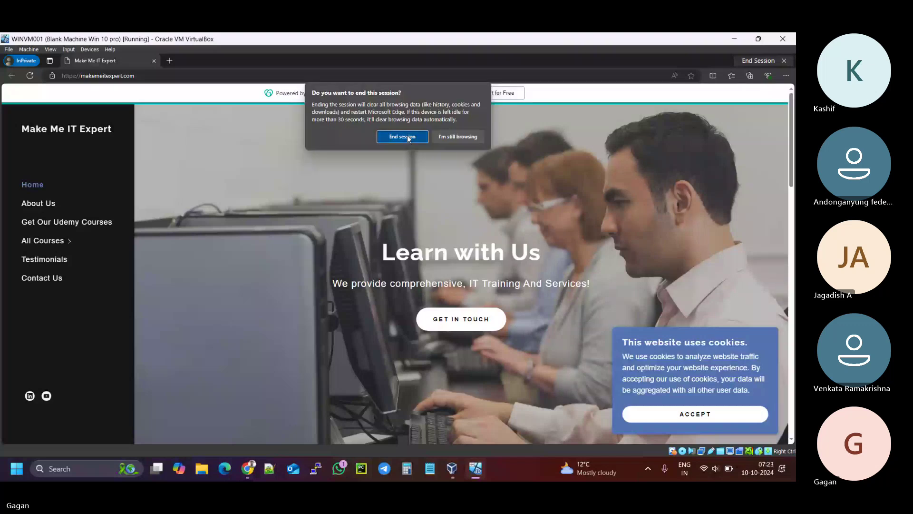
{"action": "left_click", "coordinate": [403, 136]}
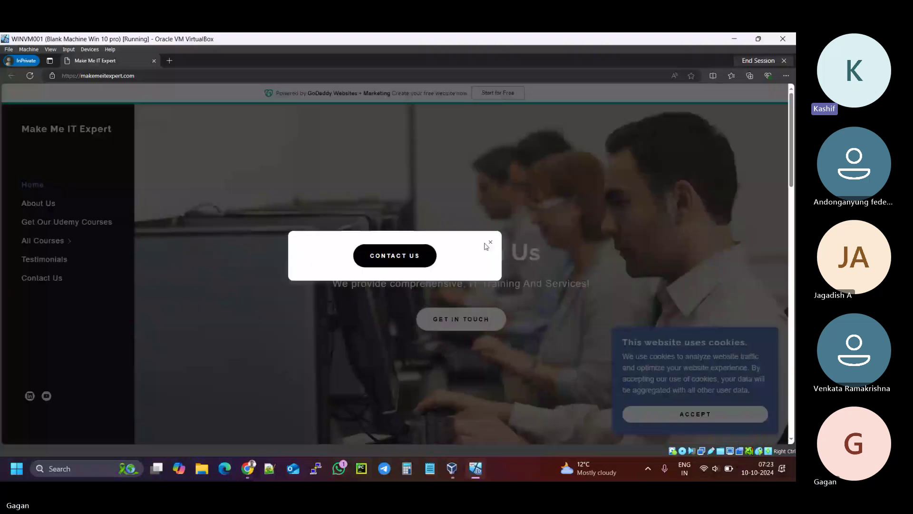
{"action": "left_click", "coordinate": [489, 243]}
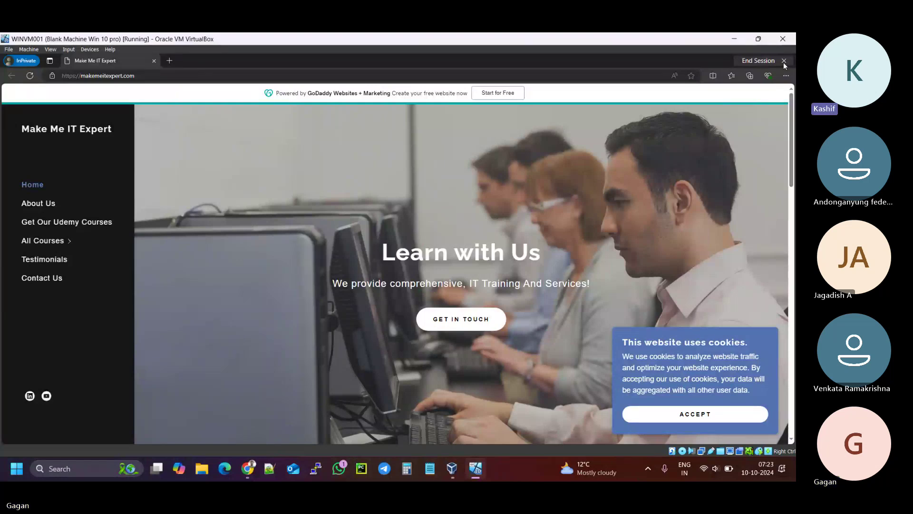
- End the kiosk session again, close the reloaded Contact Us popup, and open VirtualBox's Input menu
{"action": "left_click", "coordinate": [753, 61]}
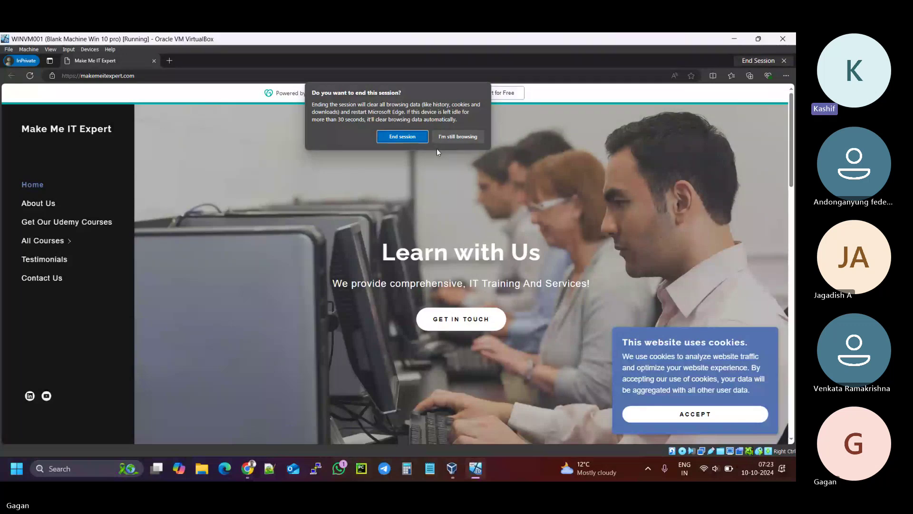
{"action": "left_click", "coordinate": [396, 138]}
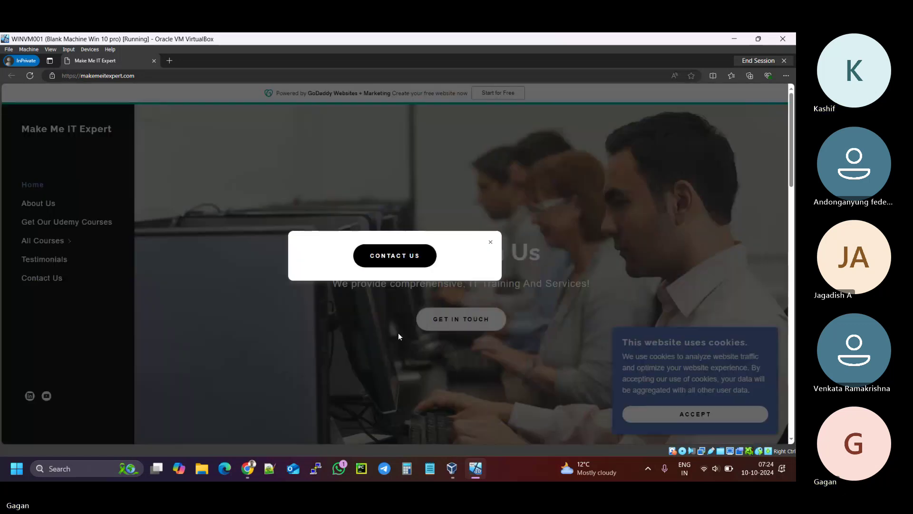
{"action": "left_click", "coordinate": [491, 241]}
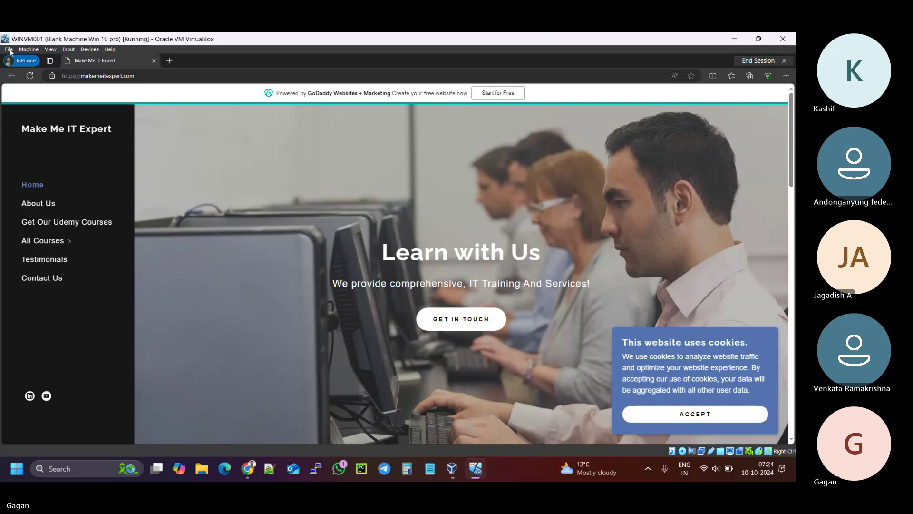
{"action": "left_click", "coordinate": [69, 49]}
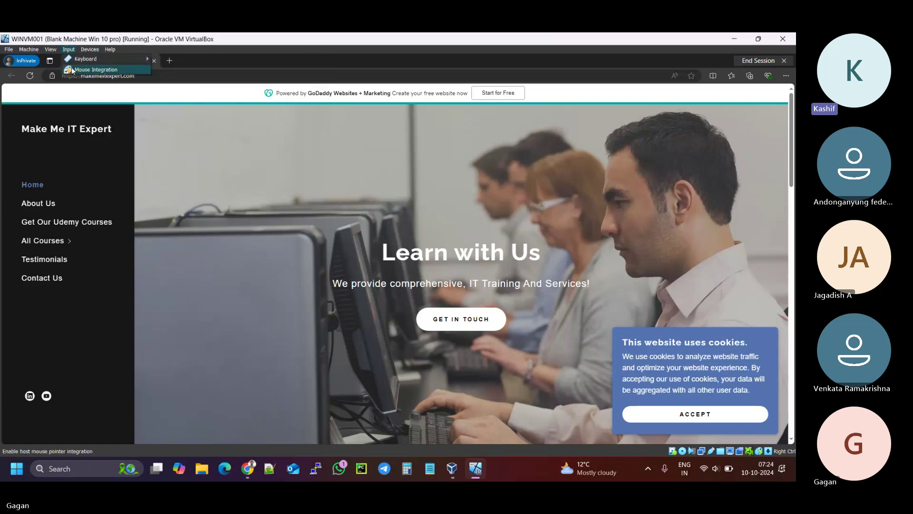
{"action": "mouse_move", "coordinate": [83, 50]}
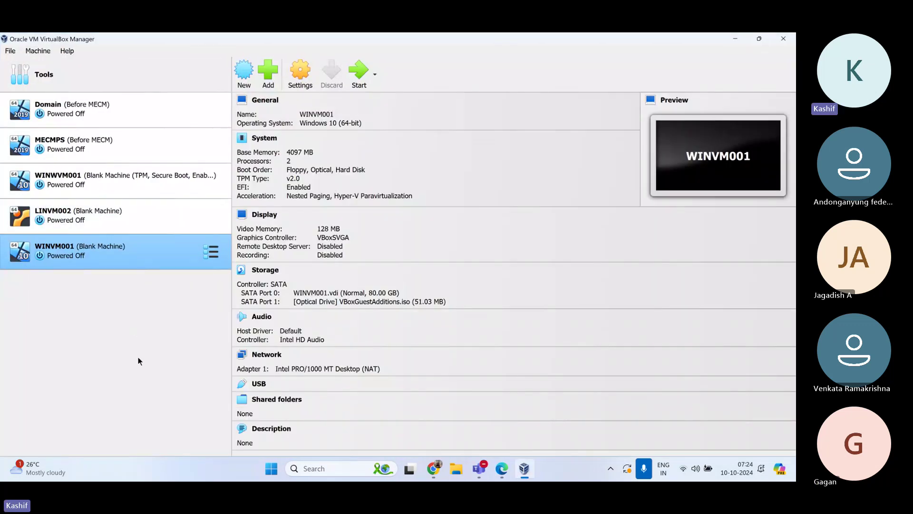
- Bring up VirtualBox Manager showing WINVM001 (Windows 10, 64-bit) powered off among five VMs
{"action": "mouse_move", "coordinate": [479, 470]}
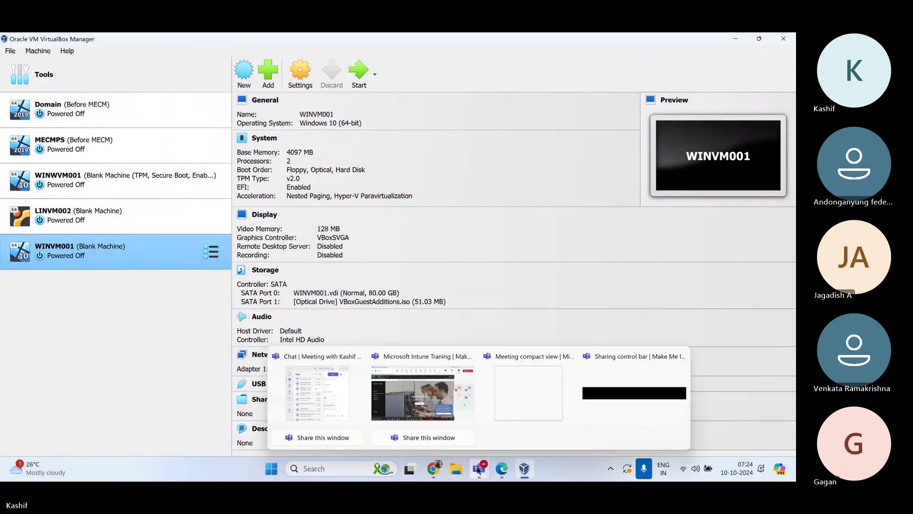
- Admit the lobby participant into the Teams meeting, then minimize Teams back to VirtualBox Manager
{"action": "left_click", "coordinate": [419, 397]}
{"action": "left_click", "coordinate": [447, 180]}
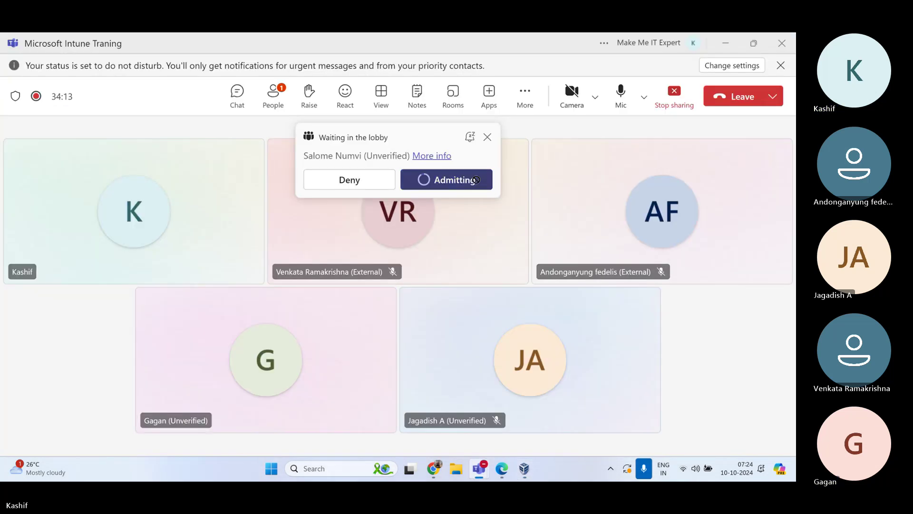
{"action": "left_click", "coordinate": [727, 43]}
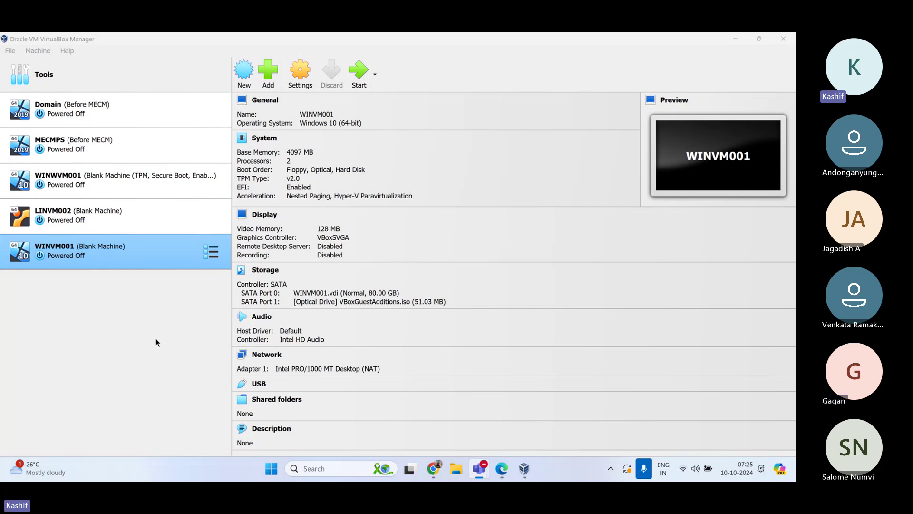
- Browse to Data (D:)\Downloads and select the 14.6 GB 'macOS Ventura ISO for VM by techrechard.com.iso' file
{"action": "left_click", "coordinate": [456, 470]}
{"action": "scroll", "coordinate": [372, 351], "scroll_direction": "down", "scroll_amount": 3}
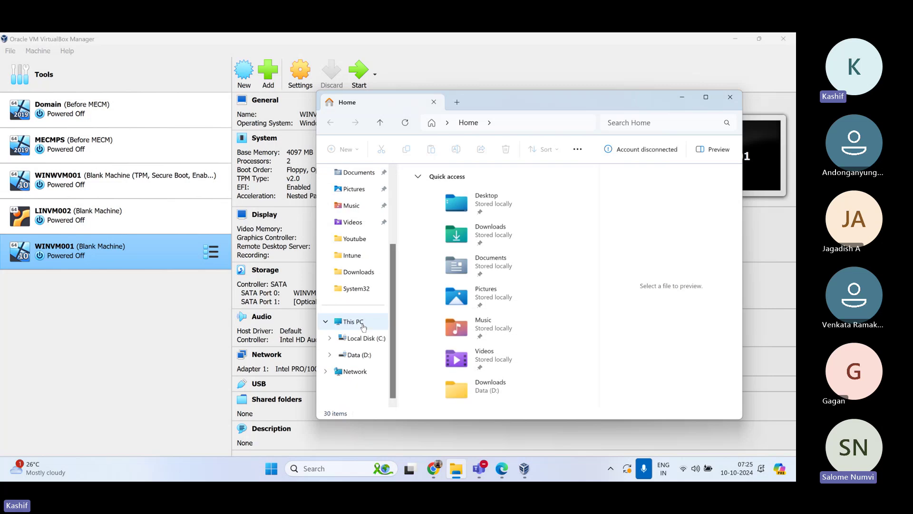
{"action": "left_click", "coordinate": [352, 254]}
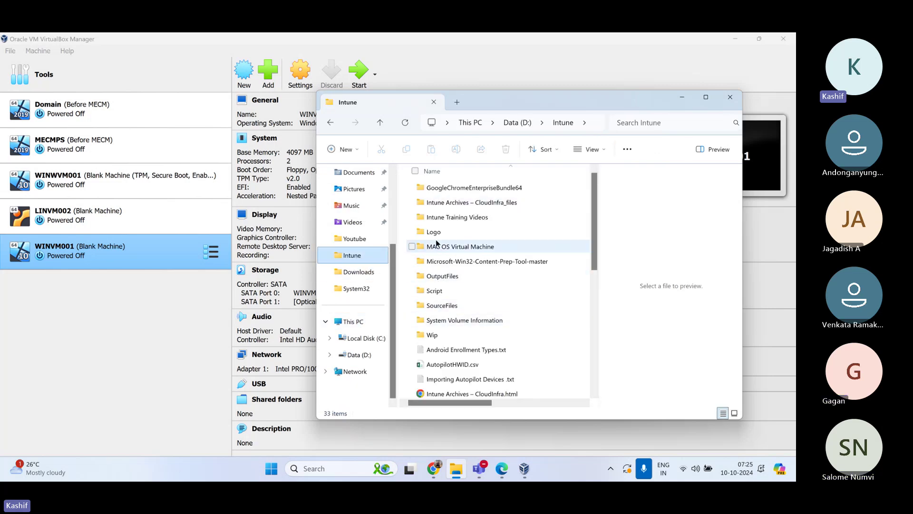
{"action": "left_click", "coordinate": [518, 122]}
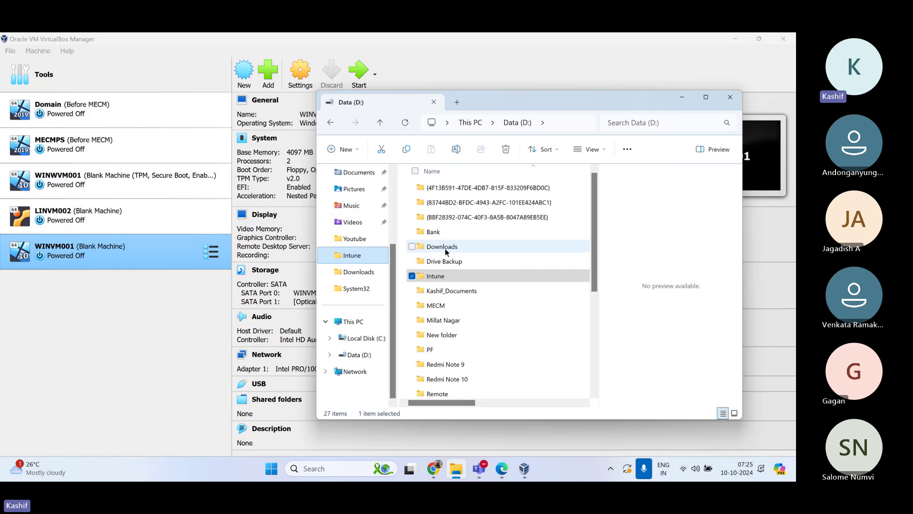
{"action": "double_click", "coordinate": [445, 248]}
{"action": "scroll", "coordinate": [458, 238], "scroll_direction": "down", "scroll_amount": 5}
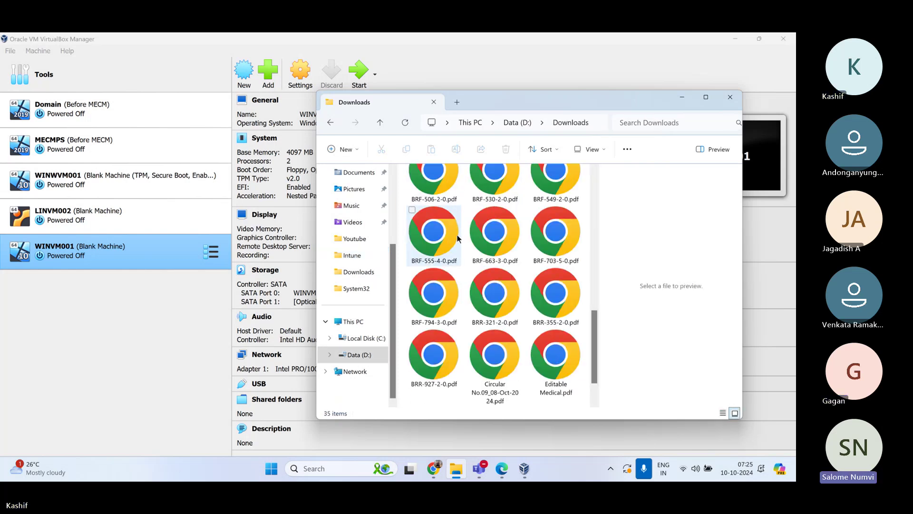
{"action": "scroll", "coordinate": [458, 238], "scroll_direction": "down", "scroll_amount": 2}
{"action": "left_click", "coordinate": [439, 378]}
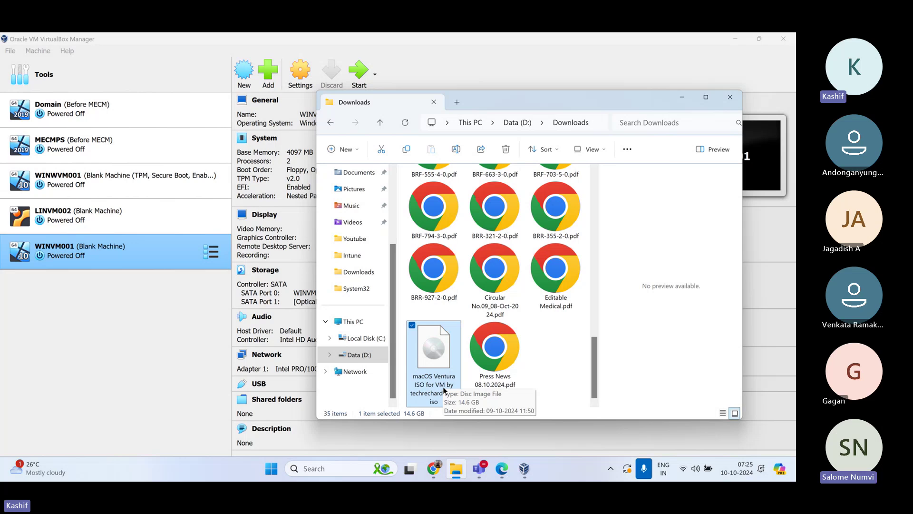
{"action": "left_click", "coordinate": [446, 356], "text": "ctrl"}
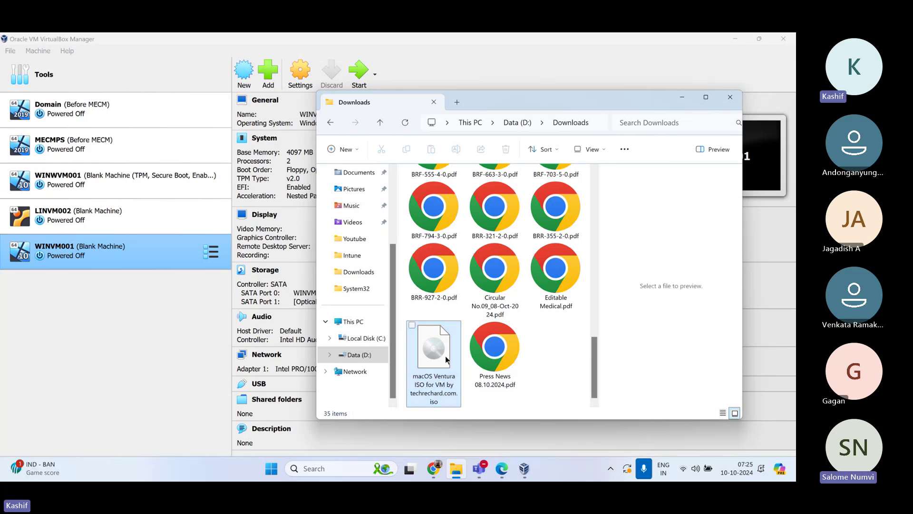
{"action": "left_click", "coordinate": [445, 356]}
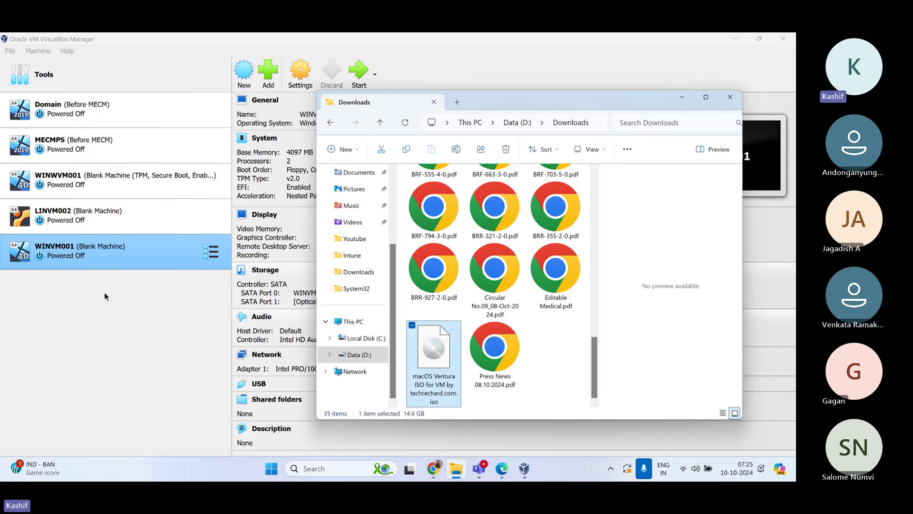
- Start a new virtual machine in VirtualBox Manager and name it MACVM001
{"action": "left_click", "coordinate": [124, 352]}
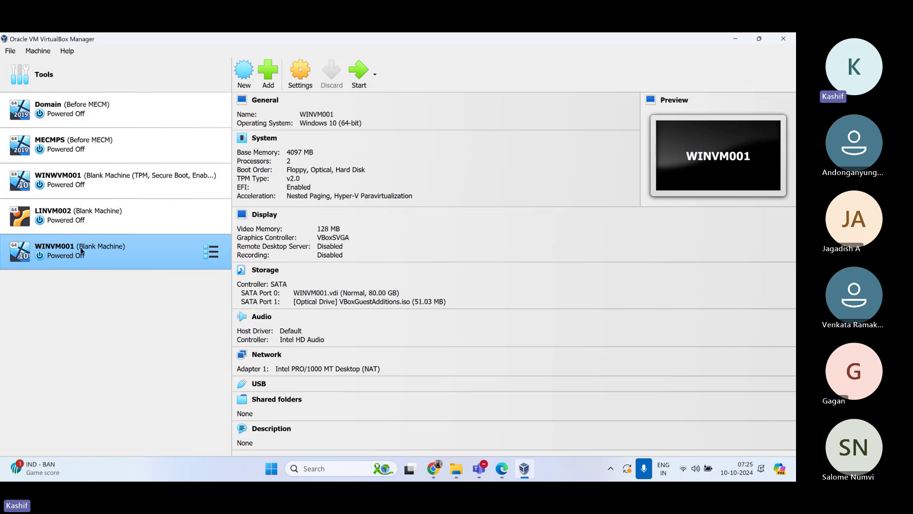
{"action": "left_click", "coordinate": [244, 73]}
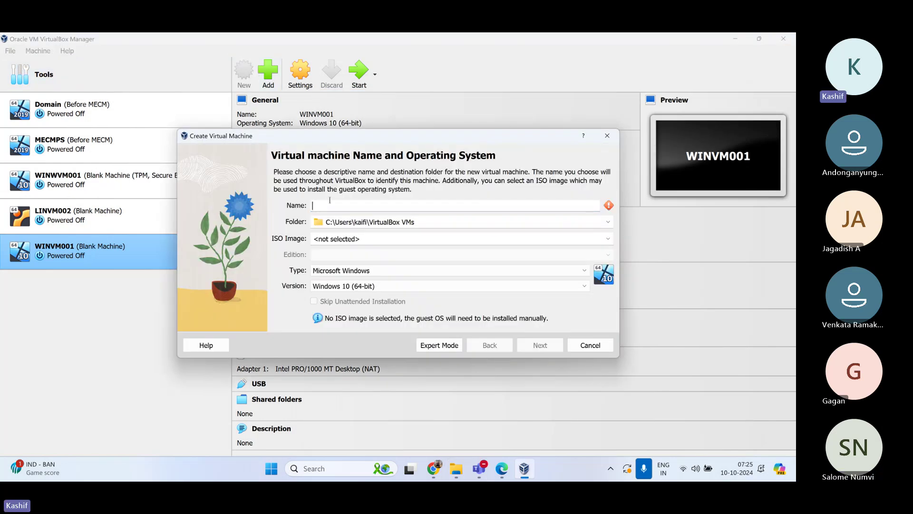
{"action": "type", "text": "MAC"}
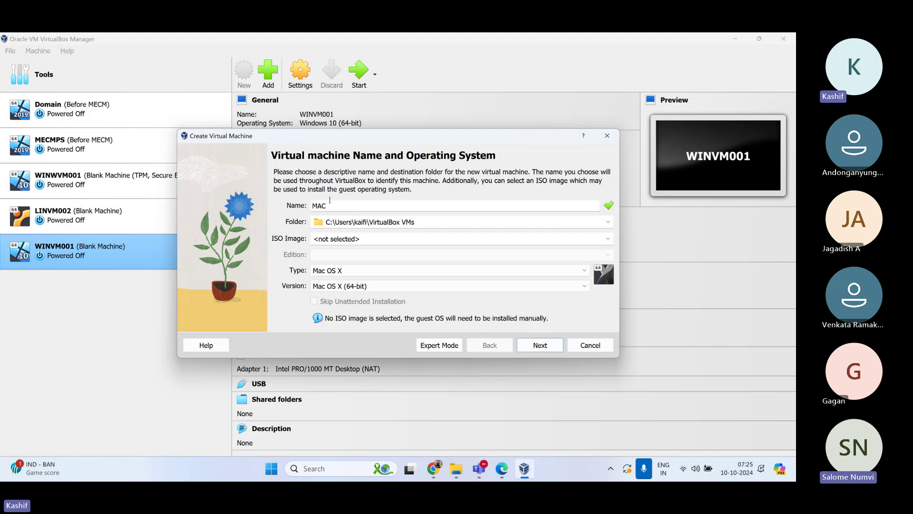
{"action": "type", "text": "VM001"}
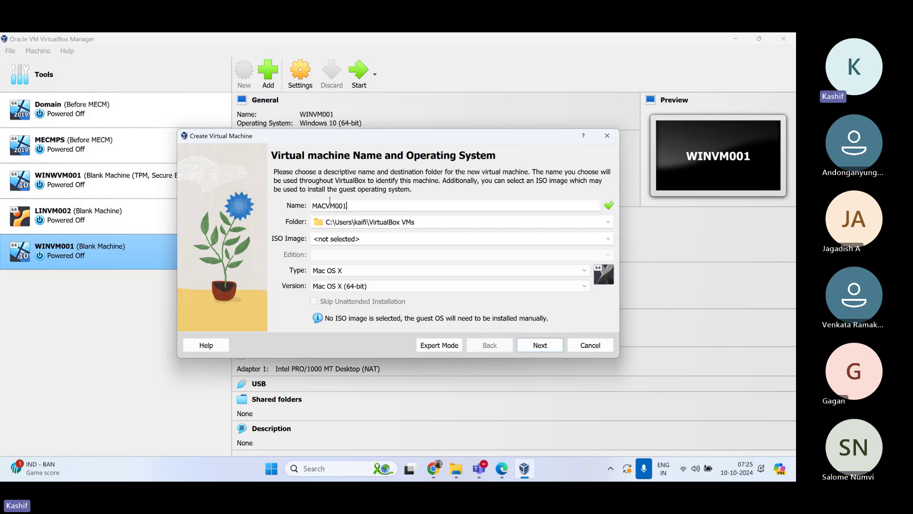
{"action": "left_click_drag", "start_coordinate": [438, 137], "coordinate": [361, 163]}
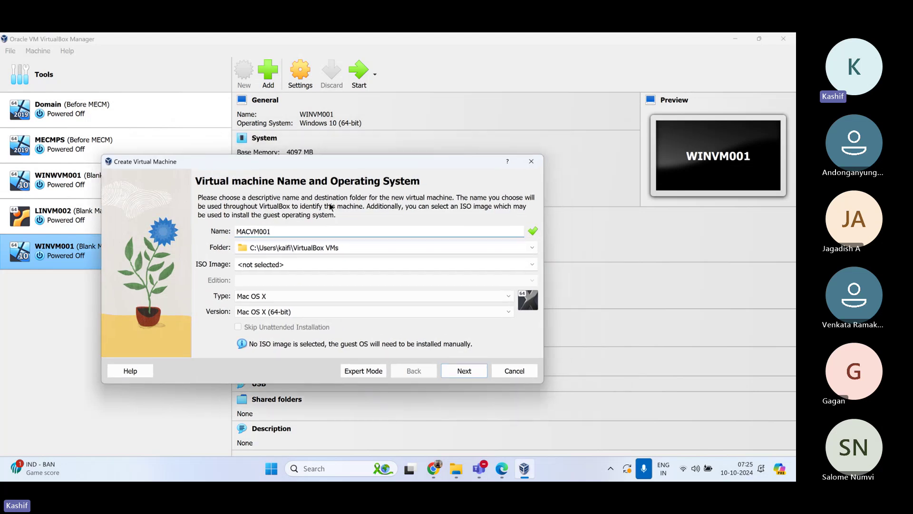
- Browse to D:\MECM\Virtual_Machines and delete the leftover MACVM001 and MACVM002 folders
{"action": "left_click", "coordinate": [532, 247]}
{"action": "left_click", "coordinate": [265, 269]}
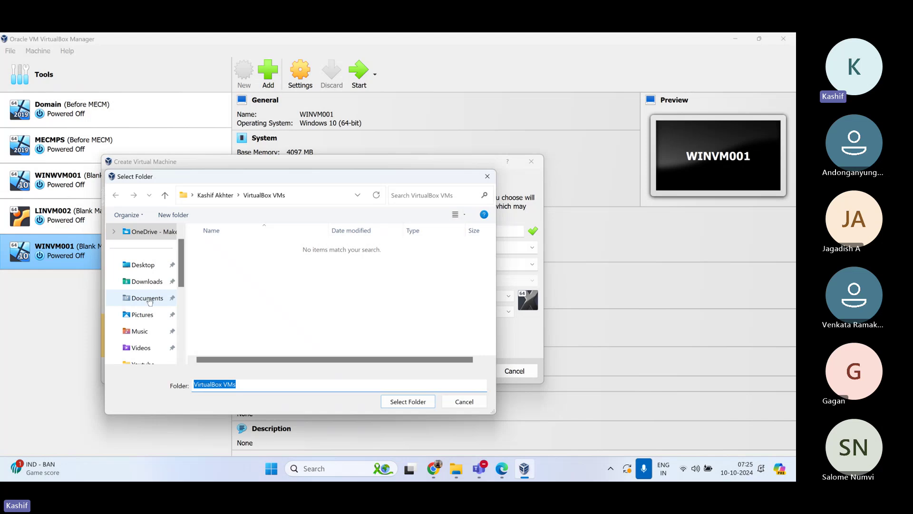
{"action": "scroll", "coordinate": [154, 300], "scroll_direction": "down", "scroll_amount": 5}
{"action": "left_click", "coordinate": [153, 316]}
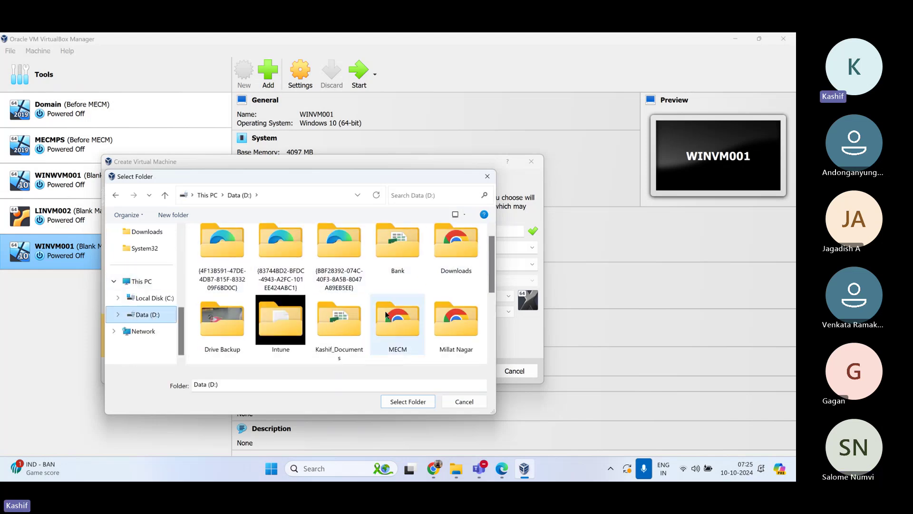
{"action": "double_click", "coordinate": [384, 324]}
{"action": "double_click", "coordinate": [220, 278]}
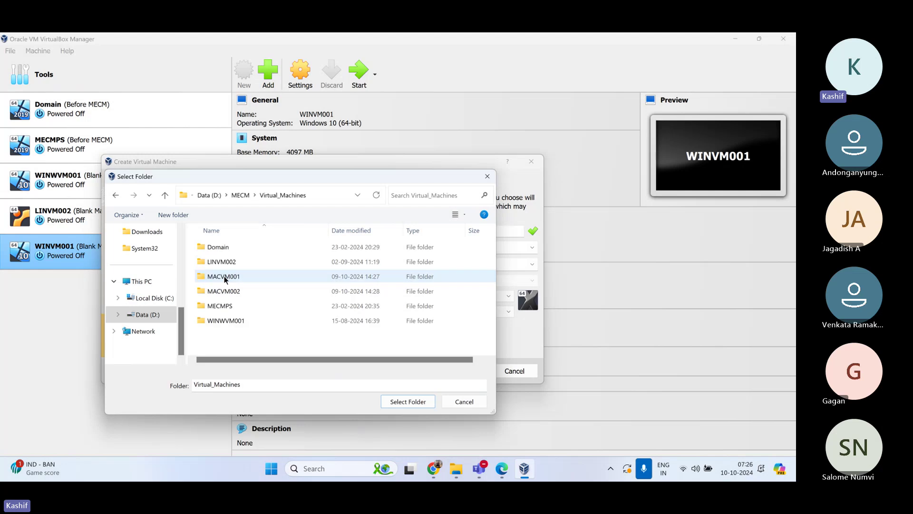
{"action": "left_click", "coordinate": [233, 278]}
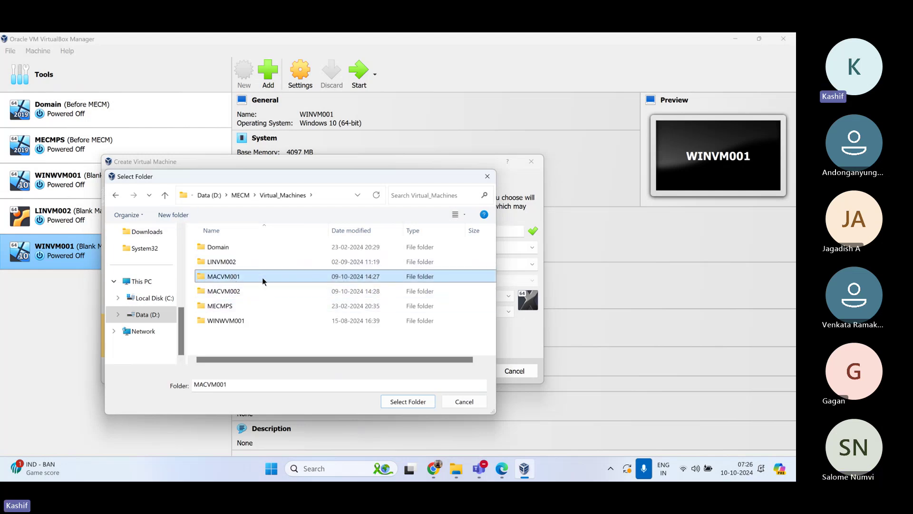
{"action": "key", "text": "Delete"}
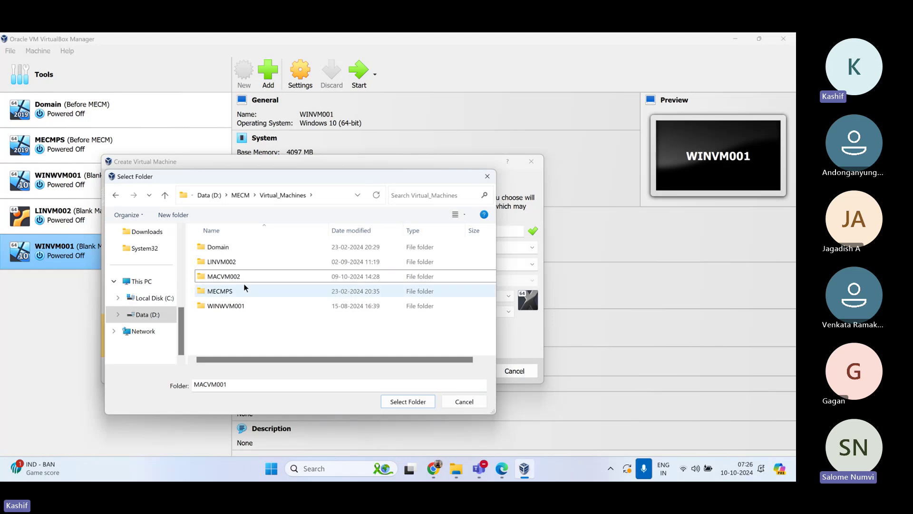
{"action": "left_click", "coordinate": [246, 276]}
{"action": "key", "text": "Delete"}
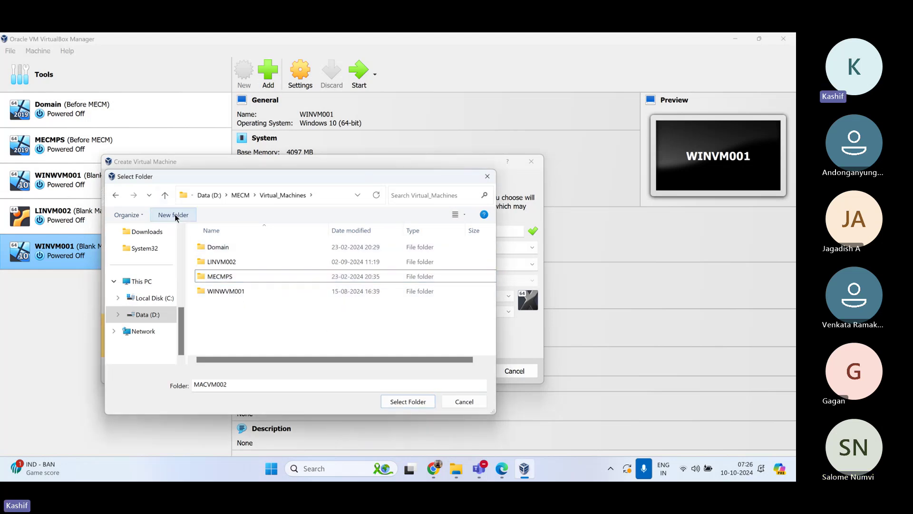
- Create a new MACVM001 folder in Virtual_Machines and choose it as the machine folder
{"action": "left_click", "coordinate": [173, 215]}
{"action": "type", "text": "mAA"}
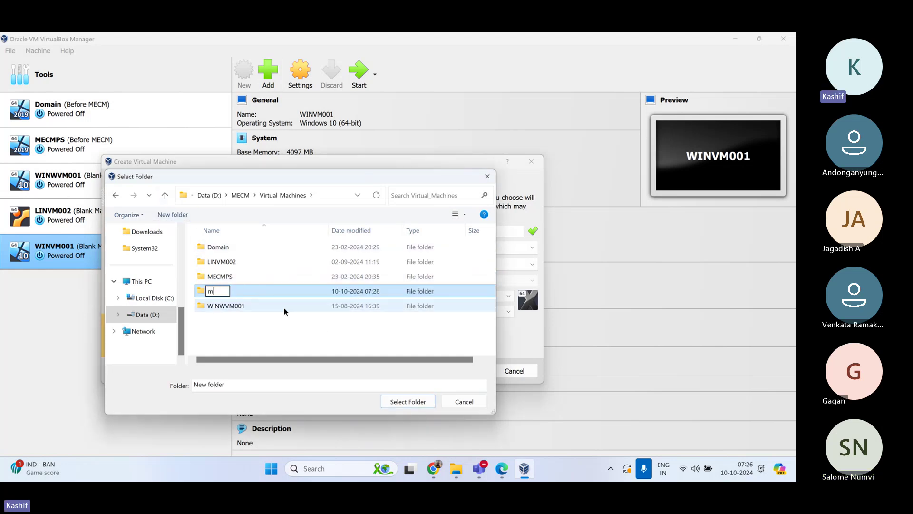
{"action": "key", "text": "BackSpace"}
{"action": "key", "text": "BackSpace"}
{"action": "key", "text": "BackSpace"}
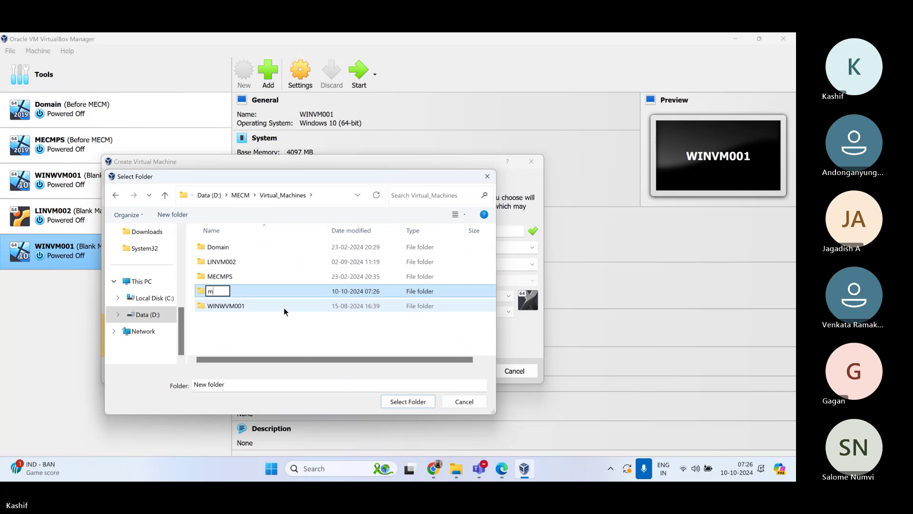
{"action": "type", "text": "MACVM001"}
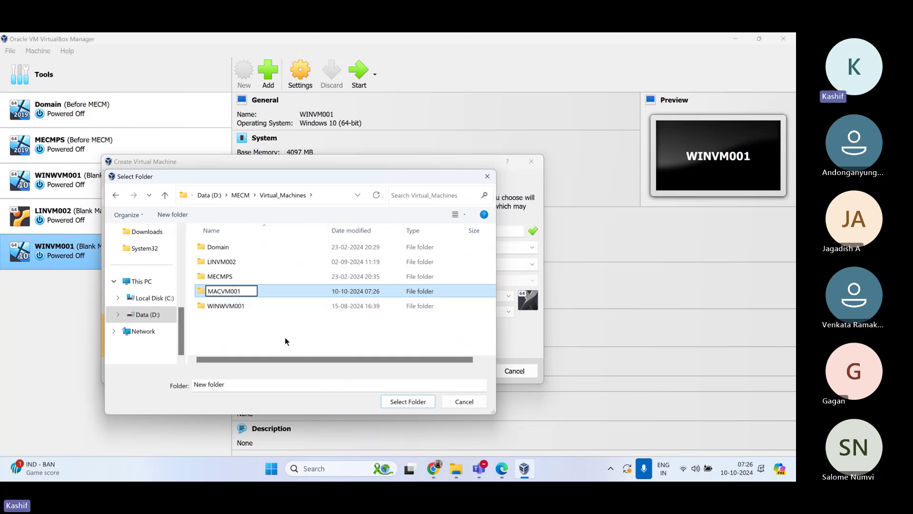
{"action": "key", "text": "Return"}
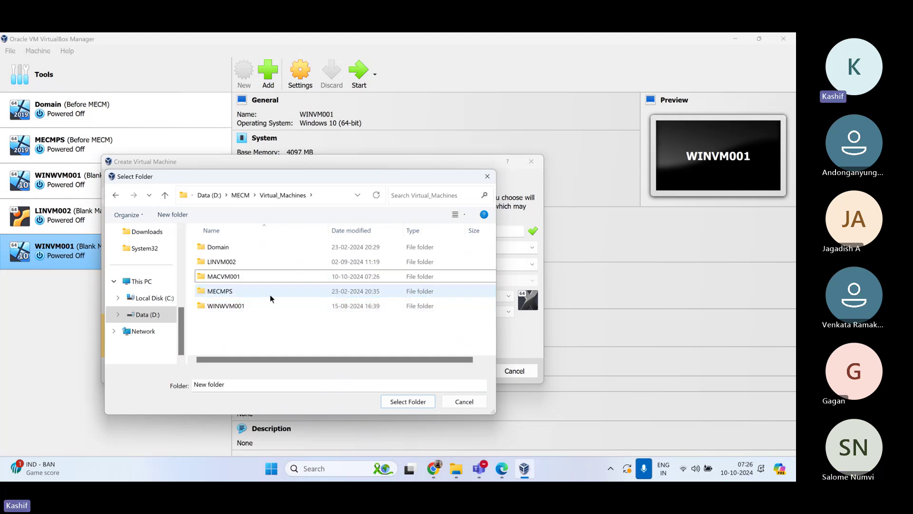
{"action": "left_click", "coordinate": [272, 275]}
- Confirm the MACVM001 folder, attach the macOS Ventura ISO from Downloads, and continue to Hardware
{"action": "left_click", "coordinate": [422, 402]}
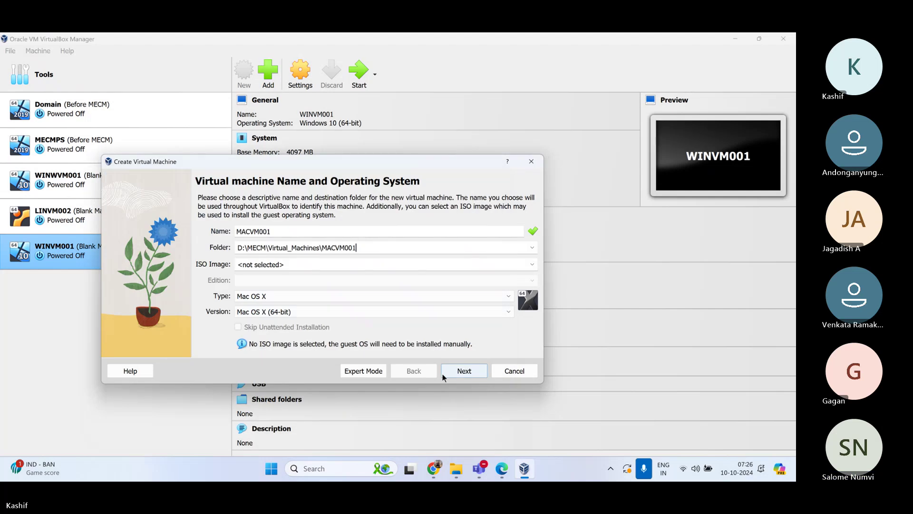
{"action": "left_click_drag", "start_coordinate": [260, 247], "coordinate": [371, 257]}
{"action": "left_click", "coordinate": [370, 252]}
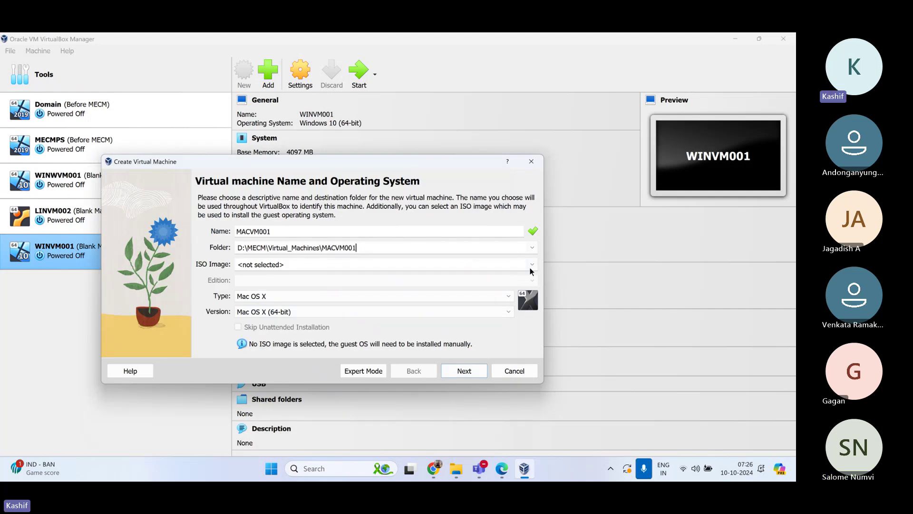
{"action": "left_click", "coordinate": [530, 265]}
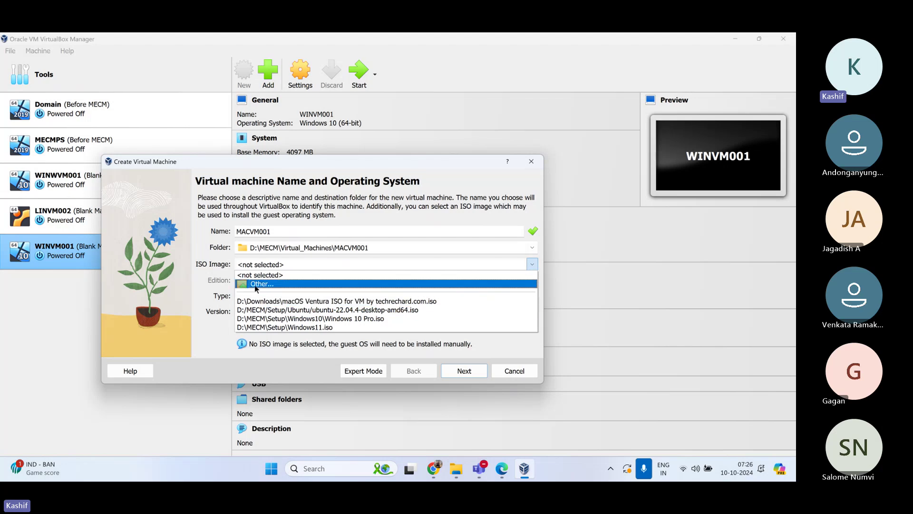
{"action": "left_click", "coordinate": [256, 284]}
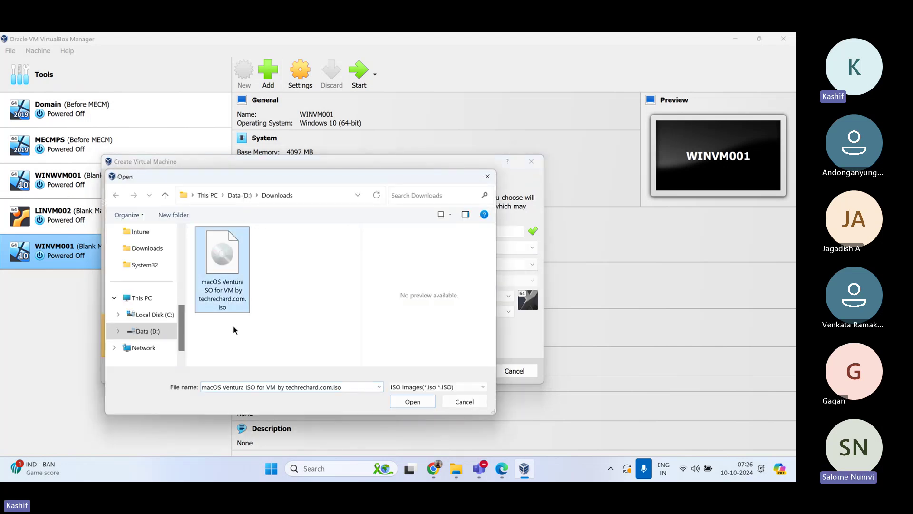
{"action": "left_click", "coordinate": [412, 401]}
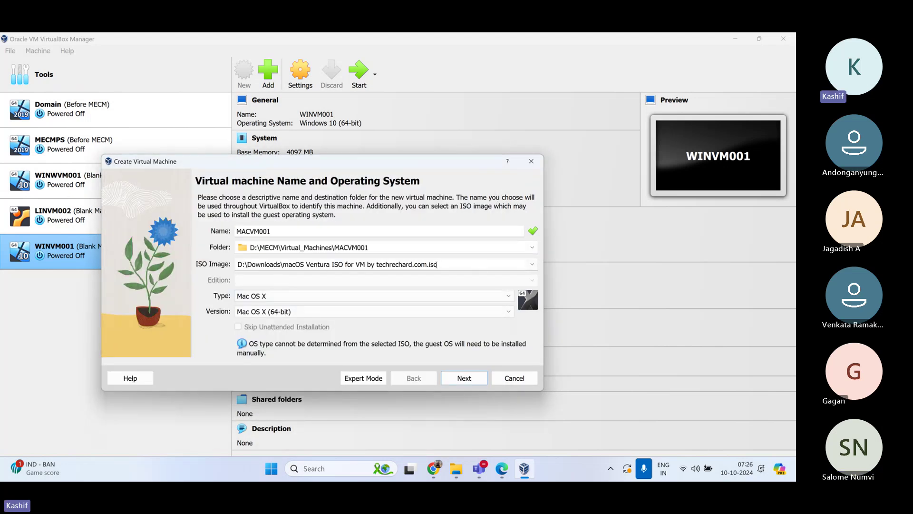
{"action": "left_click_drag", "start_coordinate": [479, 272], "coordinate": [197, 262]}
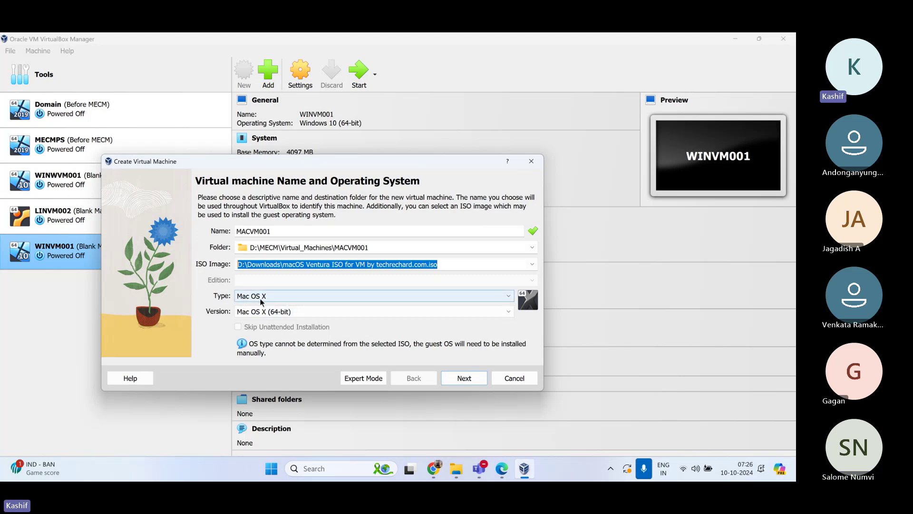
{"action": "left_click", "coordinate": [454, 378]}
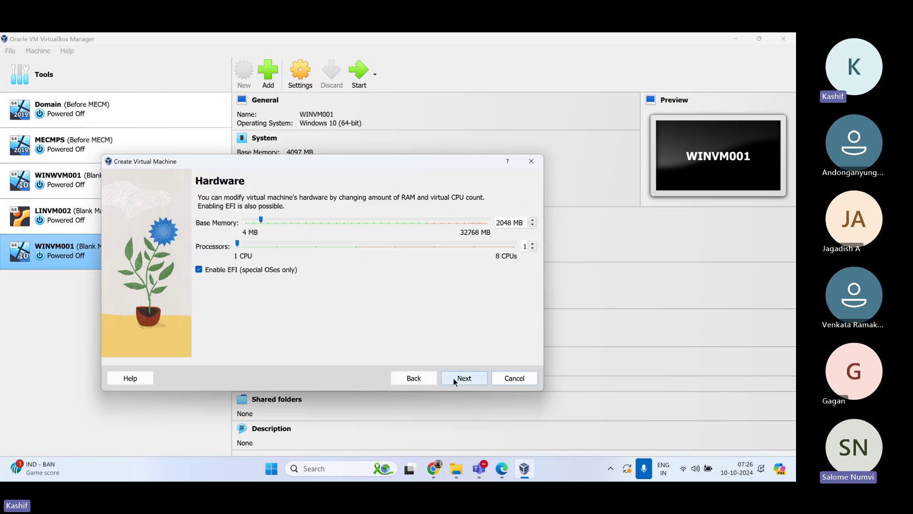
- Set base memory to 8192 MB and processors to 4, correcting an initial 5120 MB / 3 CPU entry
{"action": "double_click", "coordinate": [504, 222]}
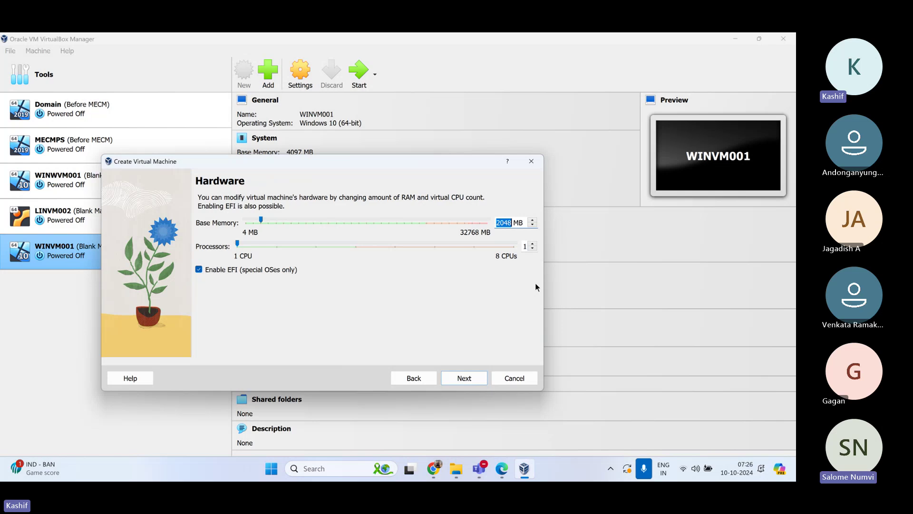
{"action": "type", "text": "5120"}
{"action": "key", "text": "Tab"}
{"action": "key", "text": "Up"}
{"action": "key", "text": "Up"}
{"action": "key", "text": "Right"}
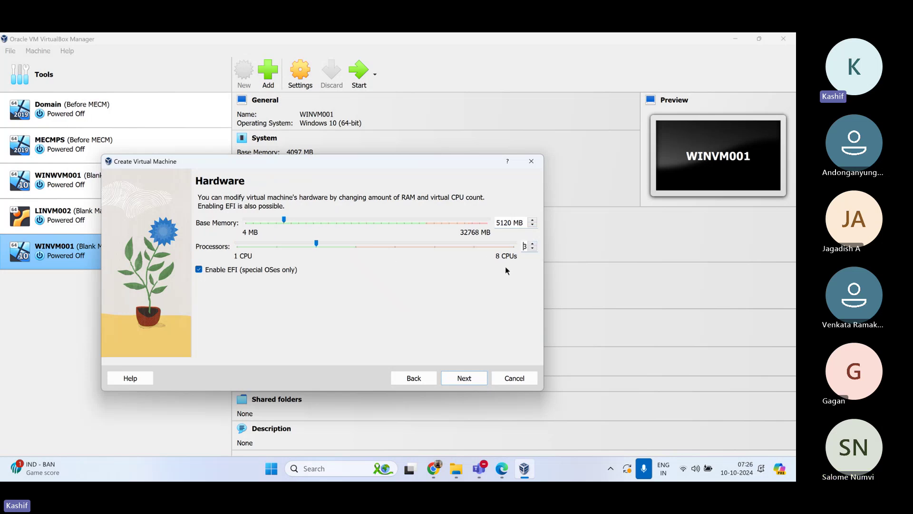
{"action": "left_click", "coordinate": [464, 379]}
{"action": "left_click", "coordinate": [407, 380]}
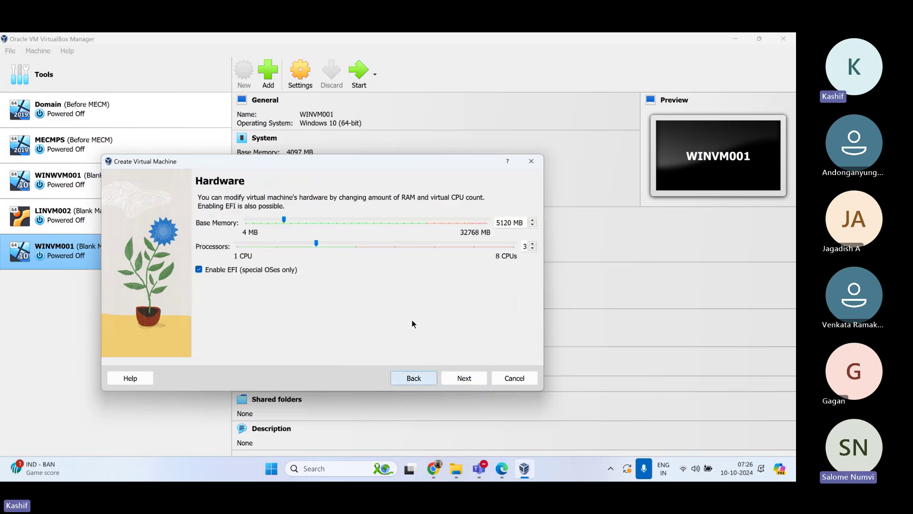
{"action": "double_click", "coordinate": [504, 223]}
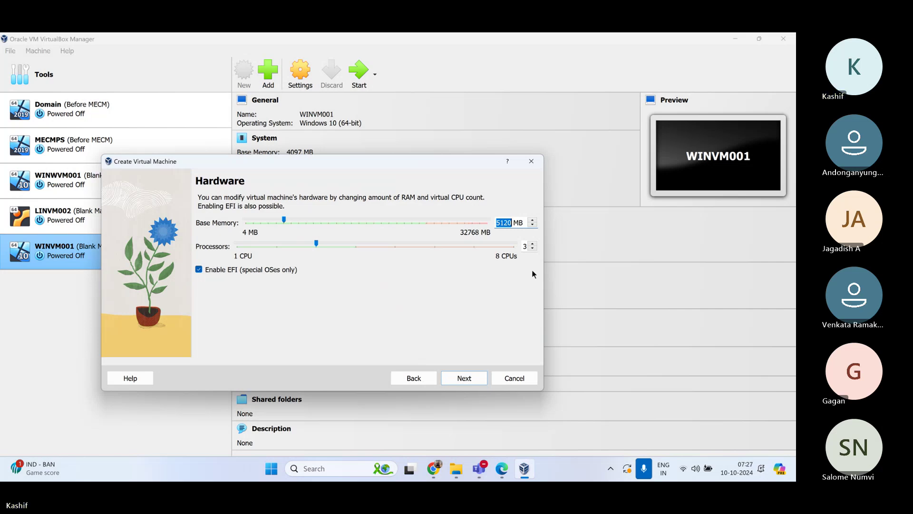
{"action": "type", "text": "819"}
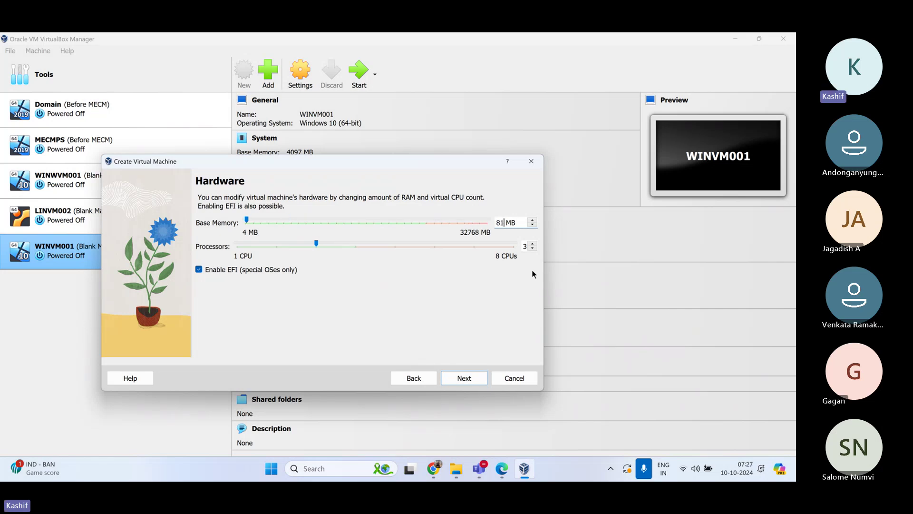
{"action": "type", "text": "2"}
{"action": "left_click", "coordinate": [533, 243]}
- Give MACVM001 a 60.00 GB virtual hard disk and finish the new-machine wizard
{"action": "left_click", "coordinate": [462, 378]}
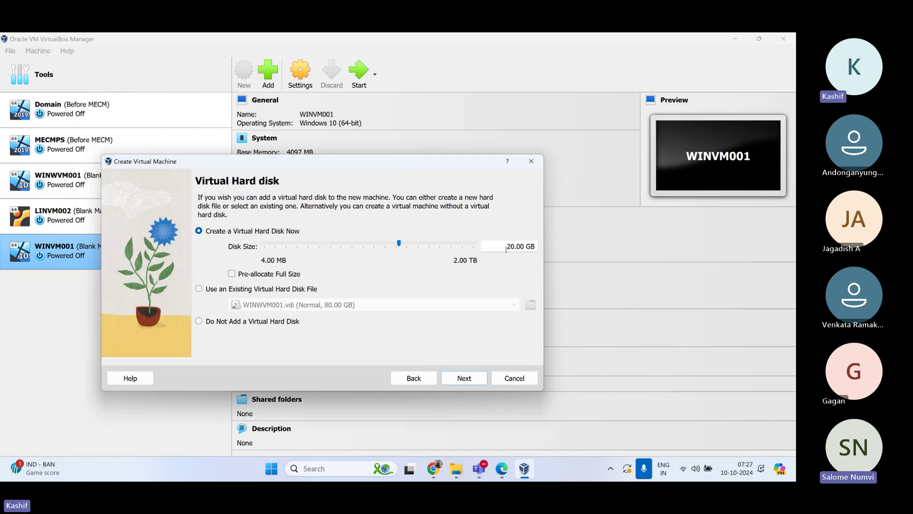
{"action": "type", "text": "6"}
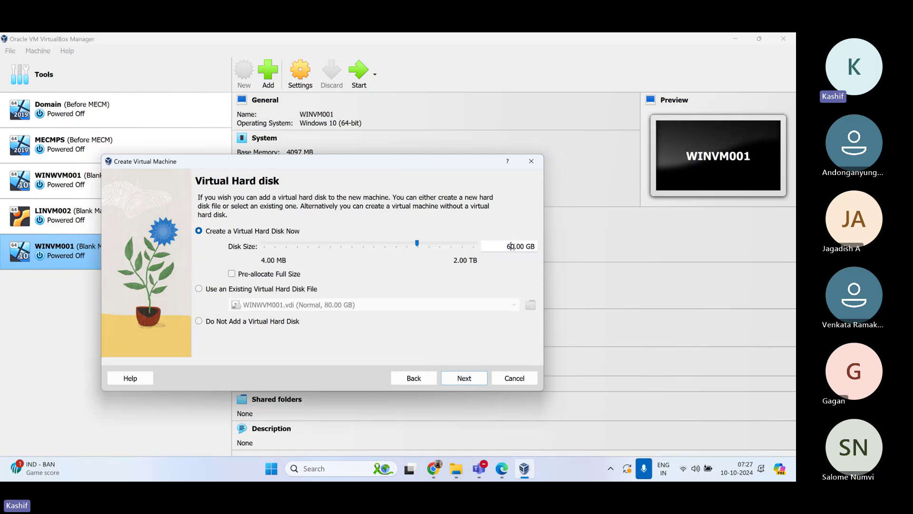
{"action": "left_click", "coordinate": [465, 378]}
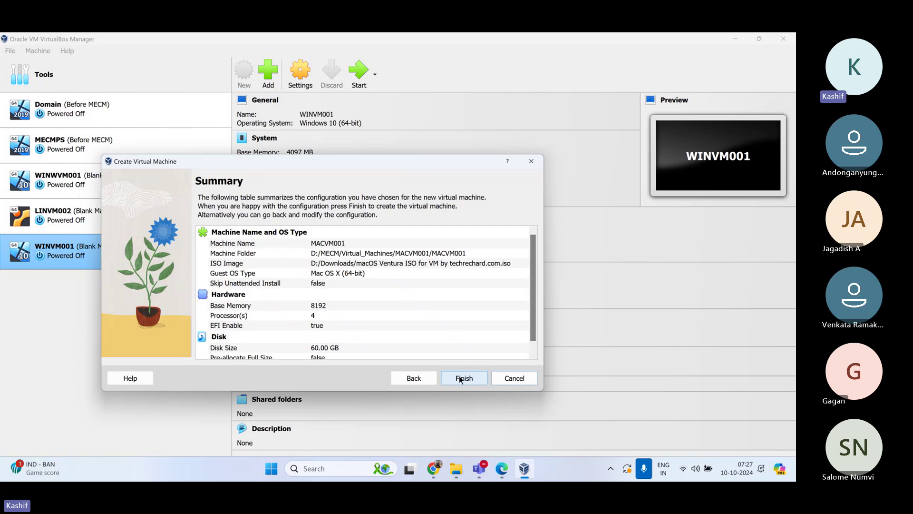
{"action": "left_click", "coordinate": [461, 378]}
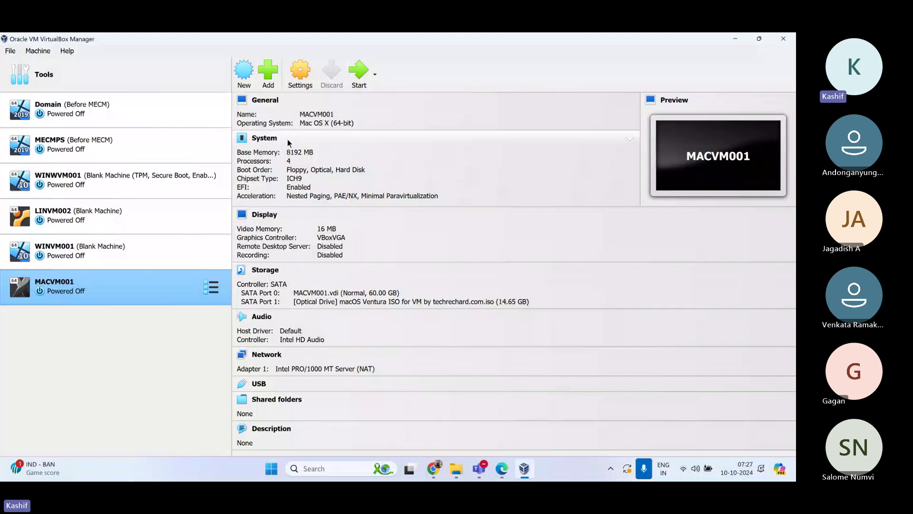
- In MACVM001's Display settings, set Video Memory to 128 MB and enable 3D Acceleration
{"action": "left_click", "coordinate": [300, 80]}
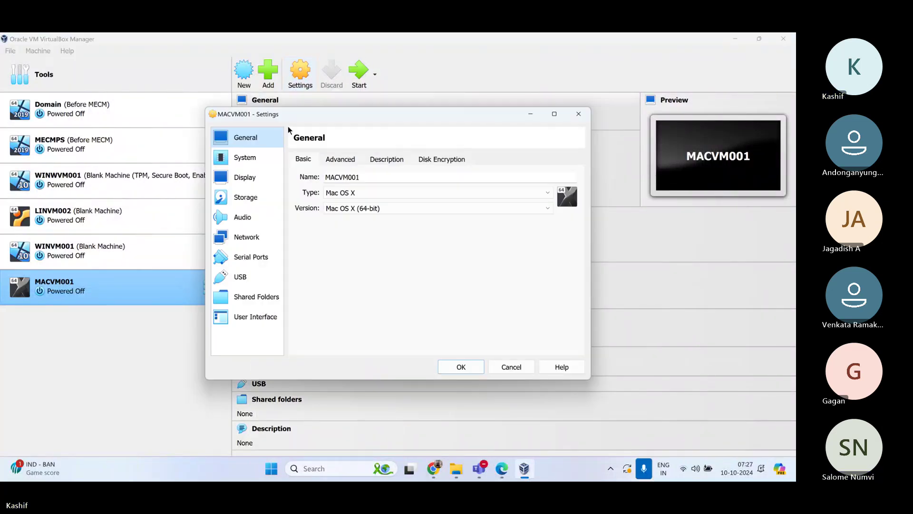
{"action": "left_click", "coordinate": [258, 160]}
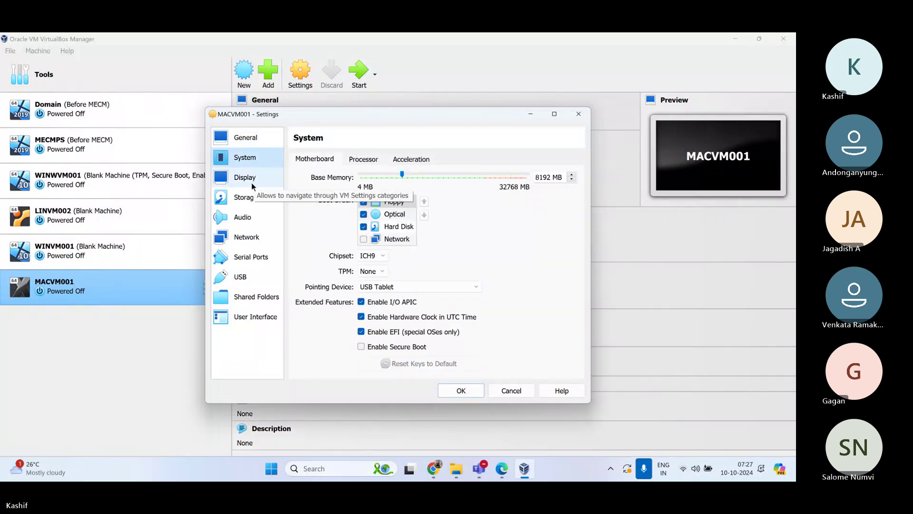
{"action": "left_click", "coordinate": [253, 180]}
{"action": "left_click_drag", "start_coordinate": [384, 175], "coordinate": [534, 176]}
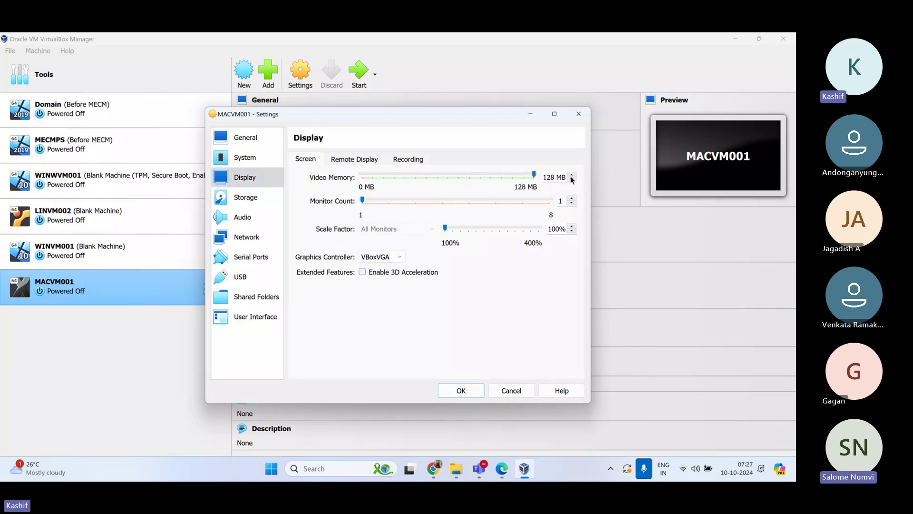
{"action": "double_click", "coordinate": [548, 177]}
{"action": "left_click", "coordinate": [364, 272]}
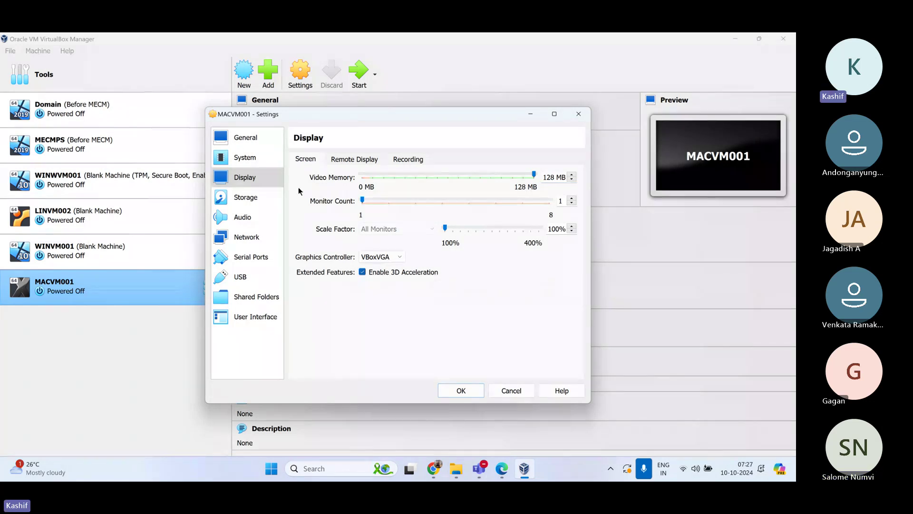
- Set MACVM001's USB controller to USB 2.0 (OHCI + EHCI), then show the Network settings
{"action": "left_click", "coordinate": [246, 199]}
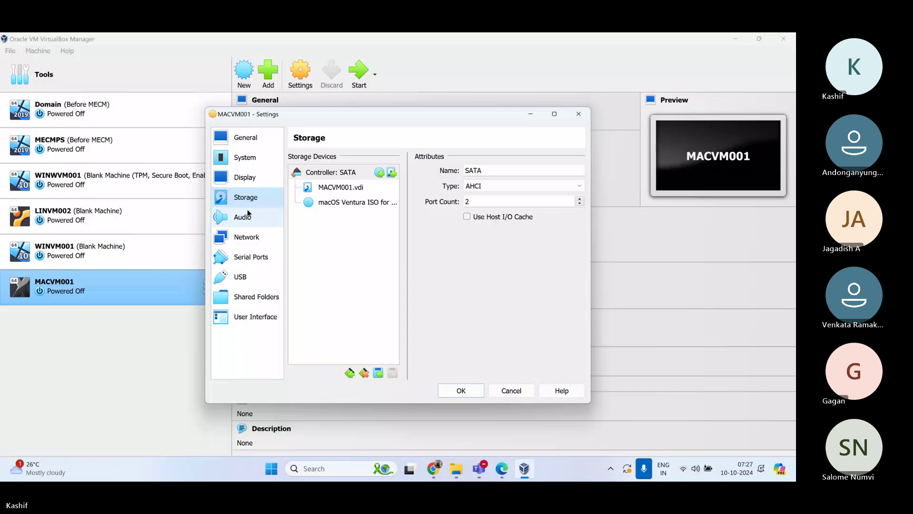
{"action": "left_click", "coordinate": [259, 272]}
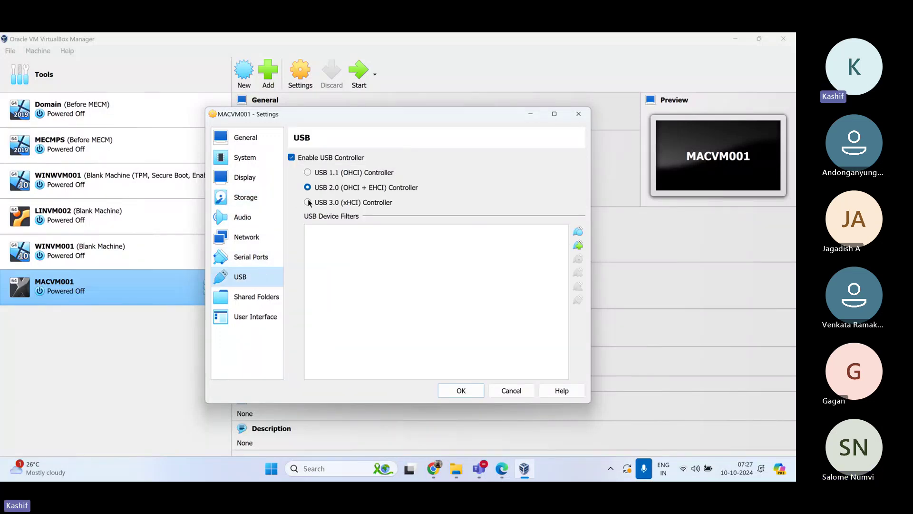
{"action": "left_click", "coordinate": [327, 202]}
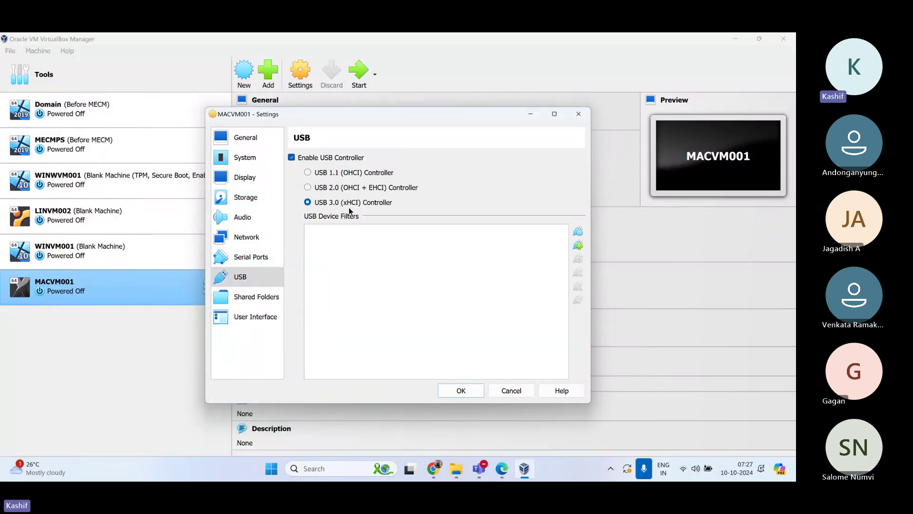
{"action": "left_click", "coordinate": [307, 188]}
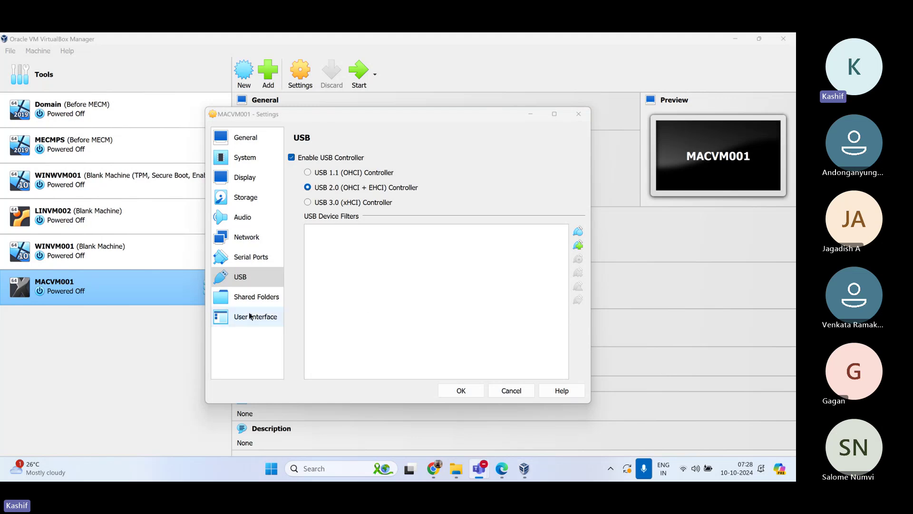
{"action": "left_click", "coordinate": [247, 239]}
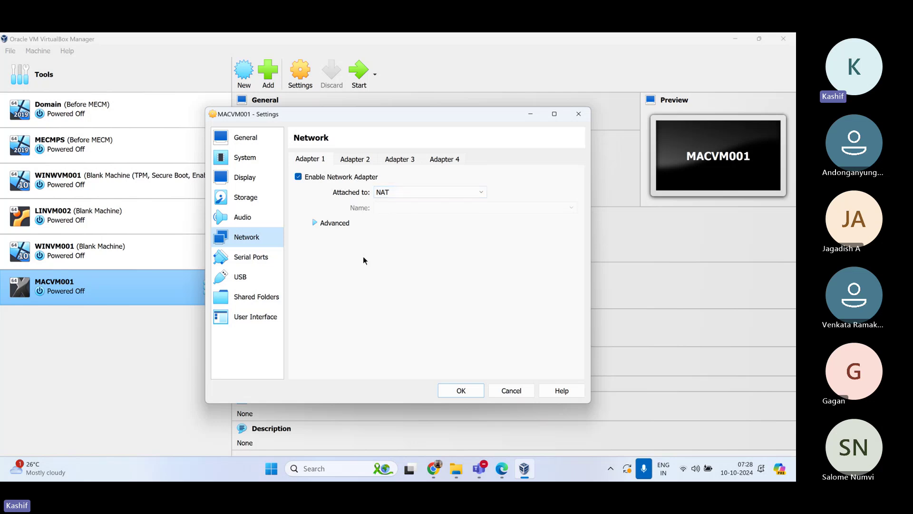
- Enable Adapter 2 as a Bridged Adapter on the Realtek 8821CU Wireless LAN 802.11ac USB NIC
{"action": "left_click", "coordinate": [355, 162]}
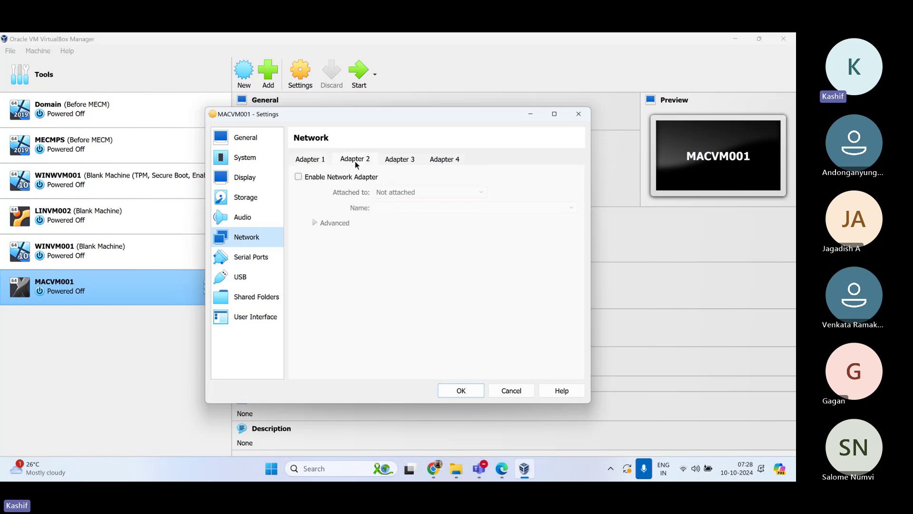
{"action": "left_click", "coordinate": [299, 177]}
{"action": "left_click", "coordinate": [399, 192]}
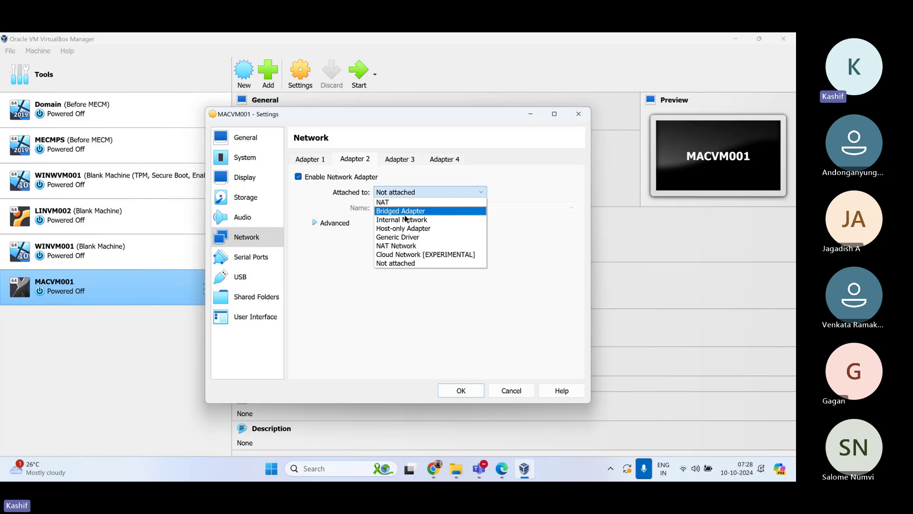
{"action": "left_click", "coordinate": [414, 212]}
{"action": "left_click", "coordinate": [418, 208]}
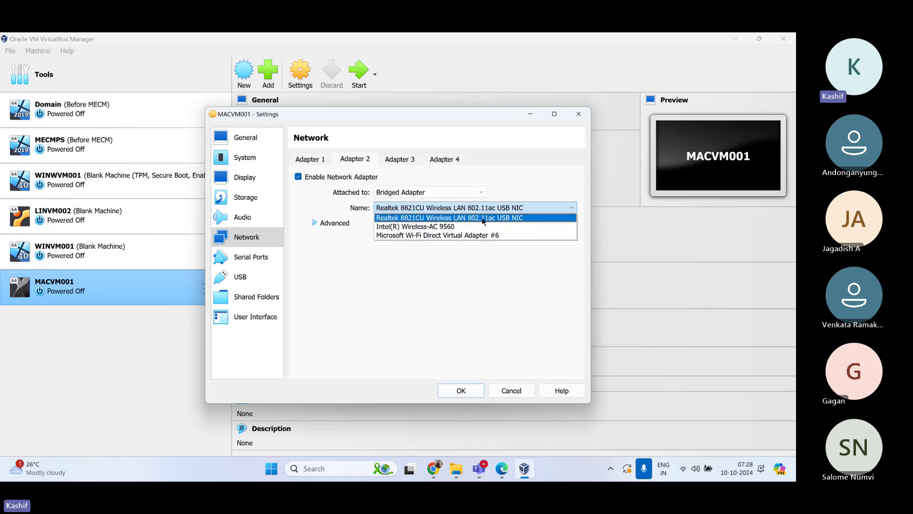
{"action": "left_click", "coordinate": [482, 219]}
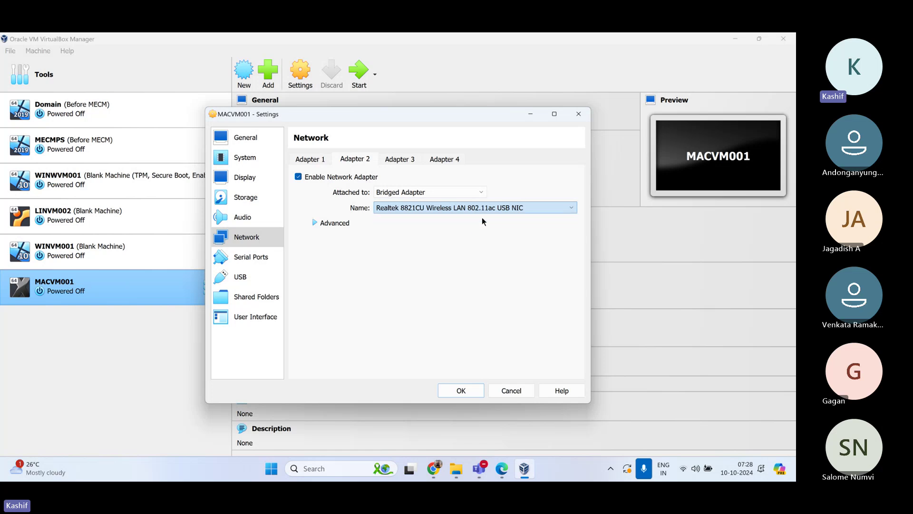
{"action": "left_click", "coordinate": [433, 209]}
- Glance at the User Interface and Shared Folders pages, then save the settings with OK
{"action": "left_click", "coordinate": [283, 322]}
{"action": "left_click", "coordinate": [282, 323]}
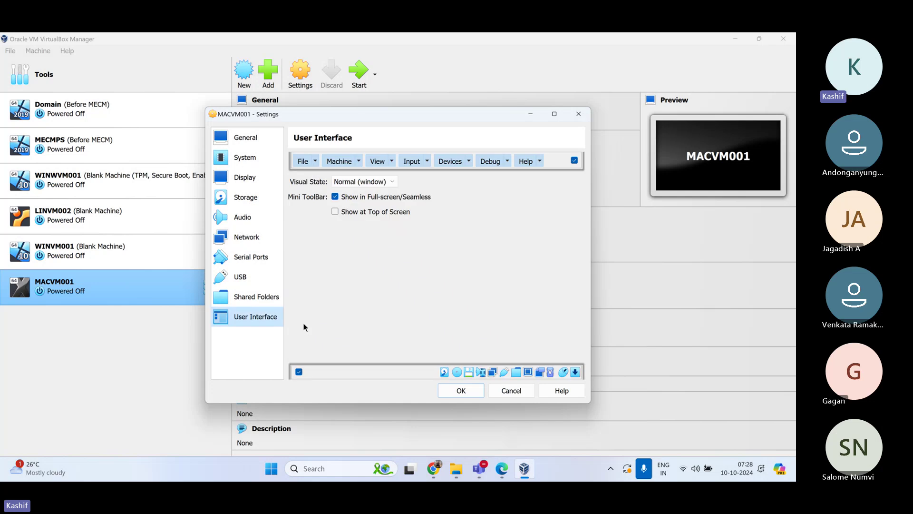
{"action": "left_click", "coordinate": [257, 297]}
{"action": "left_click", "coordinate": [251, 238]}
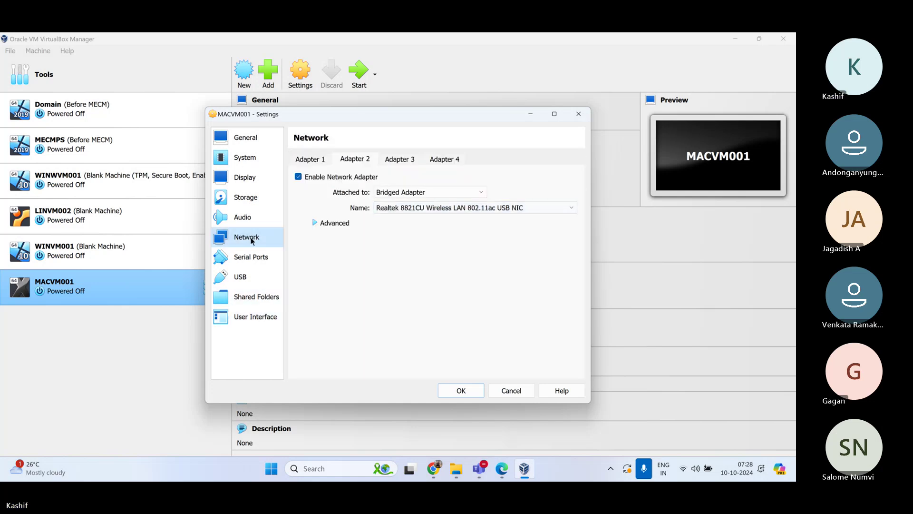
{"action": "left_click", "coordinate": [464, 391]}
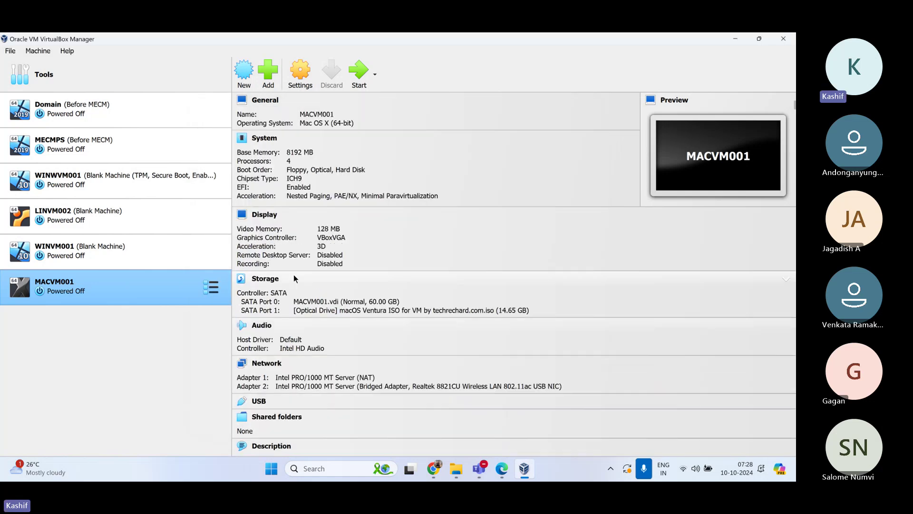
- Close VirtualBox Manager and launch Command Prompt as administrator from a CMD search
{"action": "left_click", "coordinate": [784, 43]}
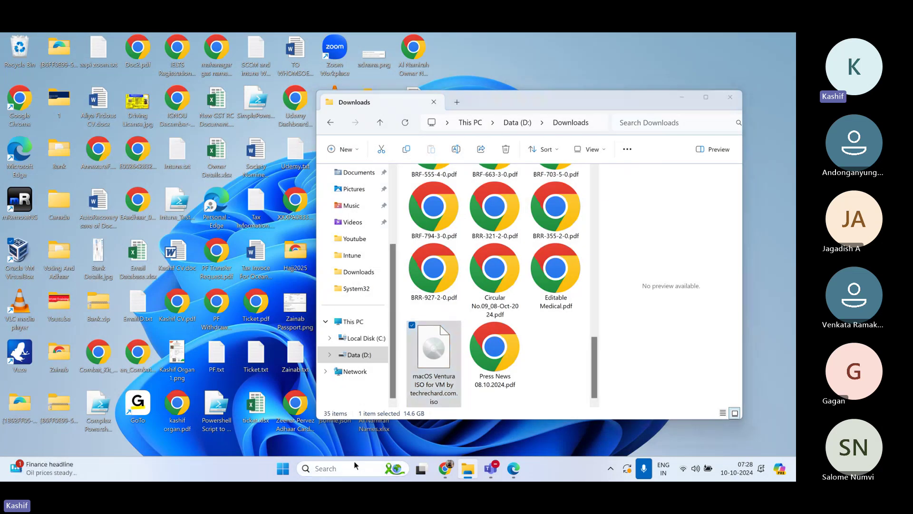
{"action": "left_click", "coordinate": [355, 464]}
{"action": "type", "text": "CMD"}
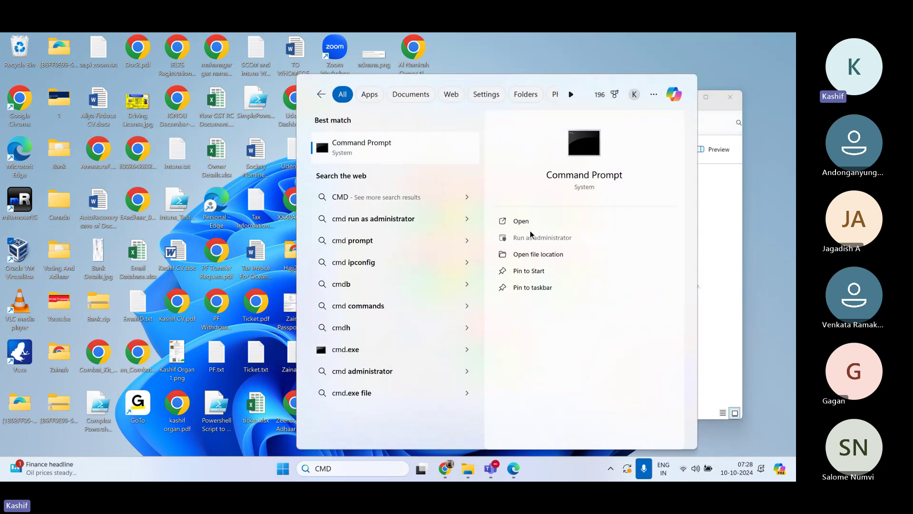
{"action": "left_click", "coordinate": [530, 232]}
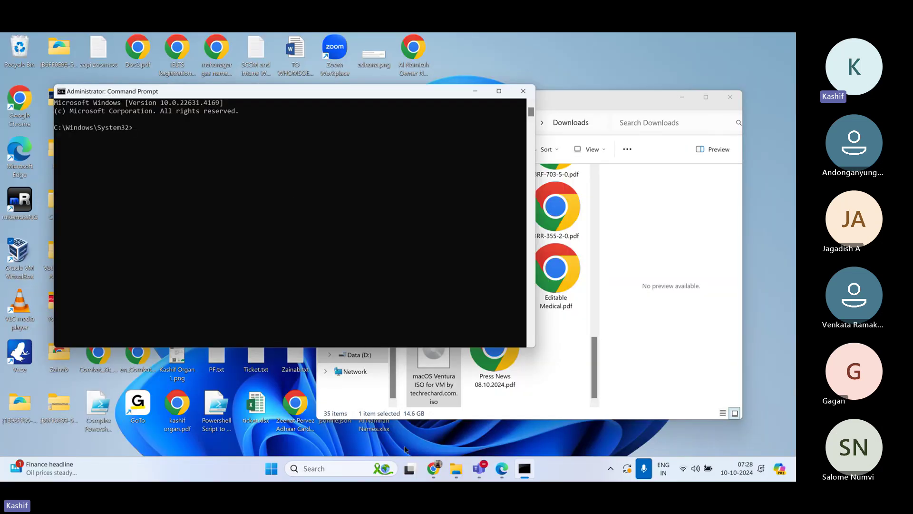
- Go to Google Drive in the browser and open the Intune Notes document
{"action": "mouse_move", "coordinate": [434, 477]}
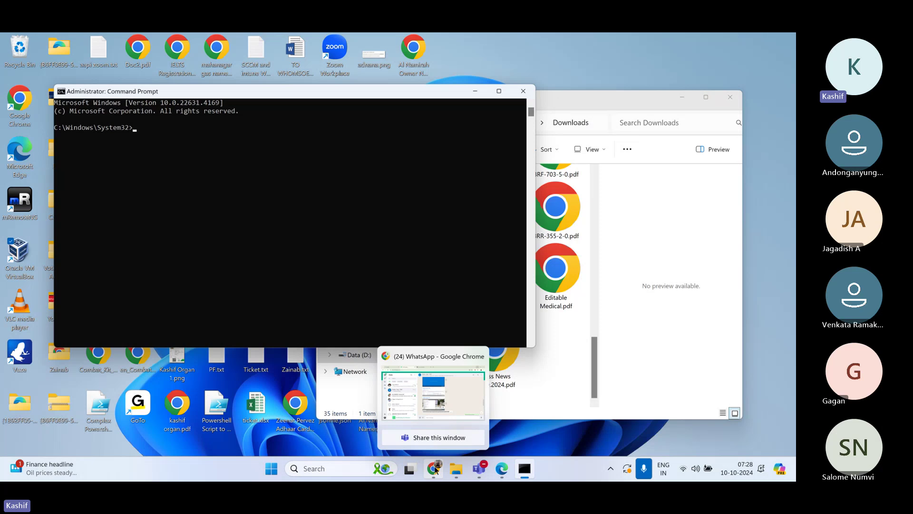
{"action": "left_click", "coordinate": [434, 397]}
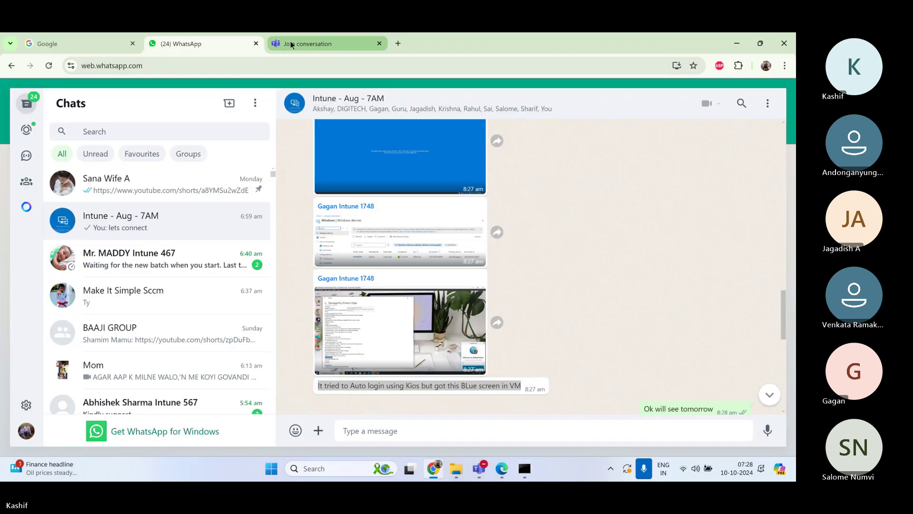
{"action": "left_click", "coordinate": [291, 45]}
{"action": "left_click", "coordinate": [438, 71]}
{"action": "type", "text": "dr"}
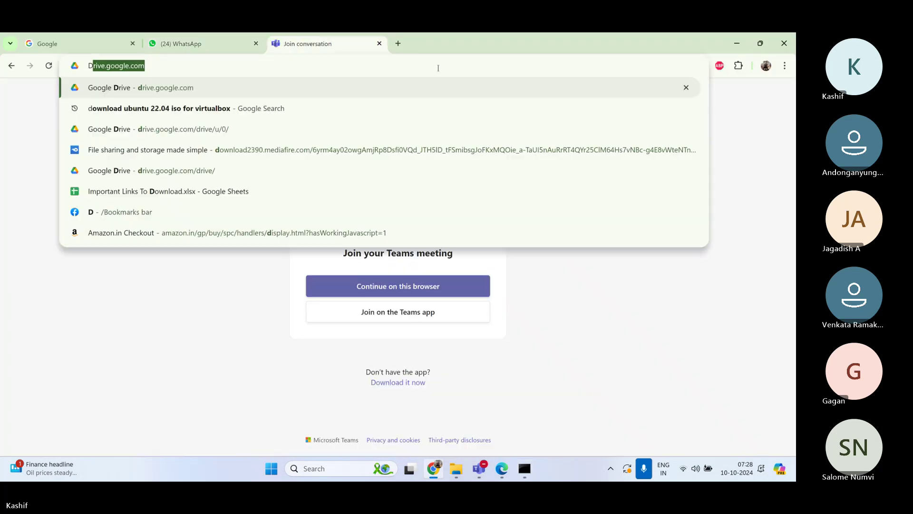
{"action": "key", "text": "Return"}
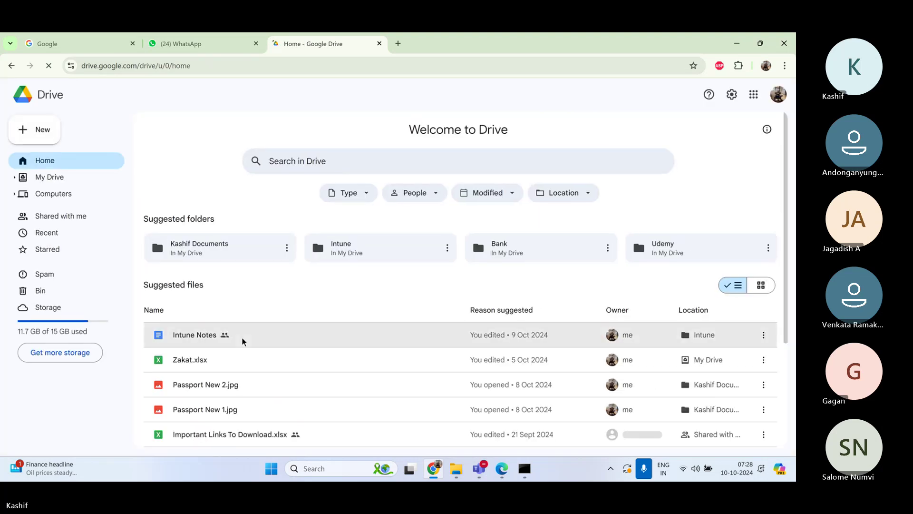
{"action": "double_click", "coordinate": [243, 341]}
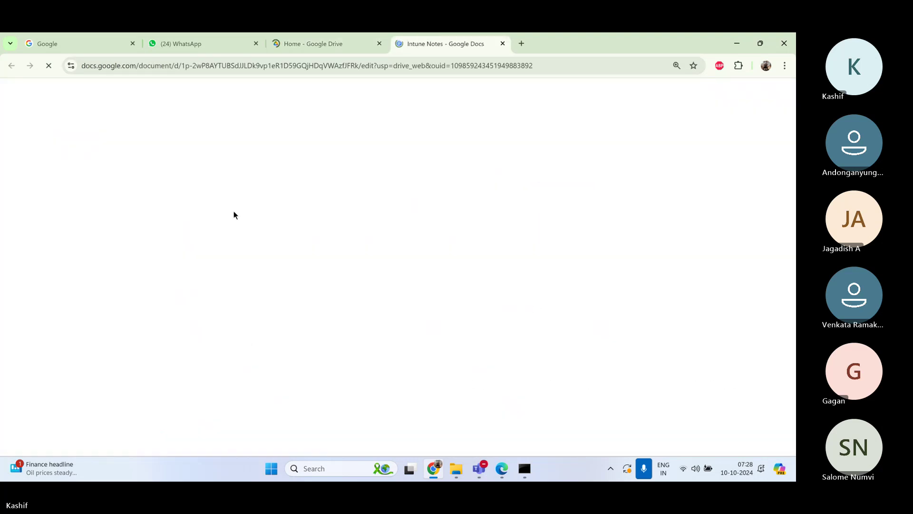
- Scroll down to the 'Install MAC OS Ventura On Oracle Virtual Box' VBoxManage commands section
{"action": "scroll", "coordinate": [262, 259], "scroll_direction": "down", "scroll_amount": 10}
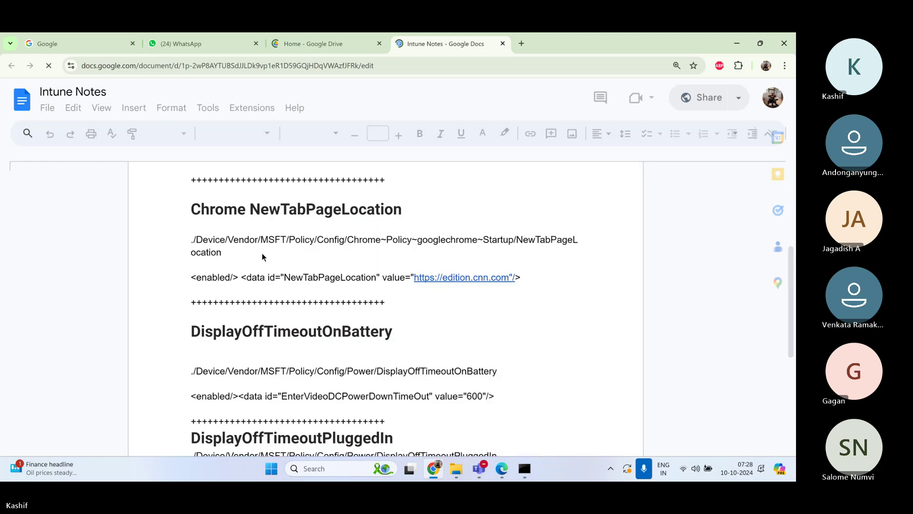
{"action": "scroll", "coordinate": [263, 265], "scroll_direction": "down", "scroll_amount": 10}
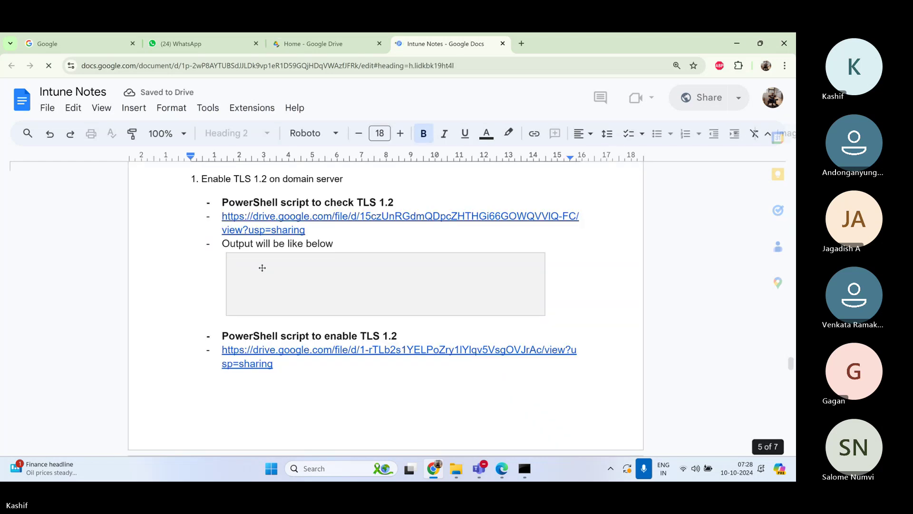
{"action": "scroll", "coordinate": [262, 273], "scroll_direction": "up", "scroll_amount": 10}
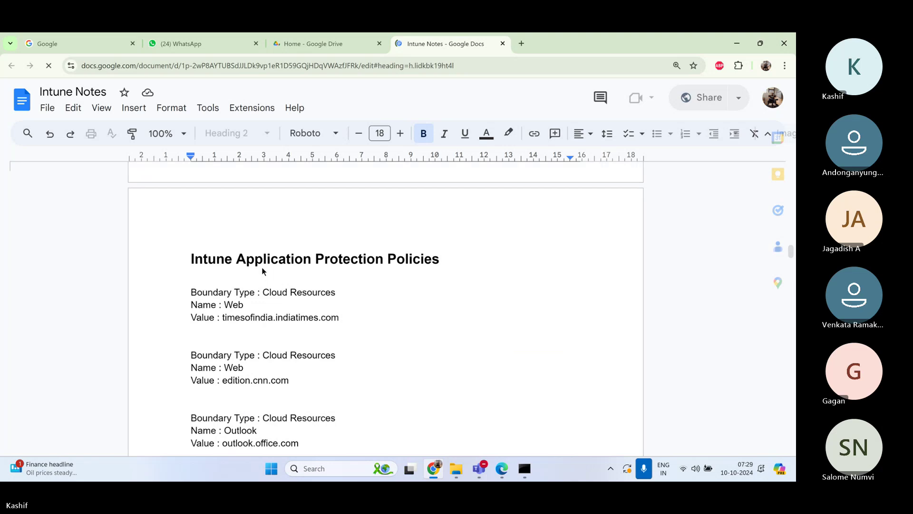
{"action": "scroll", "coordinate": [261, 269], "scroll_direction": "down", "scroll_amount": 10}
{"action": "scroll", "coordinate": [260, 267], "scroll_direction": "down", "scroll_amount": 10}
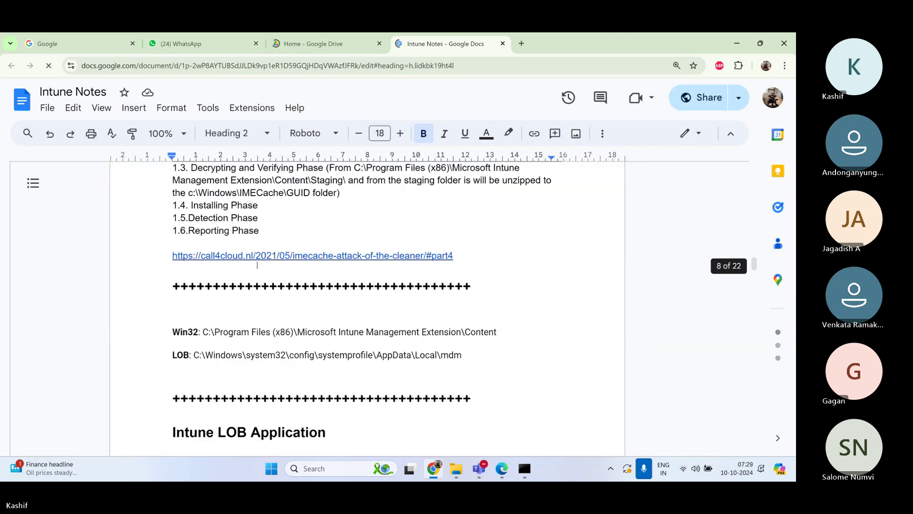
{"action": "scroll", "coordinate": [258, 265], "scroll_direction": "down", "scroll_amount": 10}
{"action": "scroll", "coordinate": [261, 262], "scroll_direction": "down", "scroll_amount": 10}
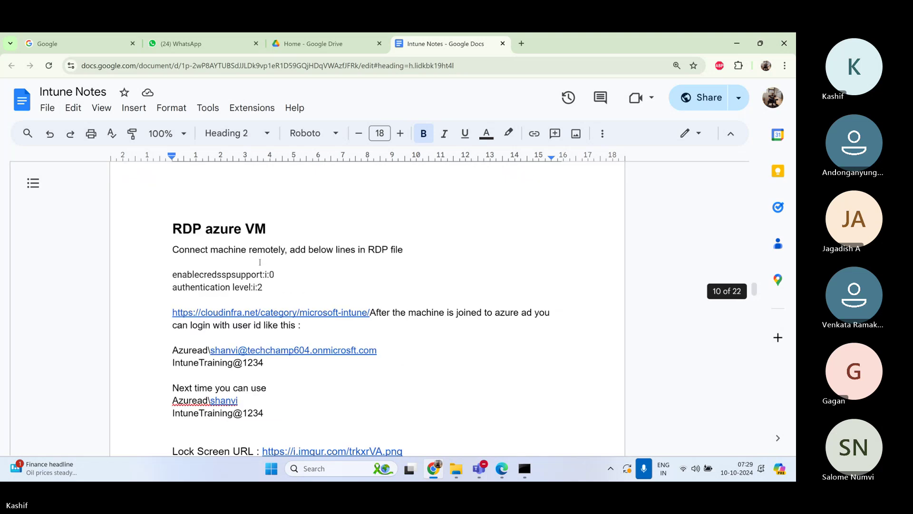
{"action": "scroll", "coordinate": [266, 260], "scroll_direction": "down", "scroll_amount": 10}
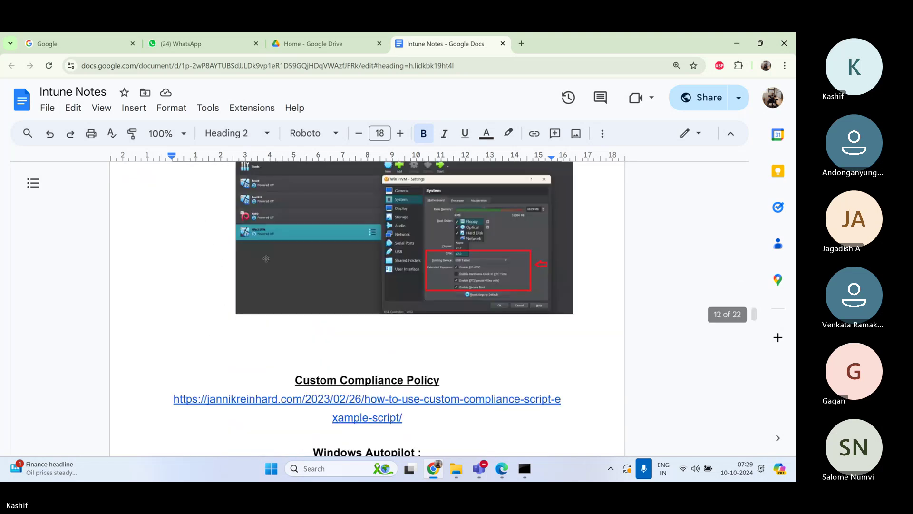
{"action": "scroll", "coordinate": [267, 273], "scroll_direction": "down", "scroll_amount": 10}
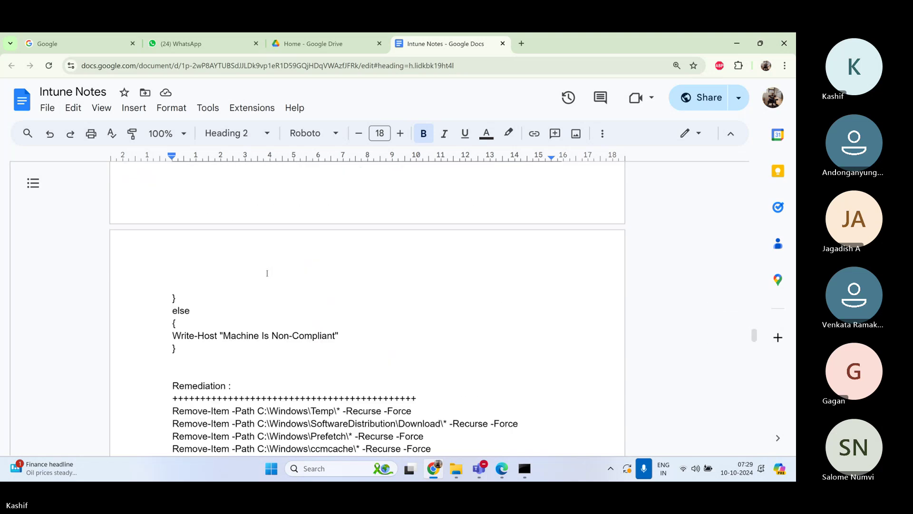
{"action": "scroll", "coordinate": [270, 277], "scroll_direction": "down", "scroll_amount": 10}
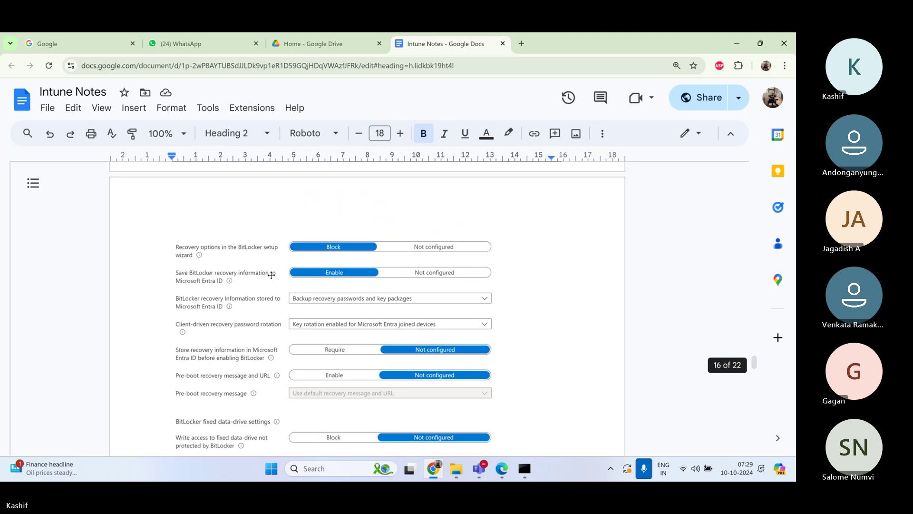
{"action": "scroll", "coordinate": [272, 273], "scroll_direction": "down", "scroll_amount": 10}
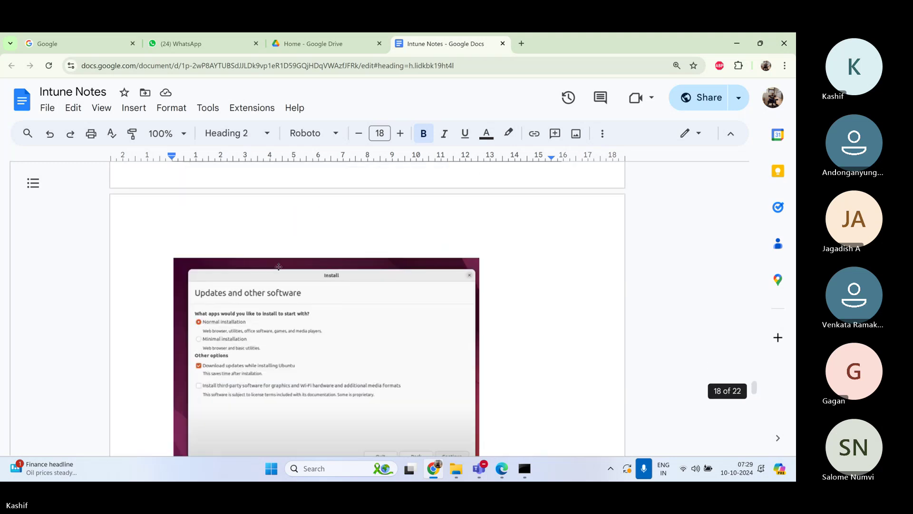
{"action": "scroll", "coordinate": [285, 271], "scroll_direction": "down", "scroll_amount": 10}
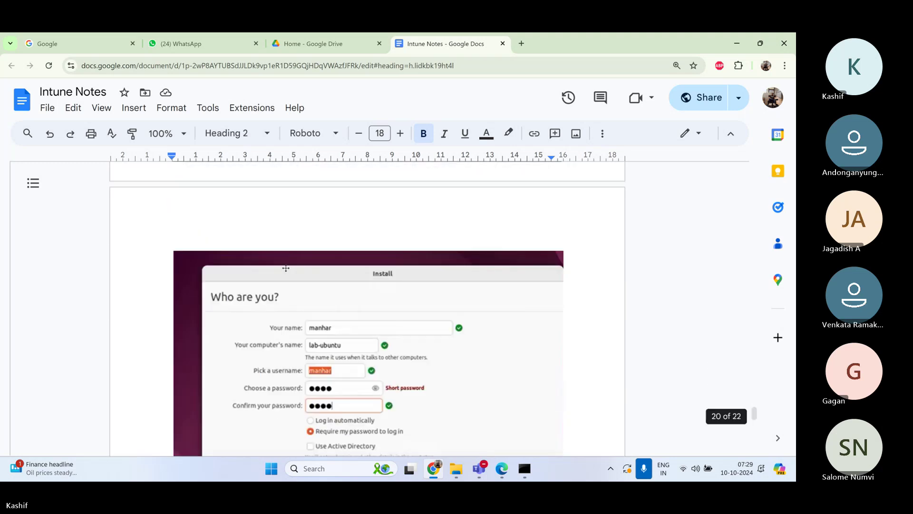
{"action": "scroll", "coordinate": [287, 268], "scroll_direction": "down", "scroll_amount": 10}
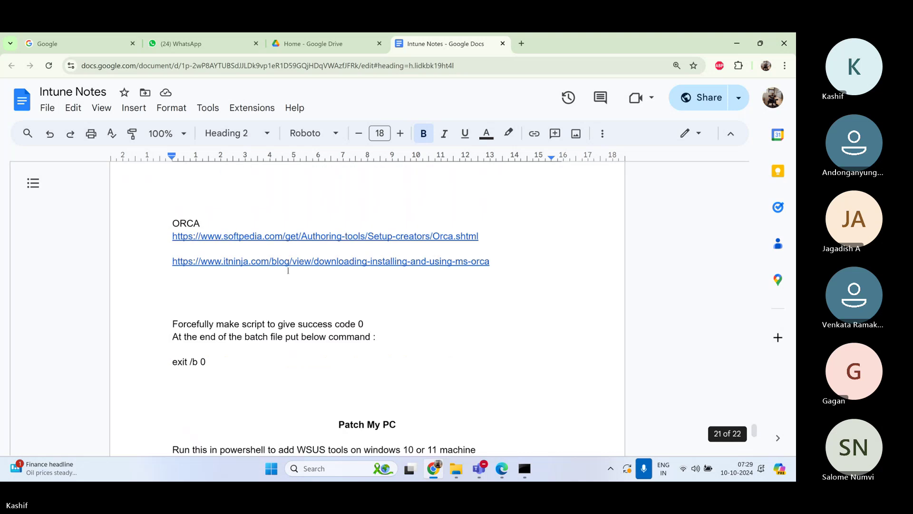
{"action": "scroll", "coordinate": [285, 264], "scroll_direction": "down", "scroll_amount": 1}
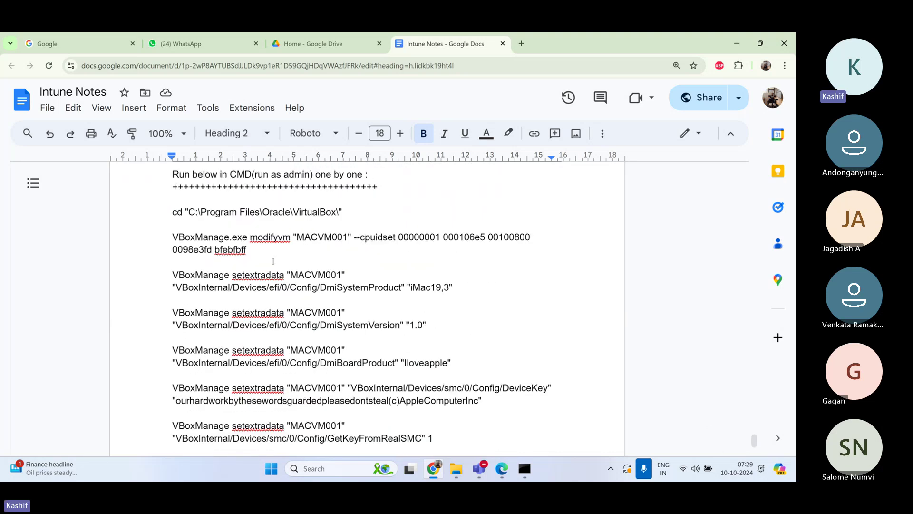
{"action": "scroll", "coordinate": [235, 241], "scroll_direction": "up", "scroll_amount": 2}
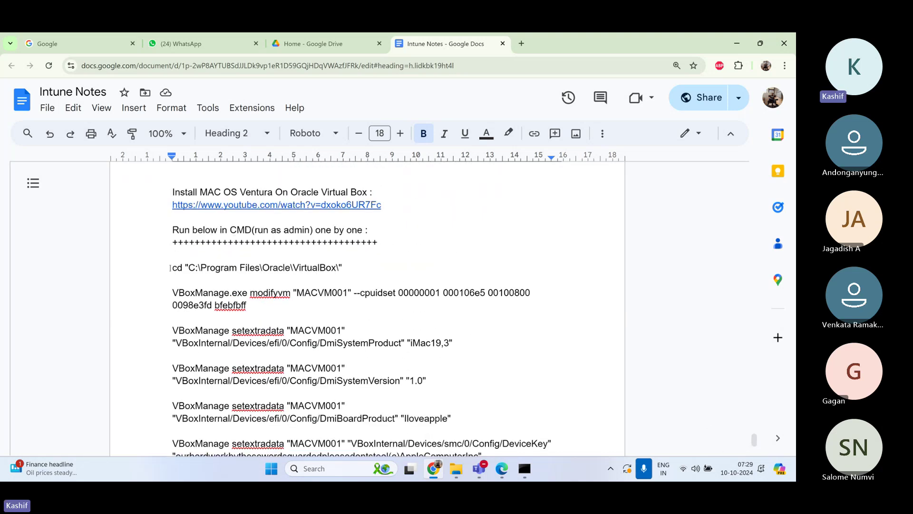
- Select the cd command line and check the MACVM001 name in the modifyvm command
{"action": "left_click_drag", "start_coordinate": [171, 268], "coordinate": [396, 270]}
{"action": "scroll", "coordinate": [209, 293], "scroll_direction": "down", "scroll_amount": 2}
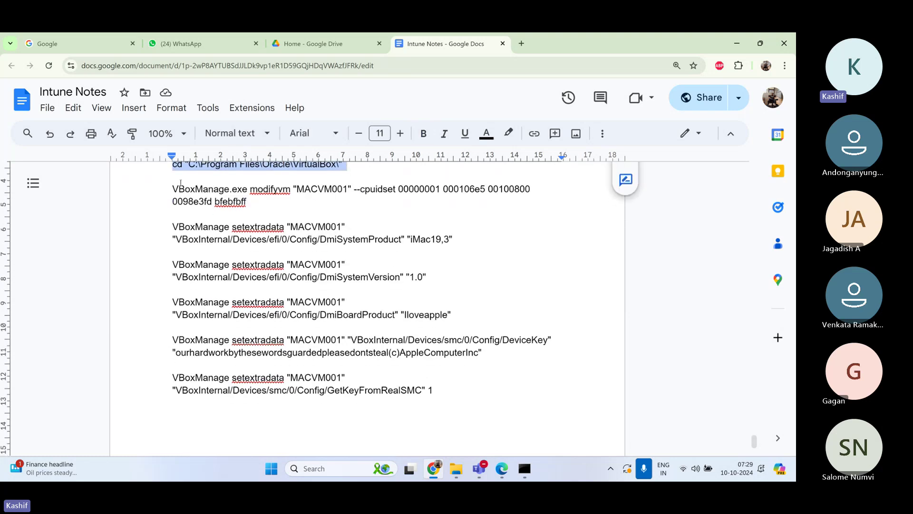
{"action": "left_click_drag", "start_coordinate": [178, 189], "coordinate": [445, 390]}
{"action": "left_click", "coordinate": [320, 277]}
{"action": "scroll", "coordinate": [320, 277], "scroll_direction": "up", "scroll_amount": 1}
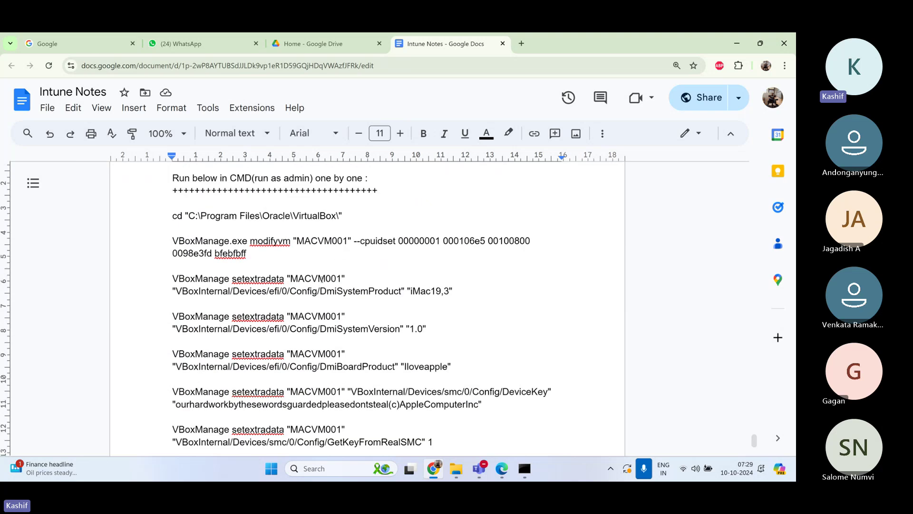
{"action": "double_click", "coordinate": [319, 240]}
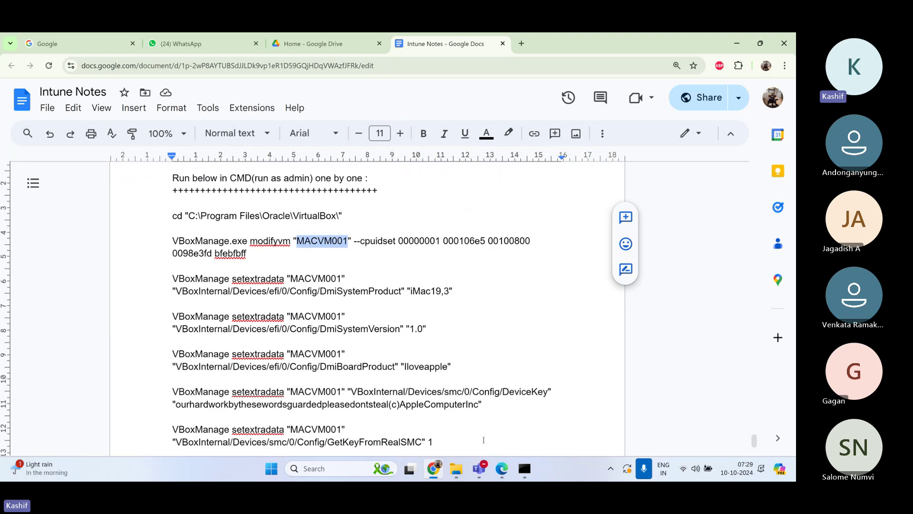
{"action": "left_click", "coordinate": [305, 241]}
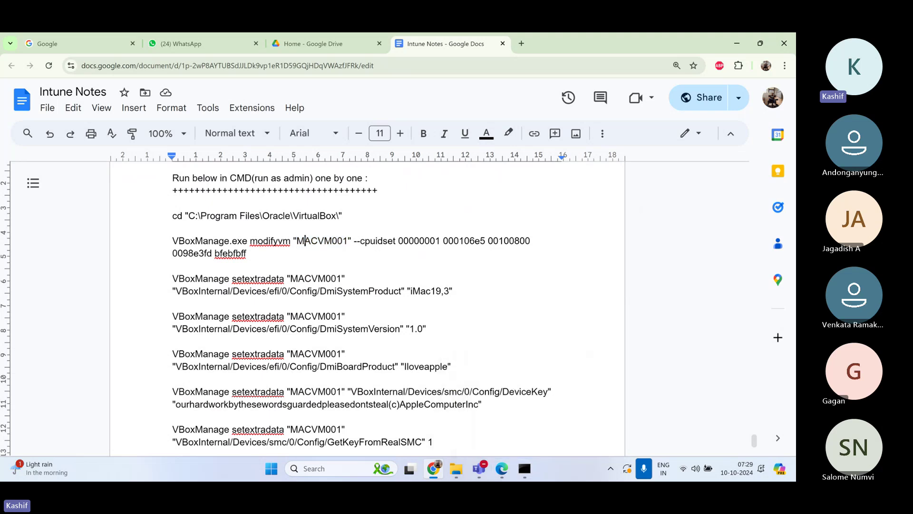
{"action": "double_click", "coordinate": [318, 244]}
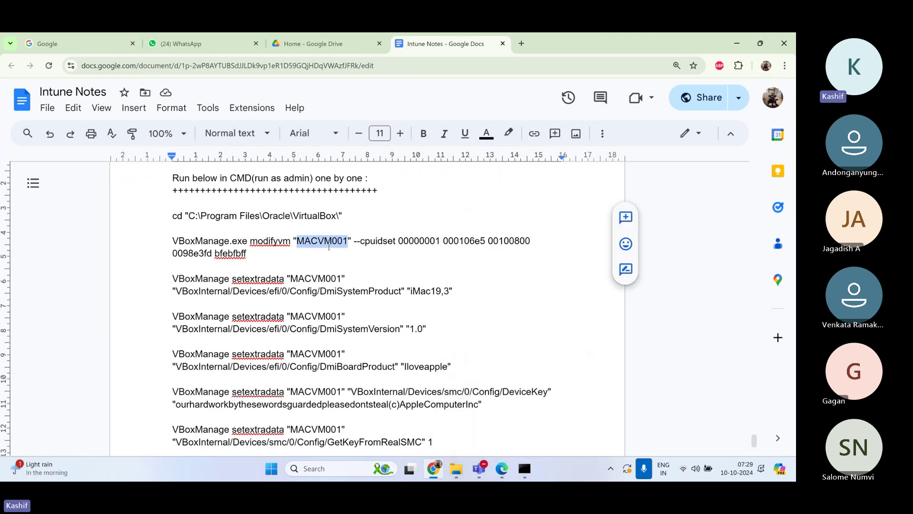
{"action": "left_click", "coordinate": [311, 240]}
{"action": "double_click", "coordinate": [312, 241]}
{"action": "left_click", "coordinate": [342, 241]}
{"action": "left_click_drag", "start_coordinate": [342, 241], "coordinate": [347, 241]}
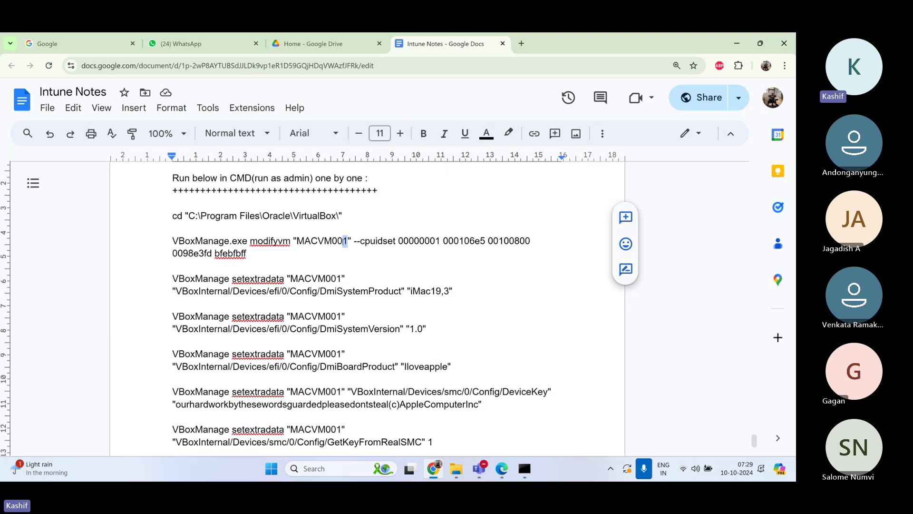
- Check MACVM001 in the remaining commands and select the whole block from cd to GetKeyFromRealSMC
{"action": "double_click", "coordinate": [329, 278]}
{"action": "double_click", "coordinate": [316, 316]}
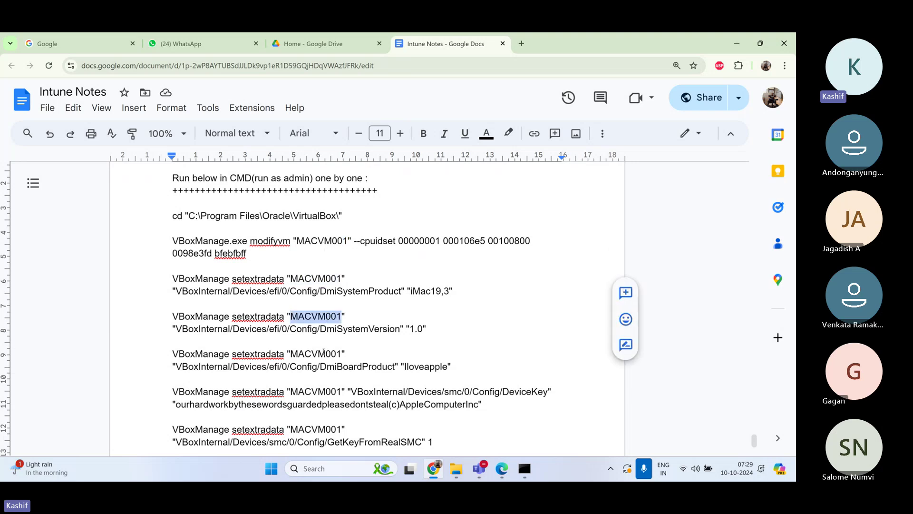
{"action": "double_click", "coordinate": [316, 353]}
{"action": "double_click", "coordinate": [318, 392]}
{"action": "scroll", "coordinate": [317, 391], "scroll_direction": "down", "scroll_amount": 1}
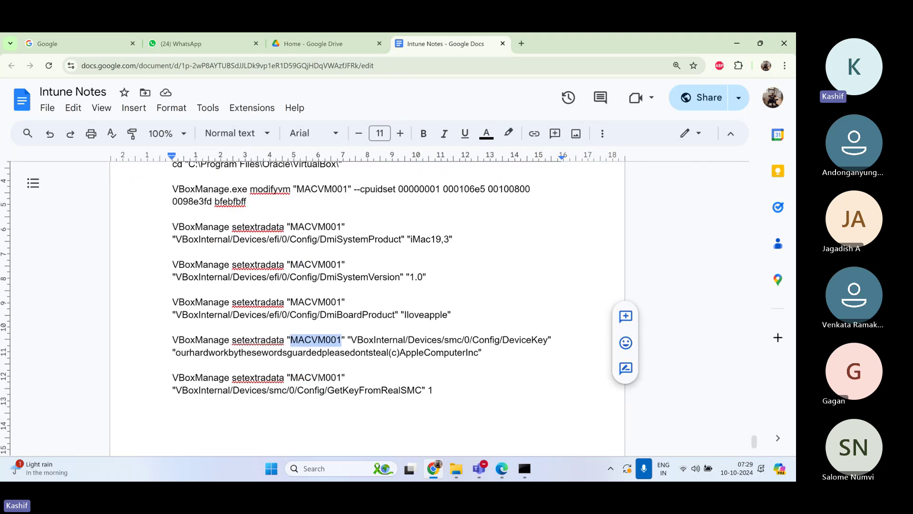
{"action": "double_click", "coordinate": [317, 377]}
{"action": "scroll", "coordinate": [318, 377], "scroll_direction": "up", "scroll_amount": 1}
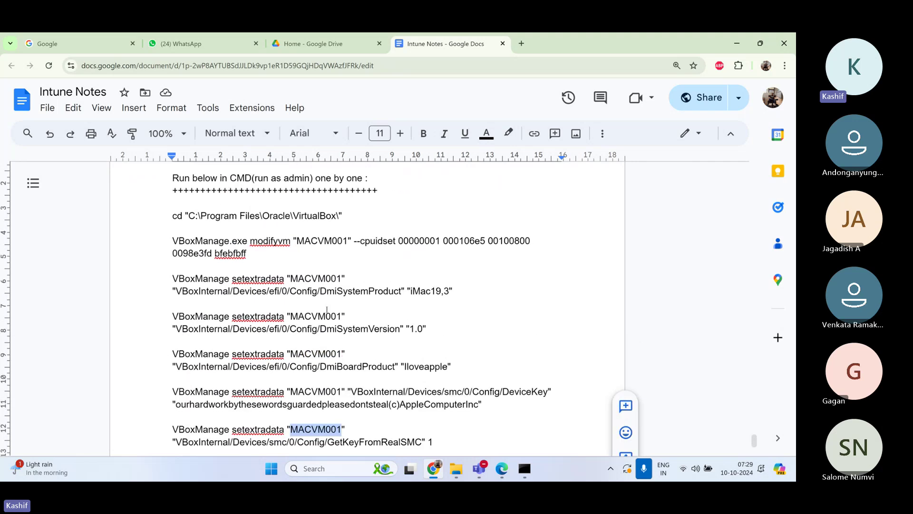
{"action": "scroll", "coordinate": [438, 391], "scroll_direction": "down", "scroll_amount": 1}
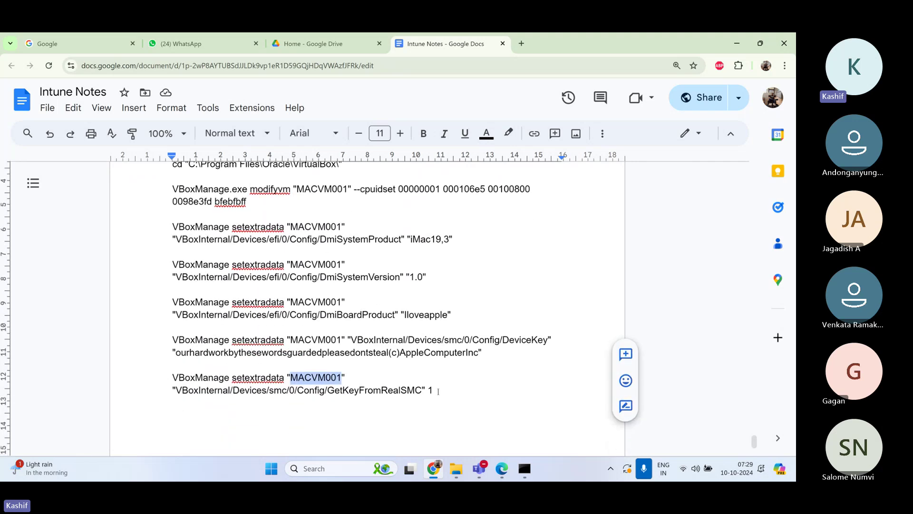
{"action": "left_click_drag", "start_coordinate": [438, 391], "coordinate": [170, 212]}
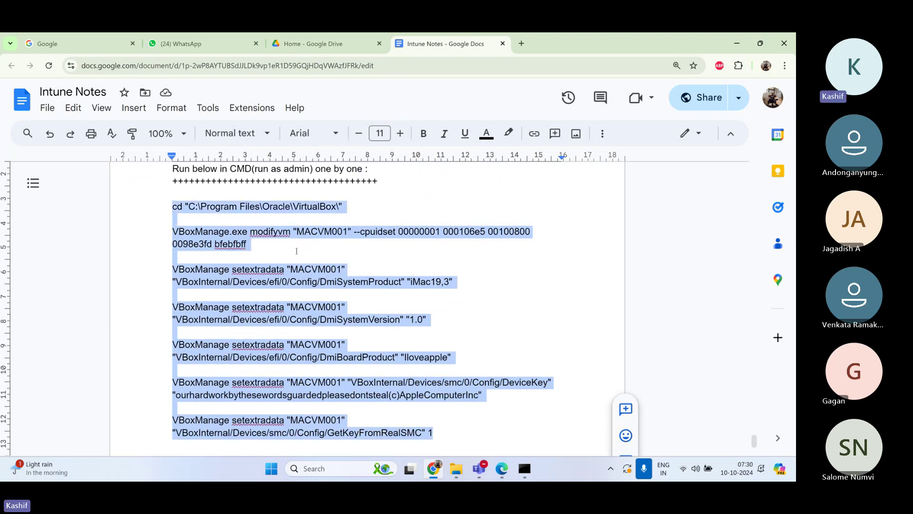
- Paste and run the seven MACVM001 VBoxManage commands in the admin Command Prompt, then close it
{"action": "left_click", "coordinate": [525, 468]}
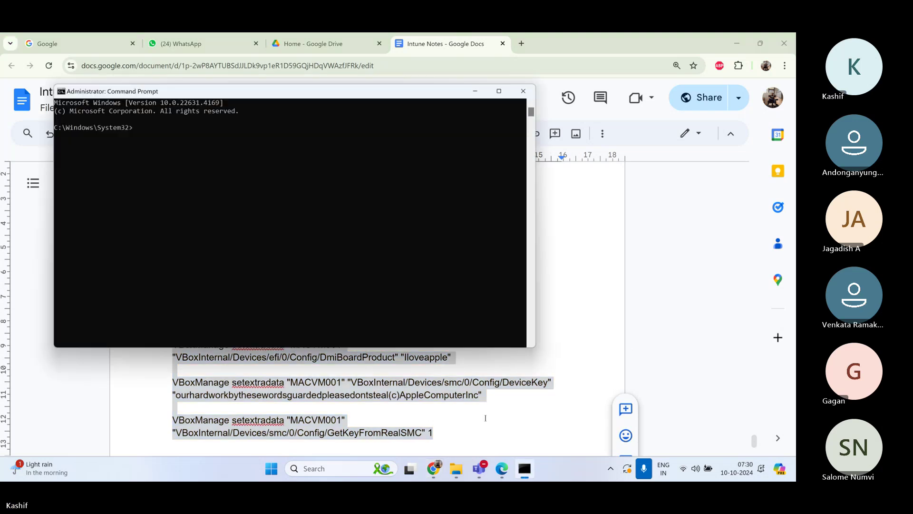
{"action": "right_click", "coordinate": [209, 151]}
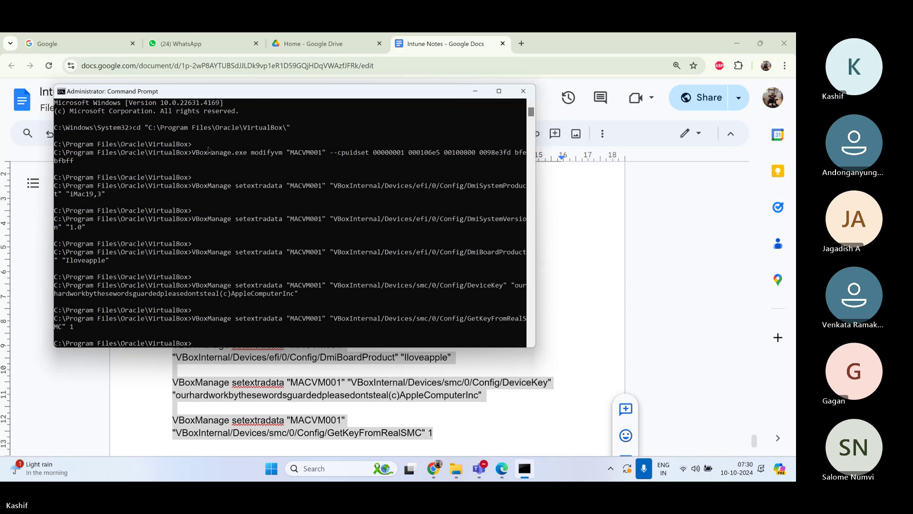
{"action": "scroll", "coordinate": [236, 210], "scroll_direction": "down", "scroll_amount": 2}
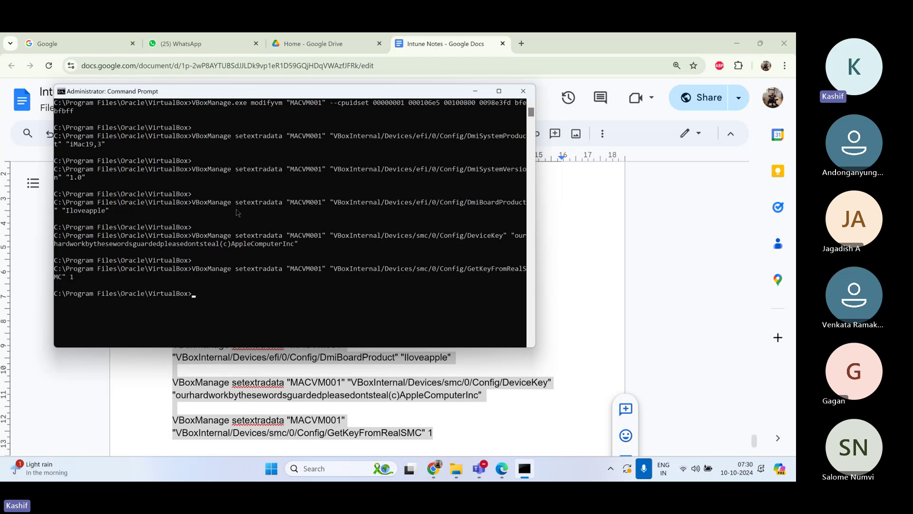
{"action": "left_click", "coordinate": [523, 91]}
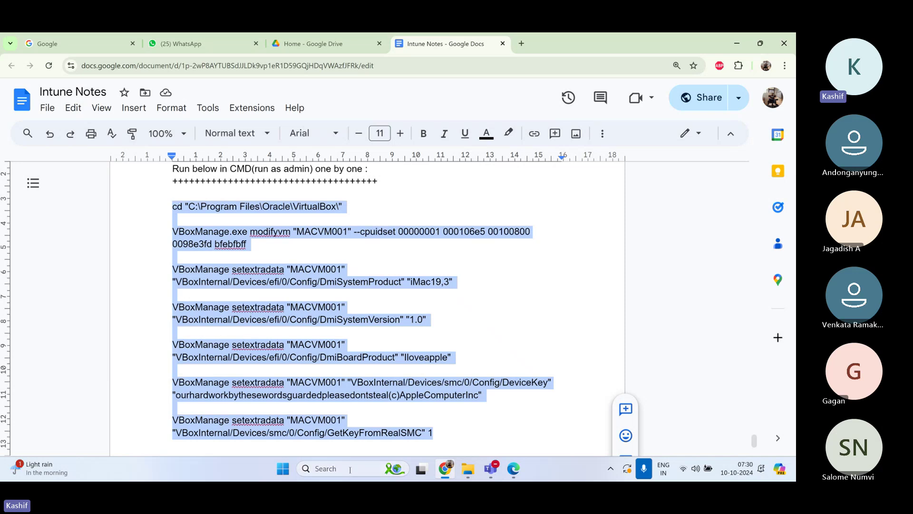
- Launch VirtualBox via an 'orac' search, start MACVM001, and maximize its window
{"action": "left_click", "coordinate": [347, 471]}
{"action": "type", "text": "o"}
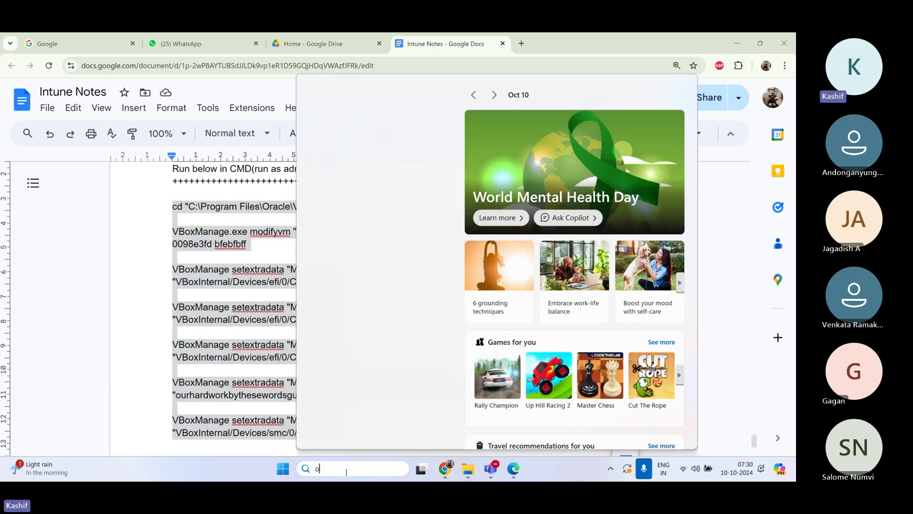
{"action": "type", "text": "rac"}
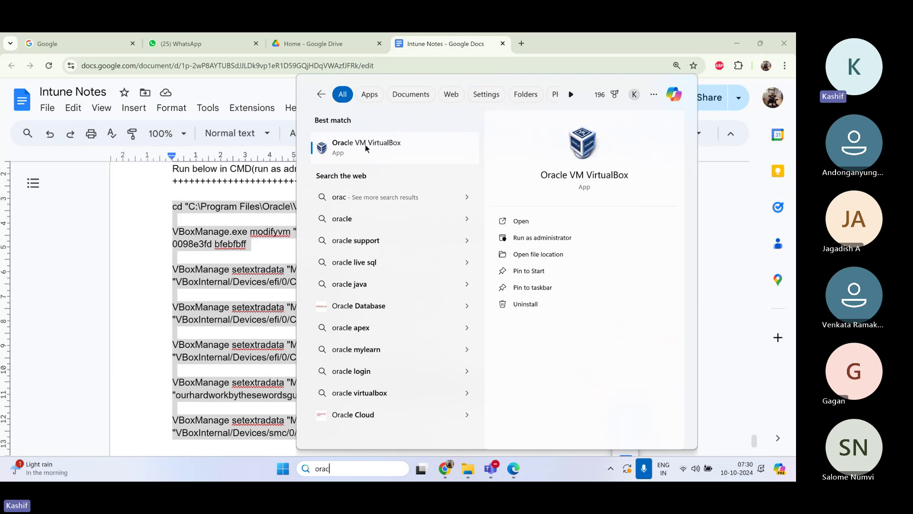
{"action": "left_click", "coordinate": [368, 149]}
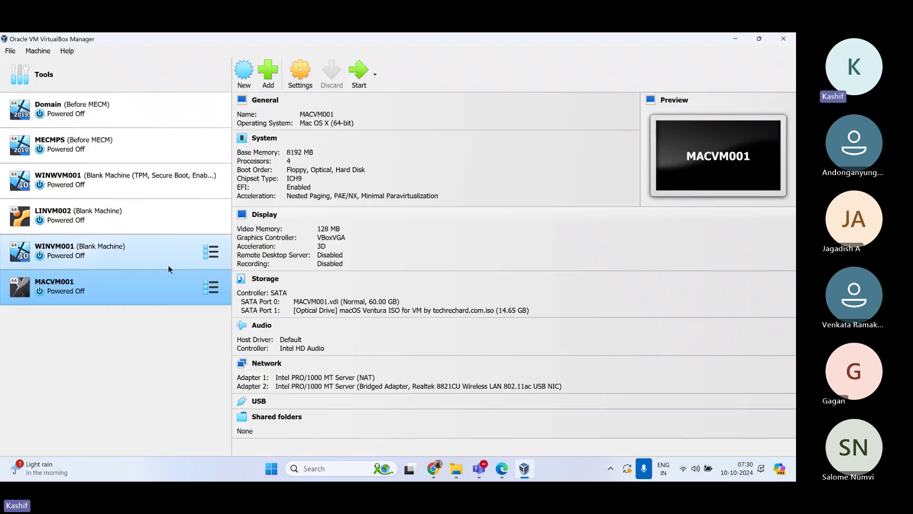
{"action": "left_click", "coordinate": [359, 85]}
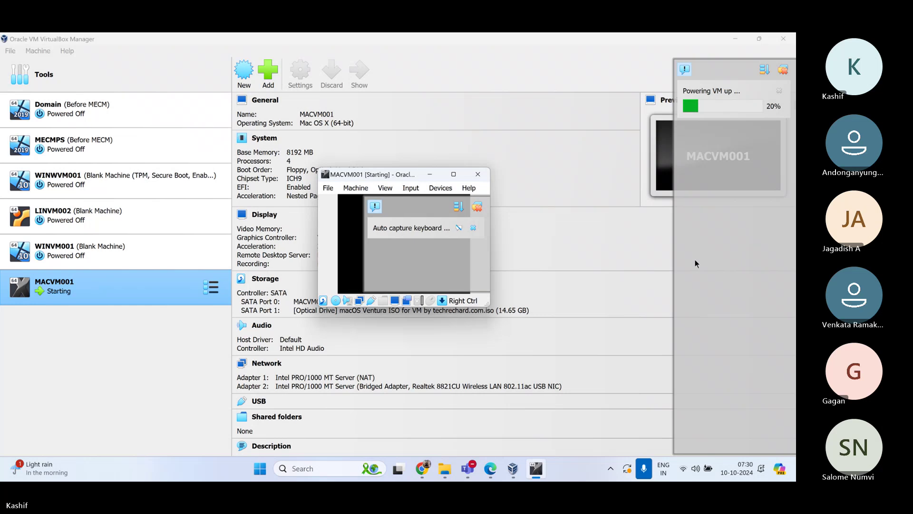
{"action": "left_click", "coordinate": [453, 174]}
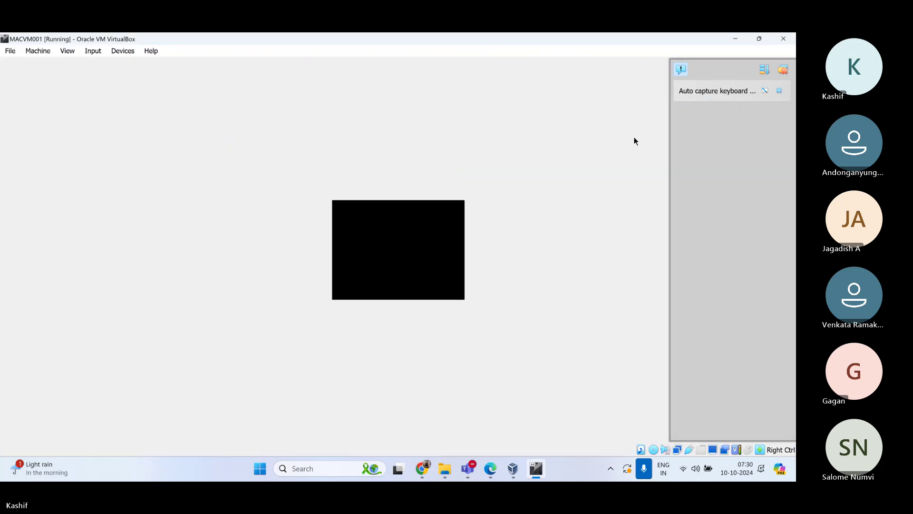
{"action": "left_click", "coordinate": [779, 90]}
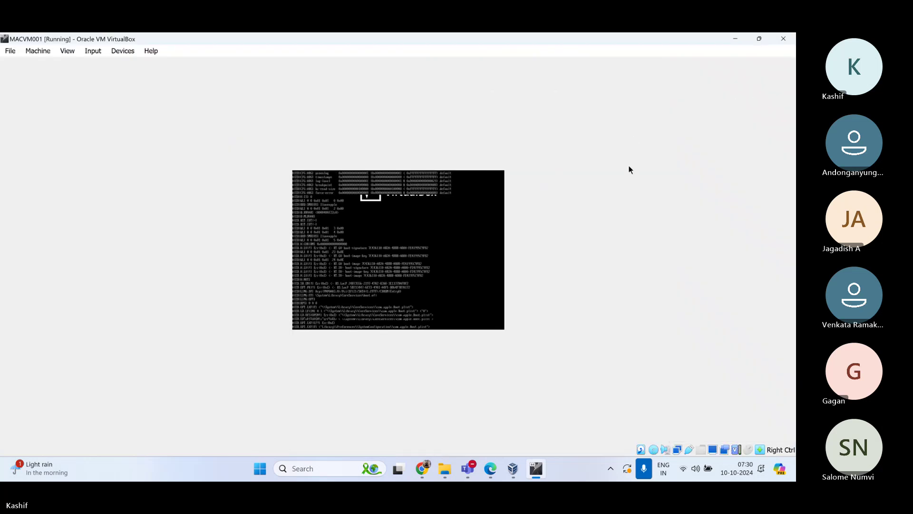
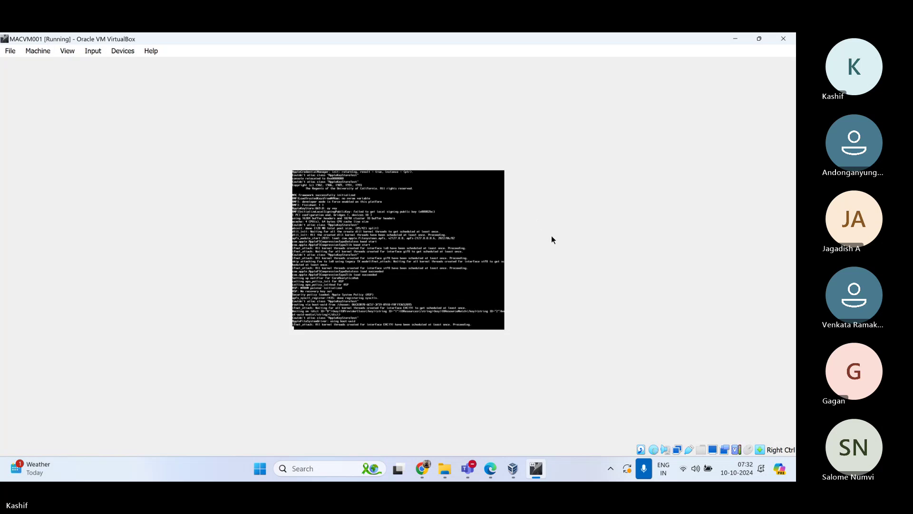
- Switch briefly to the Intune Notes document and back to the running MACVM001 virtual machine
{"action": "left_click", "coordinate": [421, 478]}
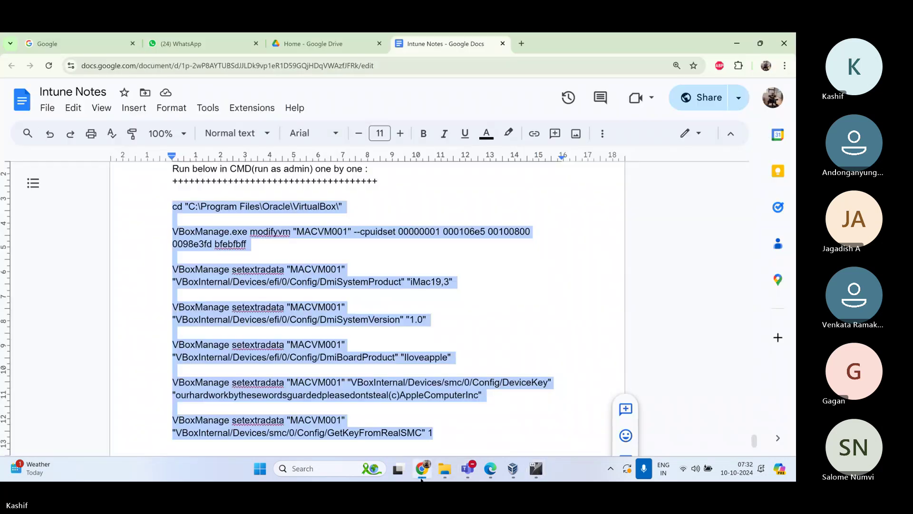
{"action": "left_click", "coordinate": [421, 478]}
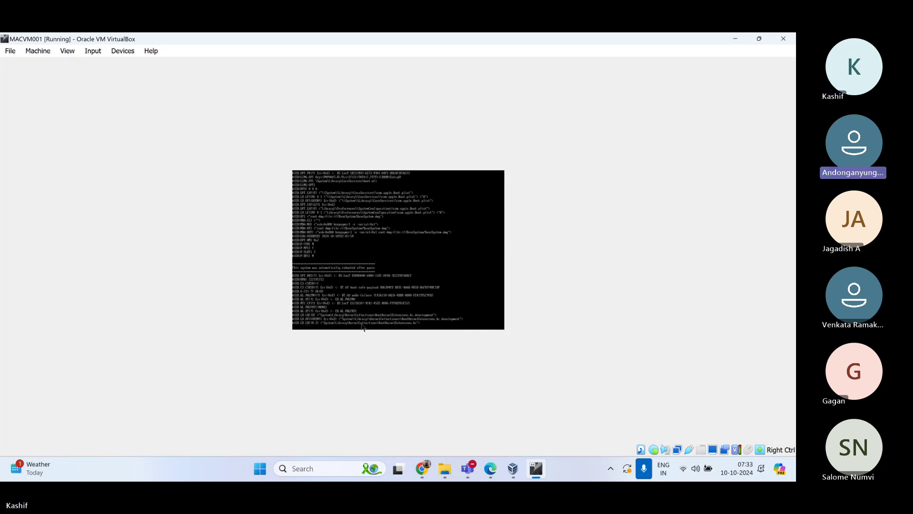
- Power off the MACVM001 virtual machine and bring the Intune Notes document back to the front
{"action": "left_click", "coordinate": [781, 42]}
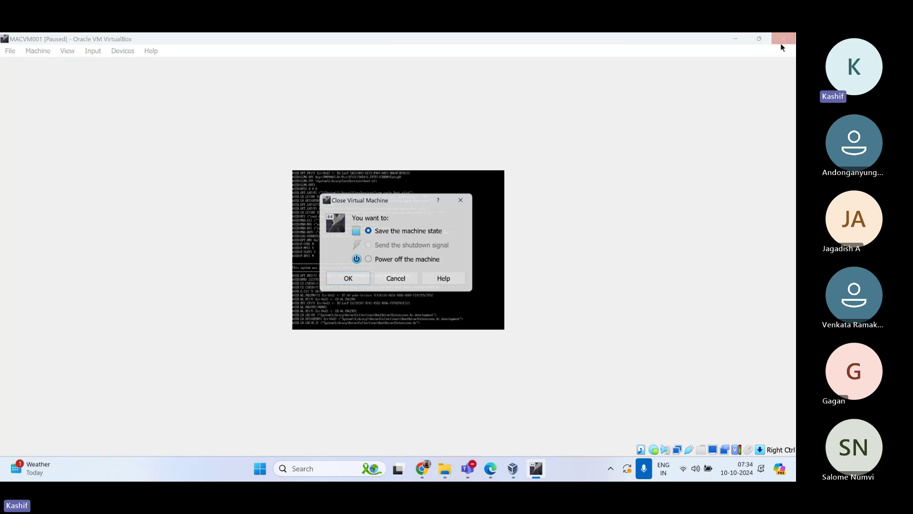
{"action": "left_click", "coordinate": [369, 260]}
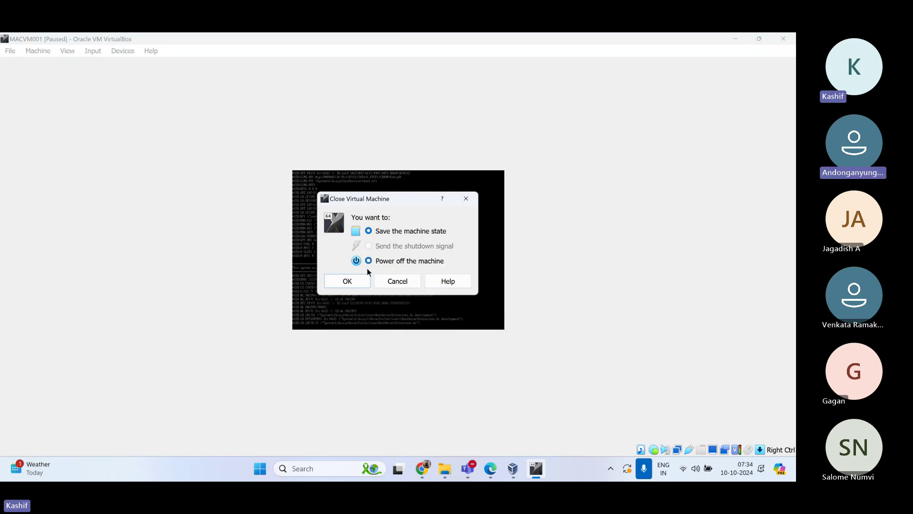
{"action": "left_click", "coordinate": [348, 282]}
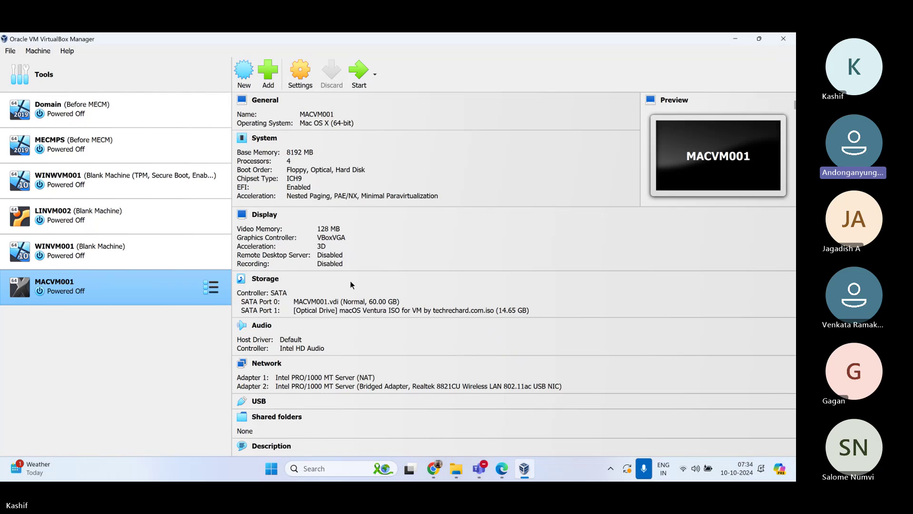
{"action": "left_click", "coordinate": [434, 467]}
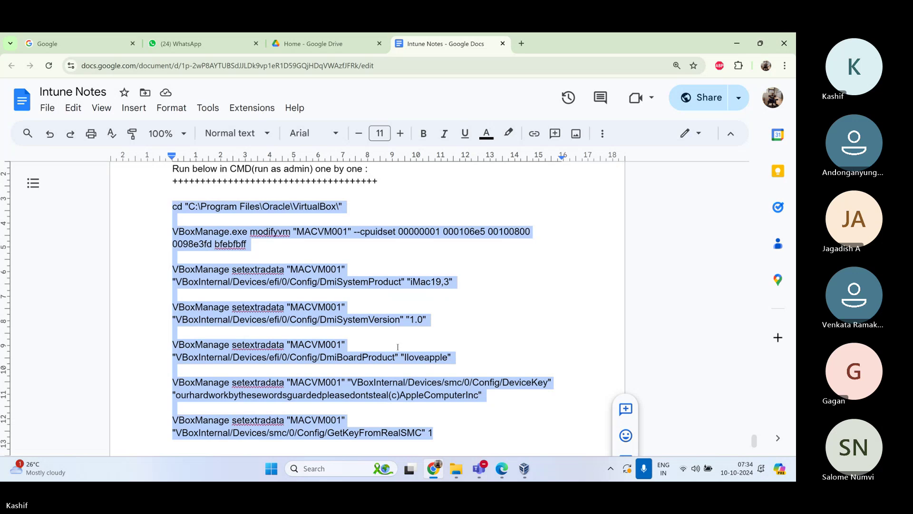
{"action": "scroll", "coordinate": [398, 347], "scroll_direction": "down", "scroll_amount": 1}
{"action": "scroll", "coordinate": [398, 342], "scroll_direction": "up", "scroll_amount": 1}
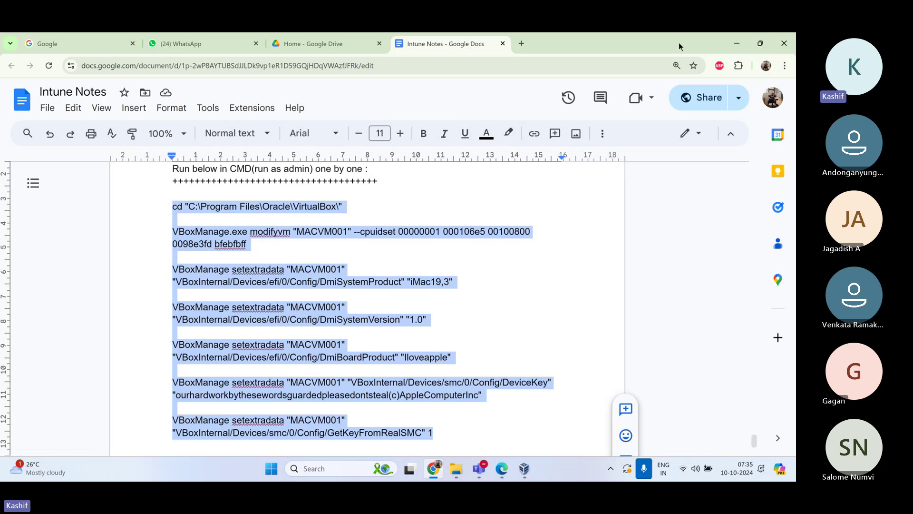
- Open a new maximized Chrome tab and search for 'md101'
{"action": "left_click", "coordinate": [760, 44]}
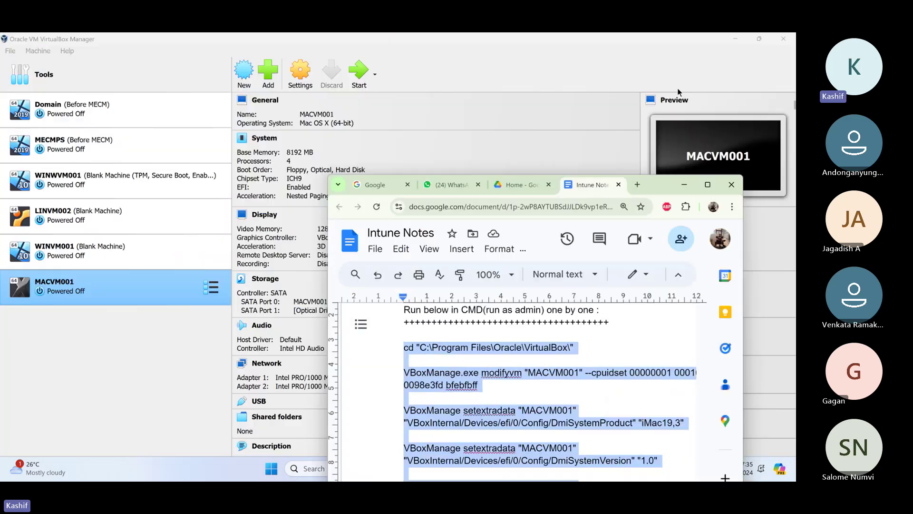
{"action": "left_click", "coordinate": [637, 184]}
{"action": "left_click", "coordinate": [707, 185]}
{"action": "left_click", "coordinate": [316, 66]}
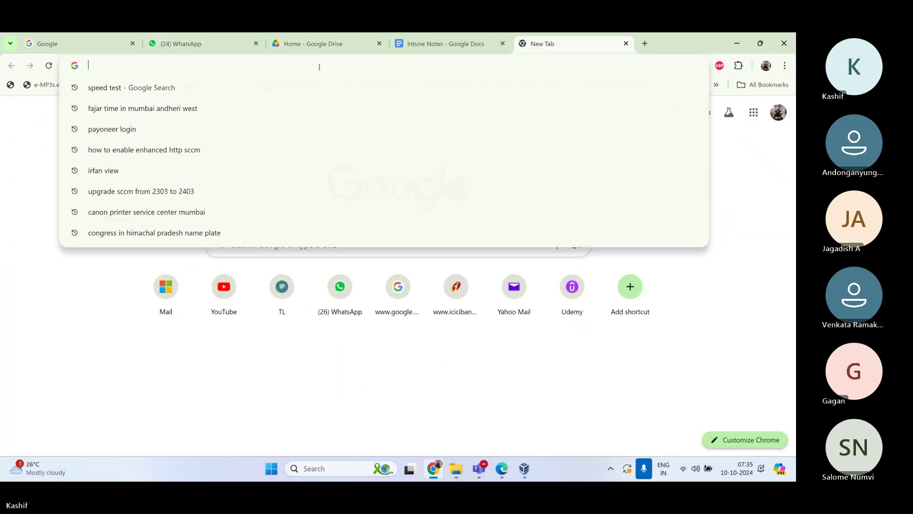
{"action": "type", "text": "md101"}
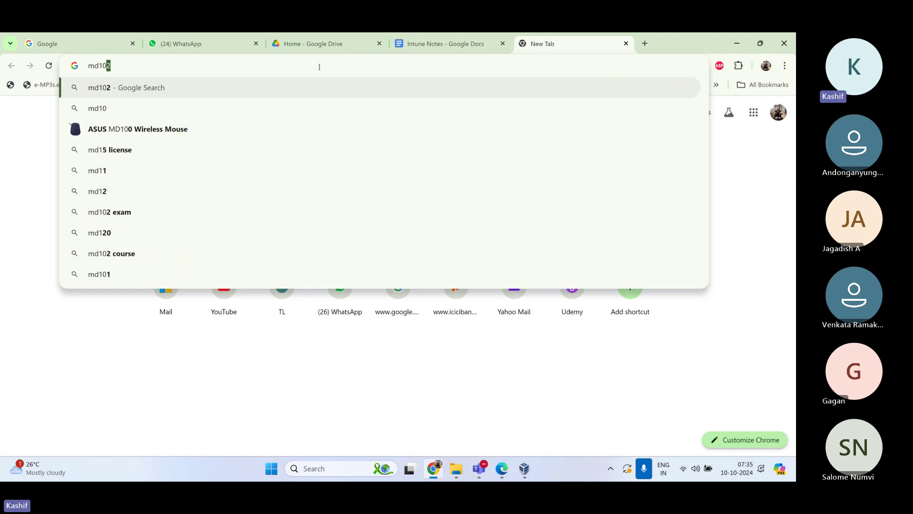
{"action": "key", "text": "Return"}
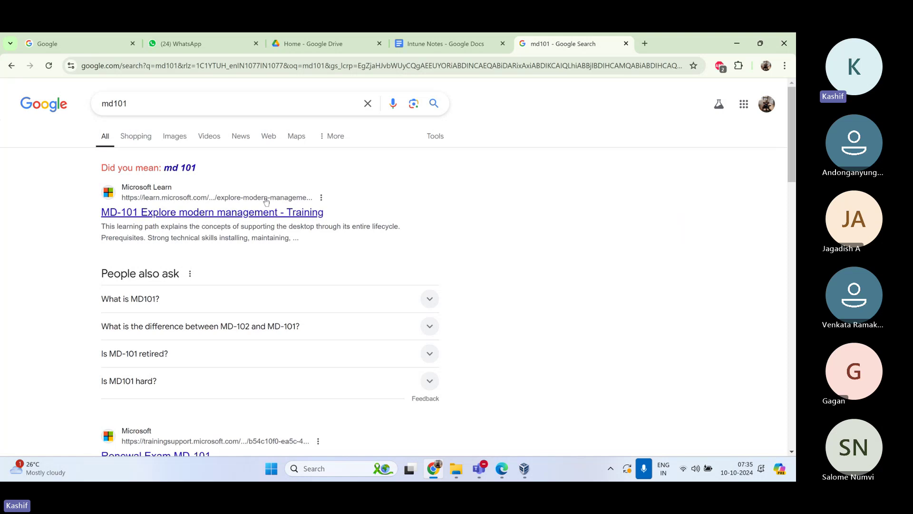
- Open the MD-101 Explore modern management learning path and review its three modules
{"action": "left_click", "coordinate": [159, 214]}
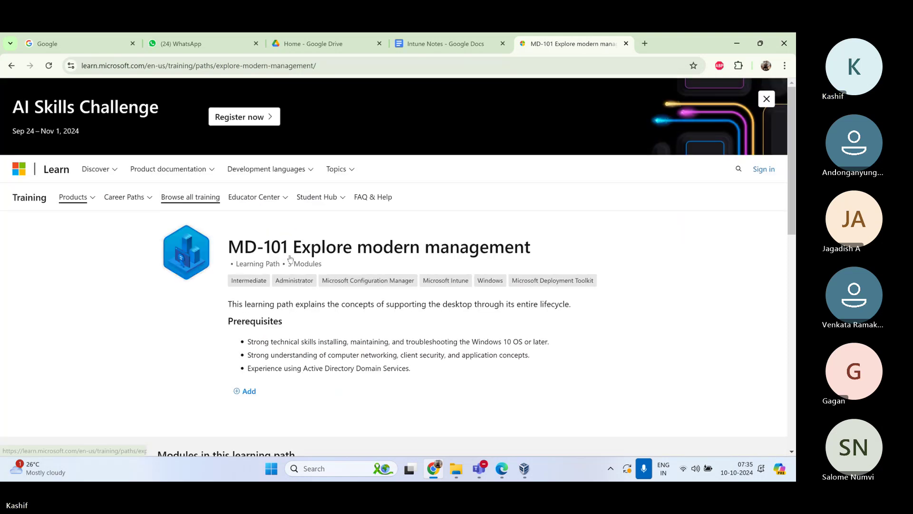
{"action": "scroll", "coordinate": [328, 254], "scroll_direction": "down", "scroll_amount": 3}
{"action": "scroll", "coordinate": [328, 253], "scroll_direction": "up", "scroll_amount": 2}
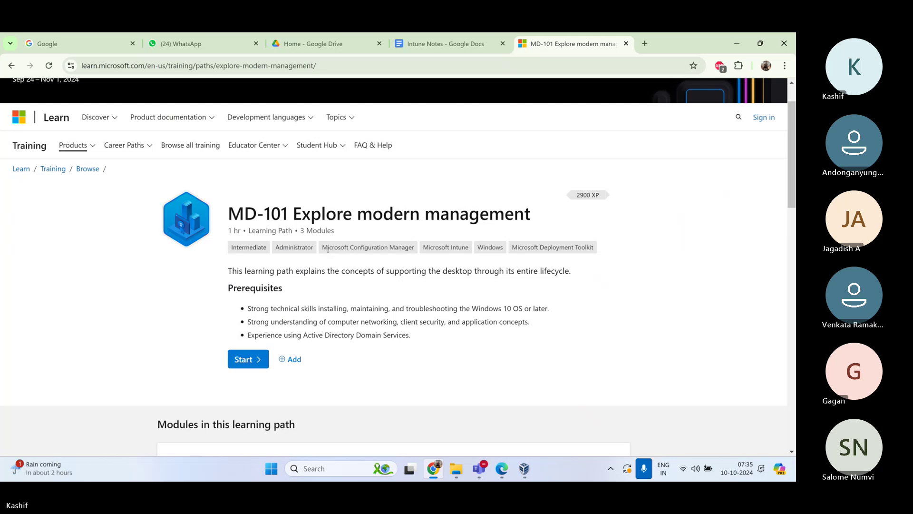
{"action": "left_click_drag", "start_coordinate": [264, 214], "coordinate": [532, 212]}
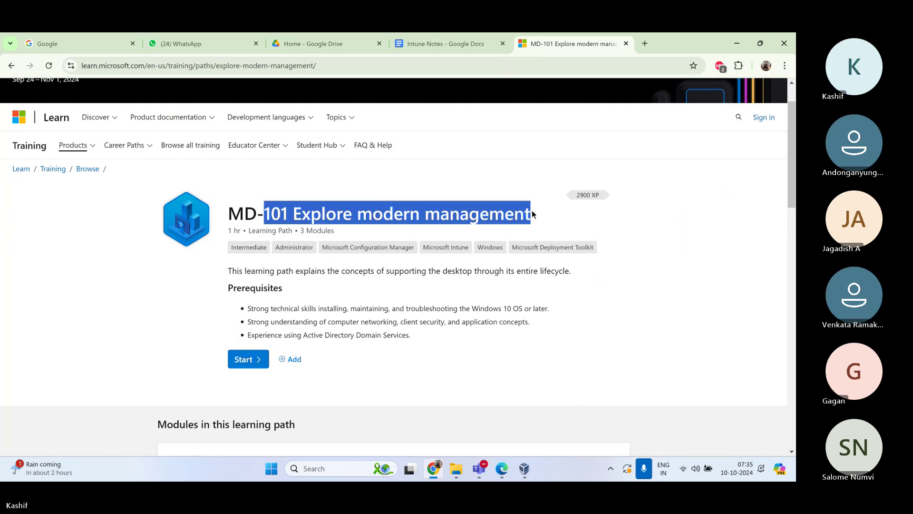
{"action": "scroll", "coordinate": [471, 230], "scroll_direction": "down", "scroll_amount": 6}
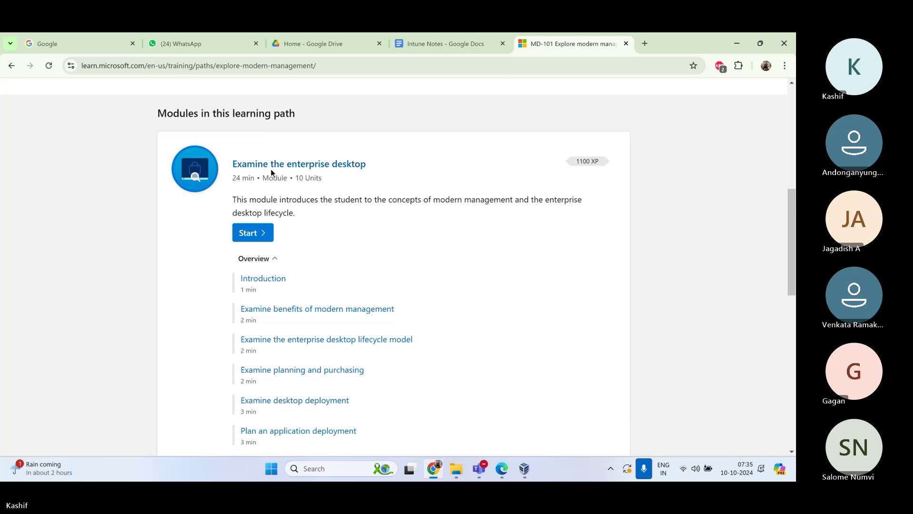
{"action": "scroll", "coordinate": [333, 167], "scroll_direction": "down", "scroll_amount": 10}
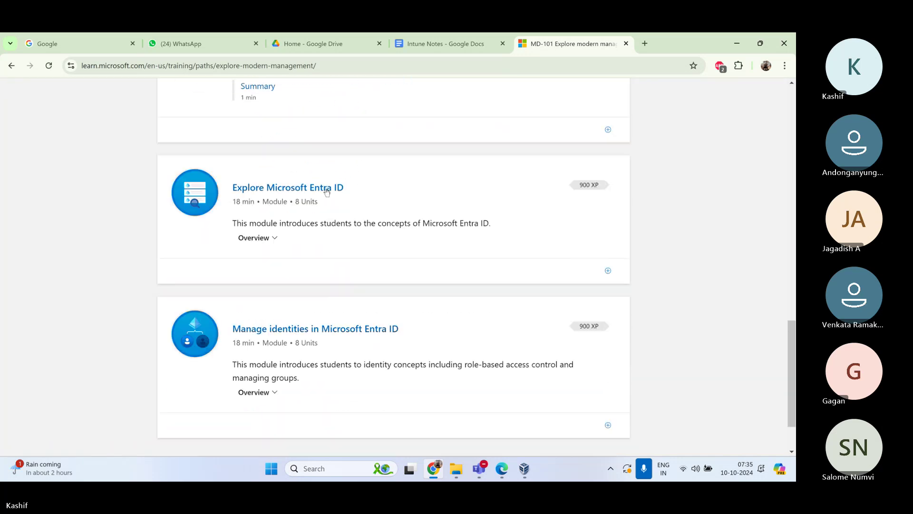
{"action": "scroll", "coordinate": [326, 193], "scroll_direction": "down", "scroll_amount": 2}
{"action": "scroll", "coordinate": [325, 196], "scroll_direction": "up", "scroll_amount": 10}
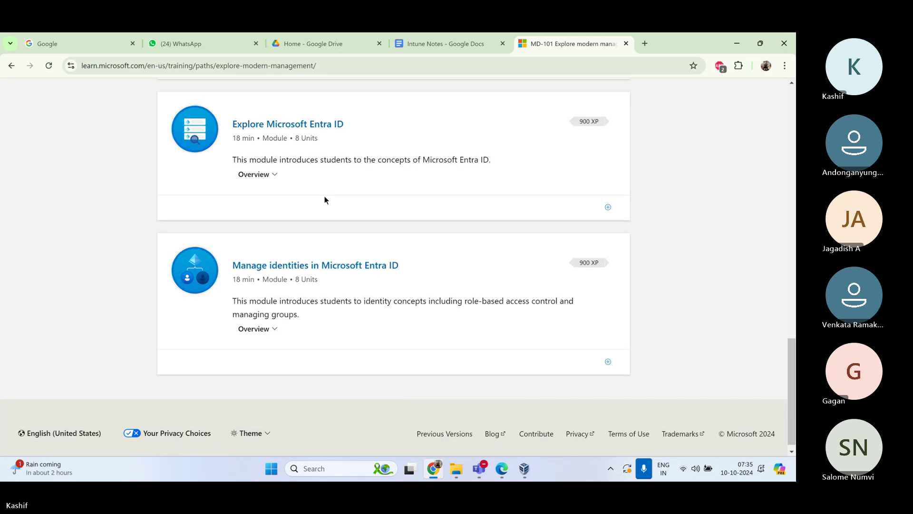
{"action": "scroll", "coordinate": [240, 172], "scroll_direction": "up", "scroll_amount": 5}
{"action": "scroll", "coordinate": [240, 172], "scroll_direction": "up", "scroll_amount": 4}
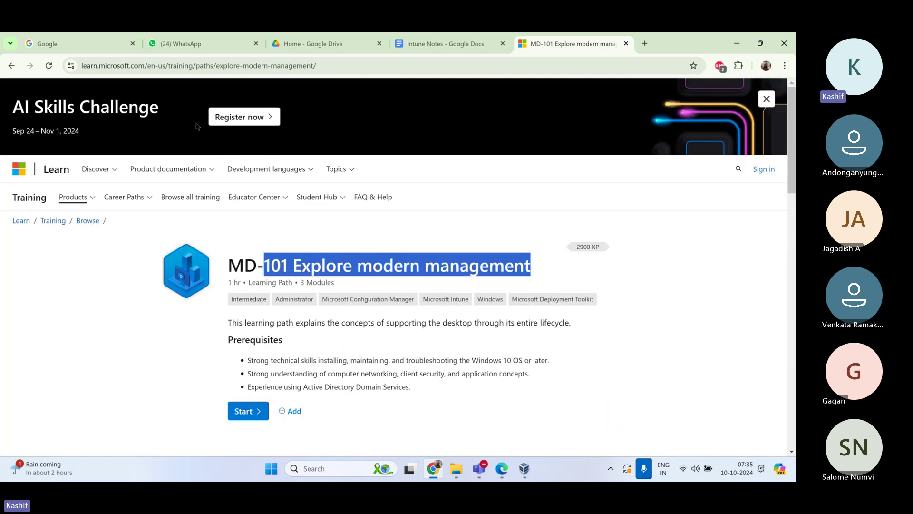
- Search Google for 'md101 exam' and scroll through the results, including the MD-101 retirement notice
{"action": "left_click", "coordinate": [171, 68]}
{"action": "type", "text": "m"}
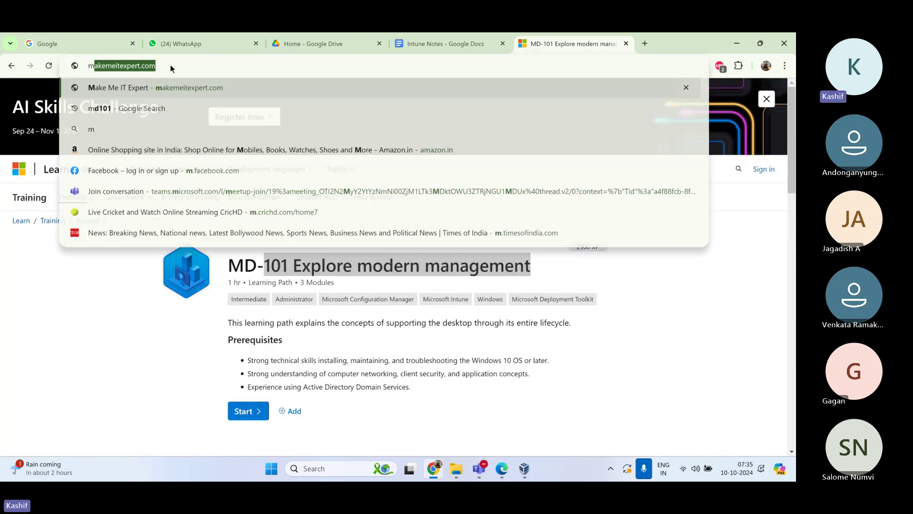
{"action": "type", "text": "d101"}
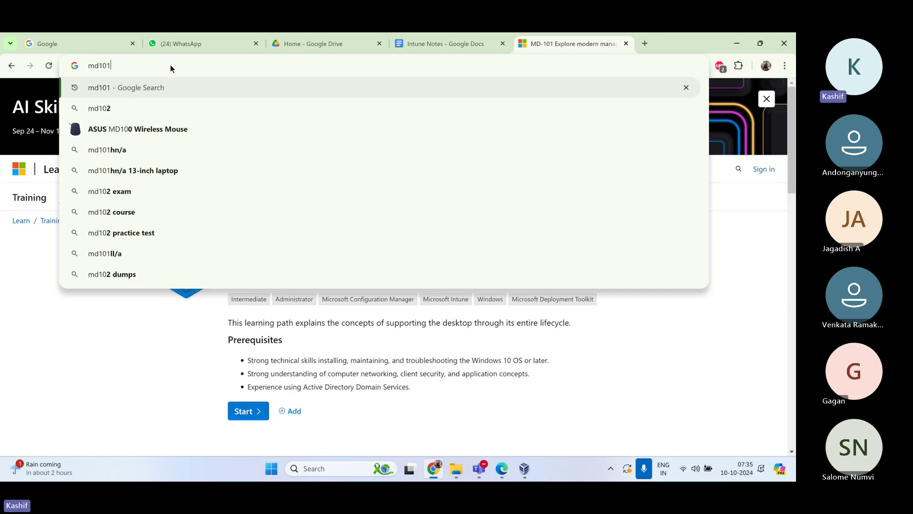
{"action": "type", "text": " exam"}
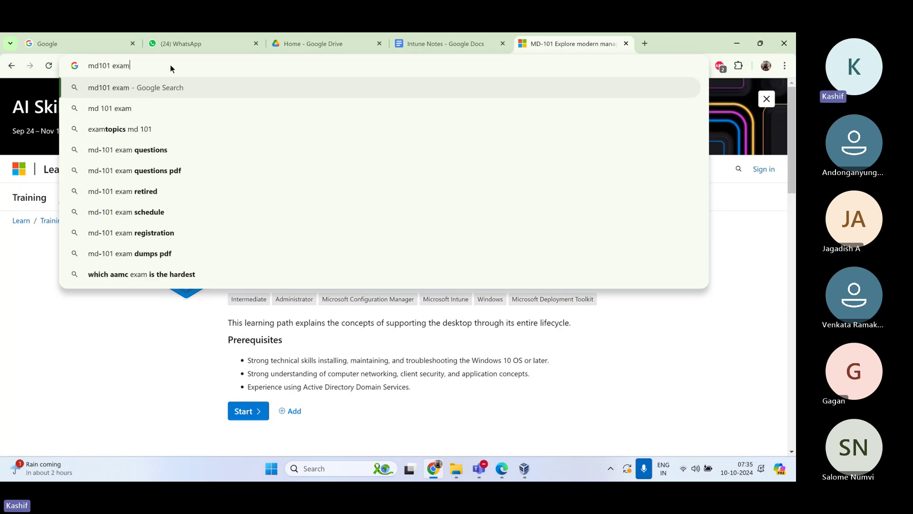
{"action": "key", "text": "Return"}
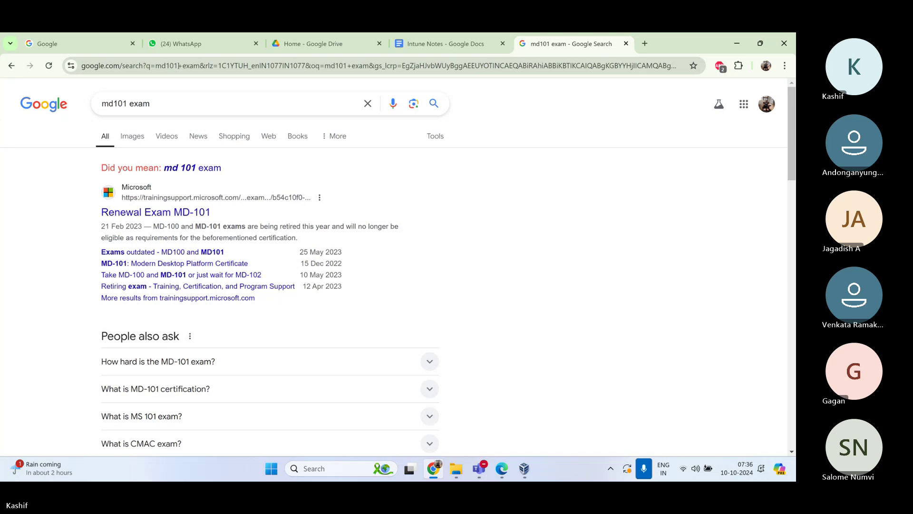
{"action": "scroll", "coordinate": [200, 119], "scroll_direction": "down", "scroll_amount": 5}
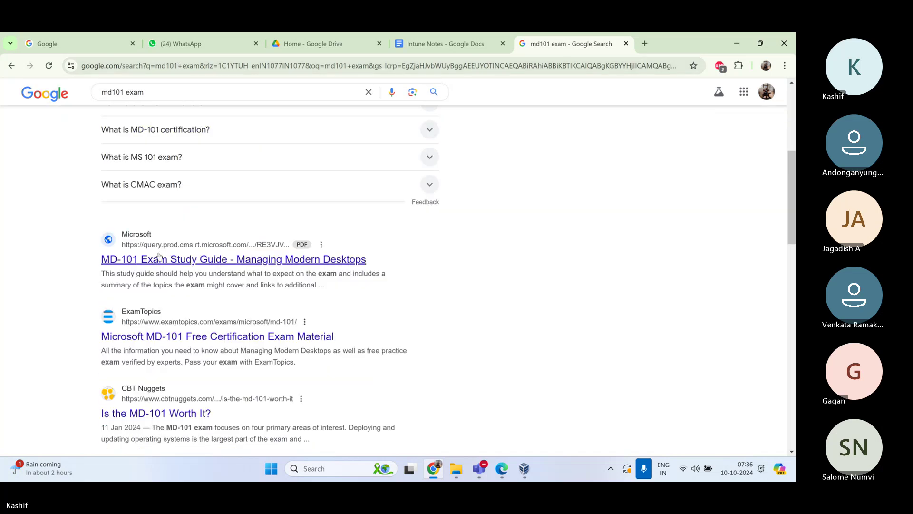
{"action": "scroll", "coordinate": [158, 257], "scroll_direction": "down", "scroll_amount": 1}
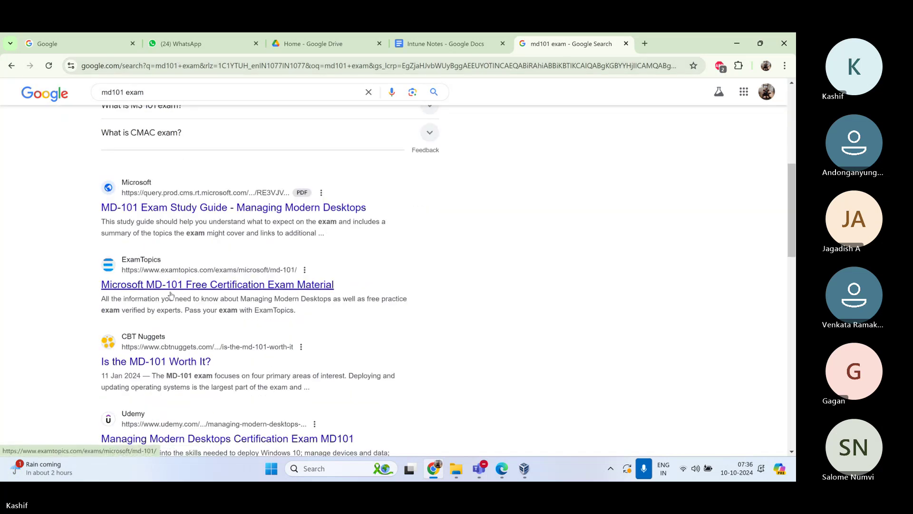
{"action": "scroll", "coordinate": [180, 288], "scroll_direction": "down", "scroll_amount": 3}
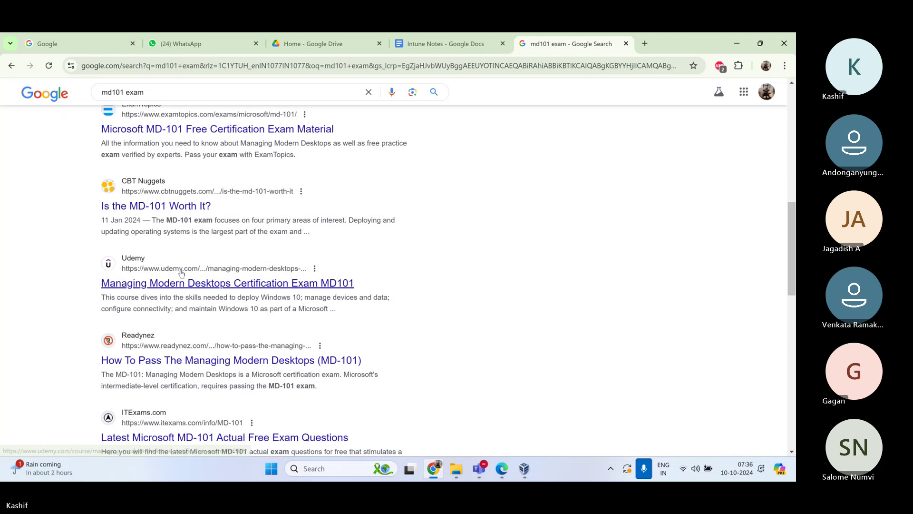
{"action": "scroll", "coordinate": [180, 274], "scroll_direction": "down", "scroll_amount": 2}
{"action": "scroll", "coordinate": [181, 276], "scroll_direction": "down", "scroll_amount": 2}
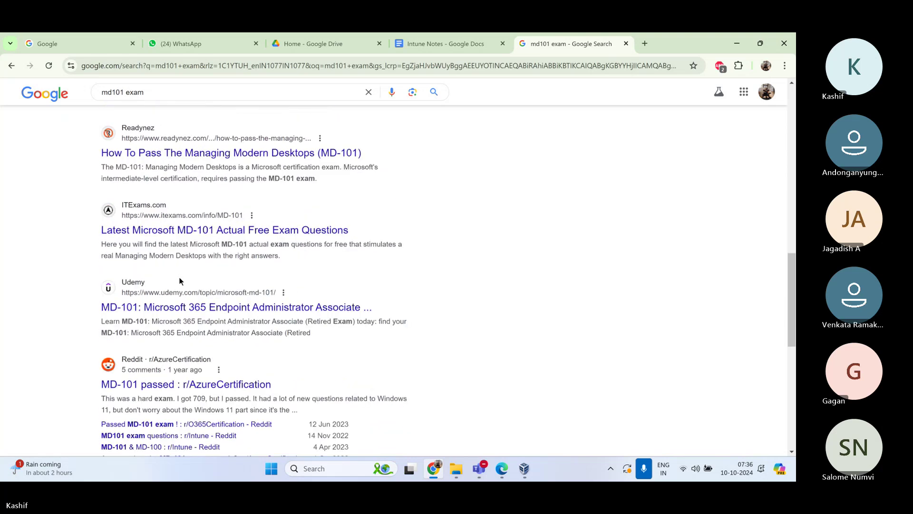
{"action": "scroll", "coordinate": [180, 278], "scroll_direction": "down", "scroll_amount": 2}
{"action": "scroll", "coordinate": [180, 284], "scroll_direction": "down", "scroll_amount": 5}
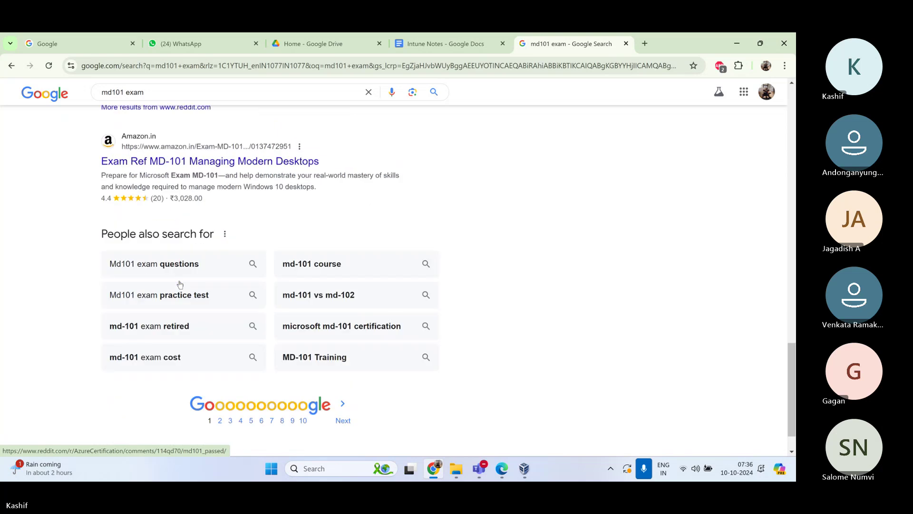
{"action": "scroll", "coordinate": [180, 284], "scroll_direction": "up", "scroll_amount": 15}
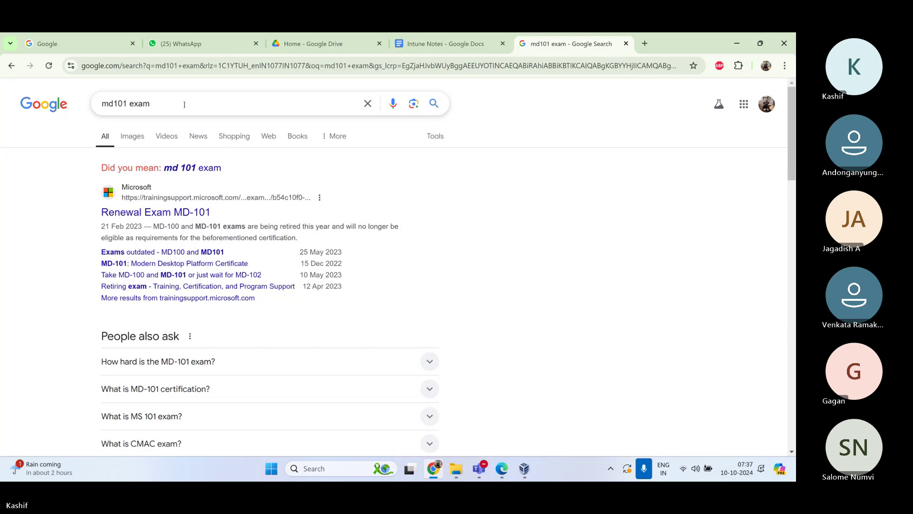
- Change the query to 'md102 exam' and open the Endpoint Administrator Associate certification result
{"action": "left_click", "coordinate": [123, 103]}
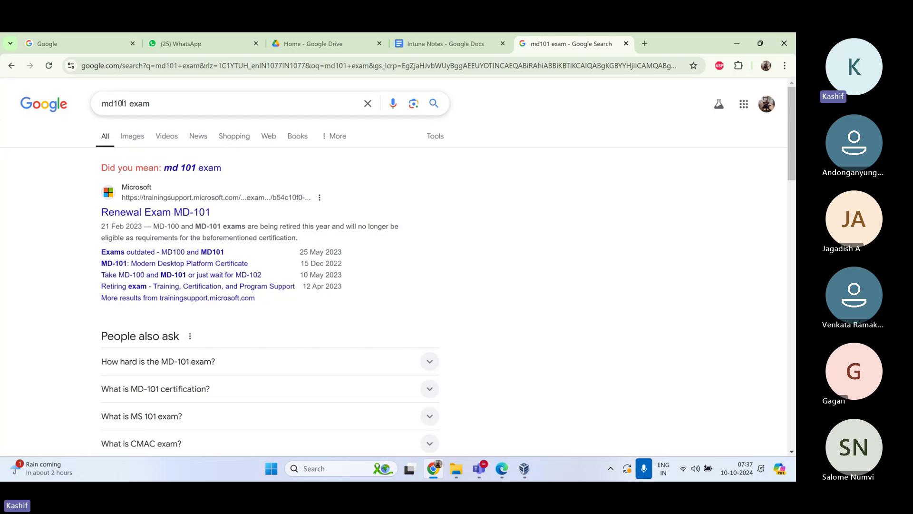
{"action": "key", "text": "shift+Right"}
{"action": "type", "text": "2"}
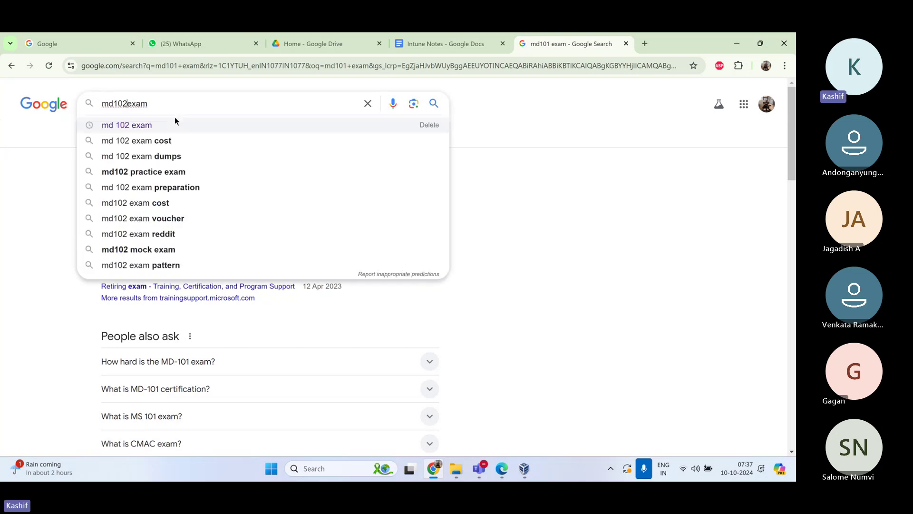
{"action": "key", "text": "Return"}
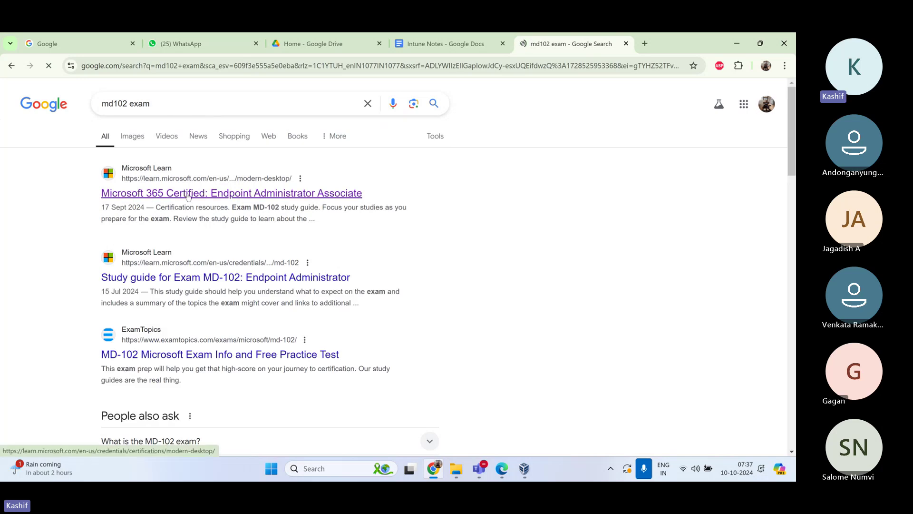
{"action": "left_click", "coordinate": [219, 198]}
- Scroll the Endpoint Administrator Associate page past Training in this course to Practice for the exam
{"action": "scroll", "coordinate": [290, 236], "scroll_direction": "down", "scroll_amount": 5}
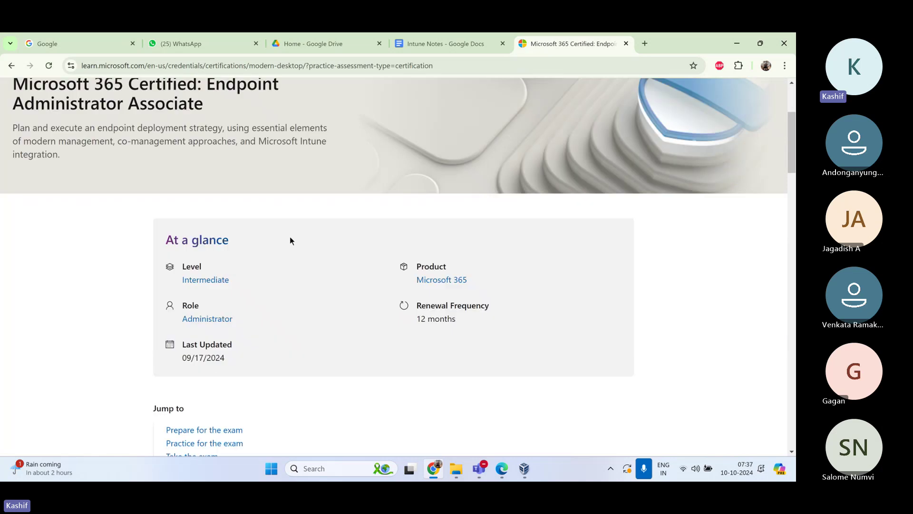
{"action": "scroll", "coordinate": [289, 240], "scroll_direction": "down", "scroll_amount": 9}
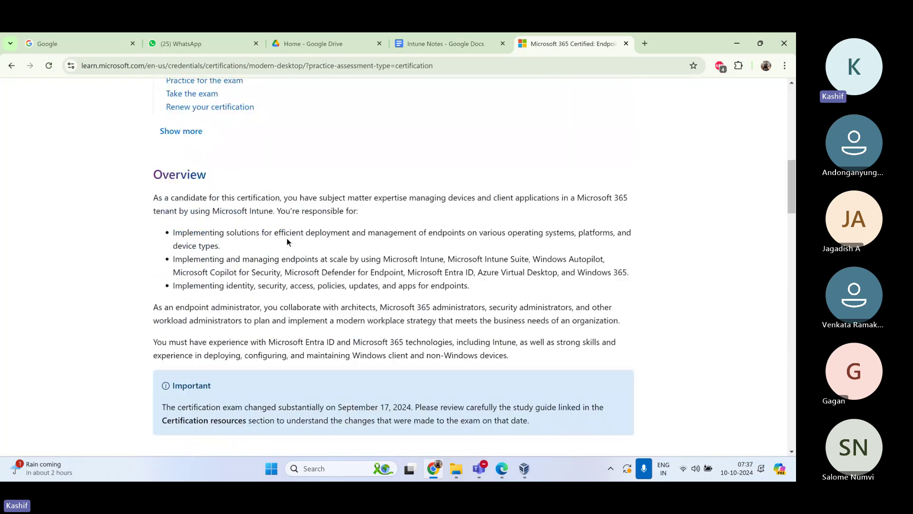
{"action": "scroll", "coordinate": [287, 240], "scroll_direction": "down", "scroll_amount": 6}
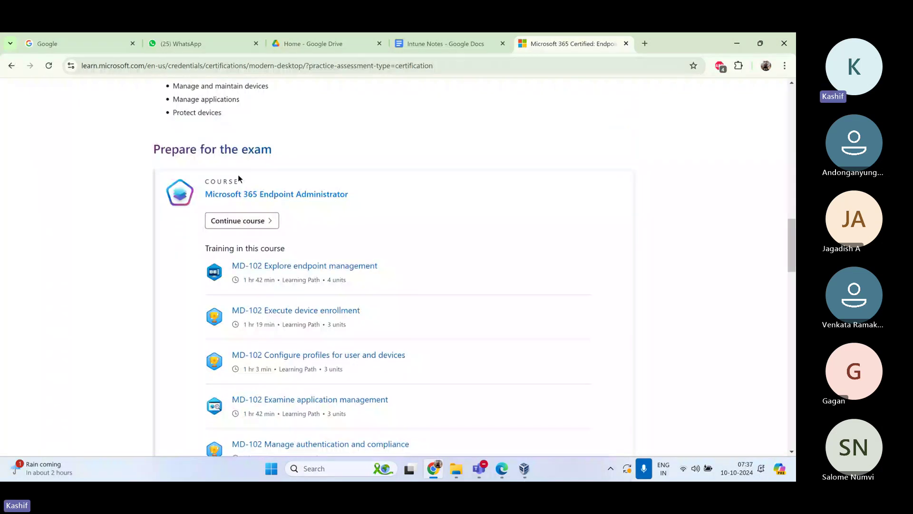
{"action": "scroll", "coordinate": [256, 185], "scroll_direction": "down", "scroll_amount": 1}
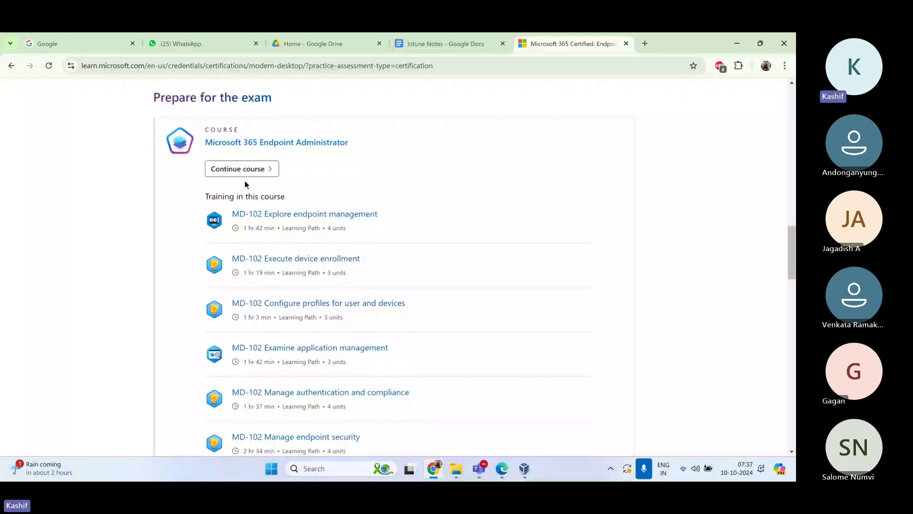
{"action": "left_click_drag", "start_coordinate": [223, 196], "coordinate": [273, 197]}
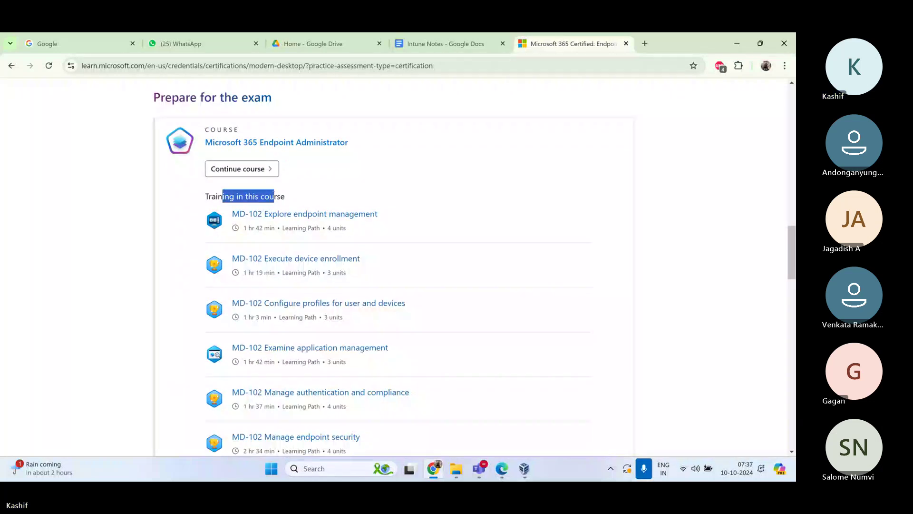
{"action": "left_click", "coordinate": [164, 193]}
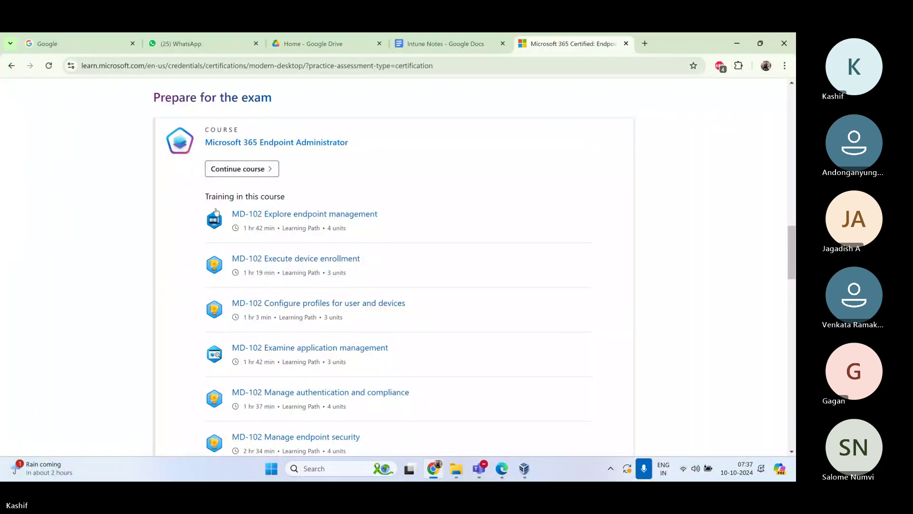
{"action": "scroll", "coordinate": [216, 212], "scroll_direction": "down", "scroll_amount": 1}
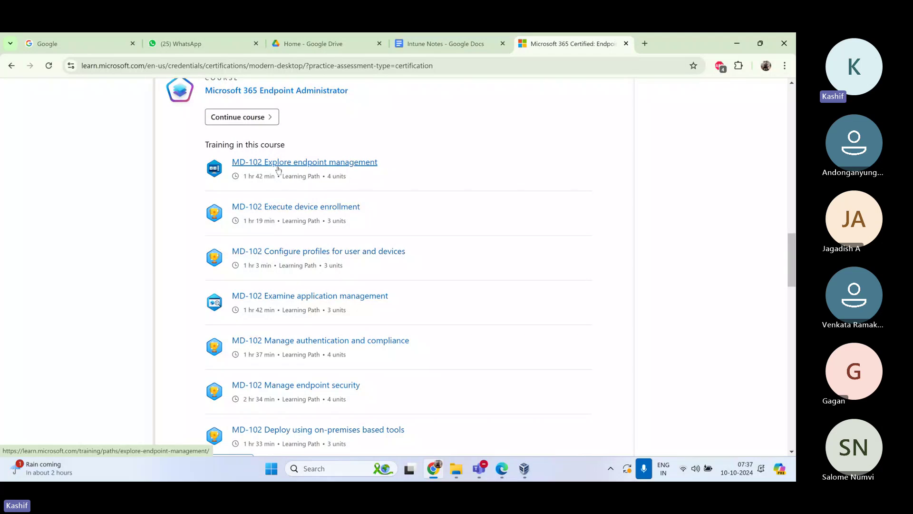
{"action": "scroll", "coordinate": [245, 200], "scroll_direction": "down", "scroll_amount": 1}
{"action": "scroll", "coordinate": [253, 236], "scroll_direction": "down", "scroll_amount": 7}
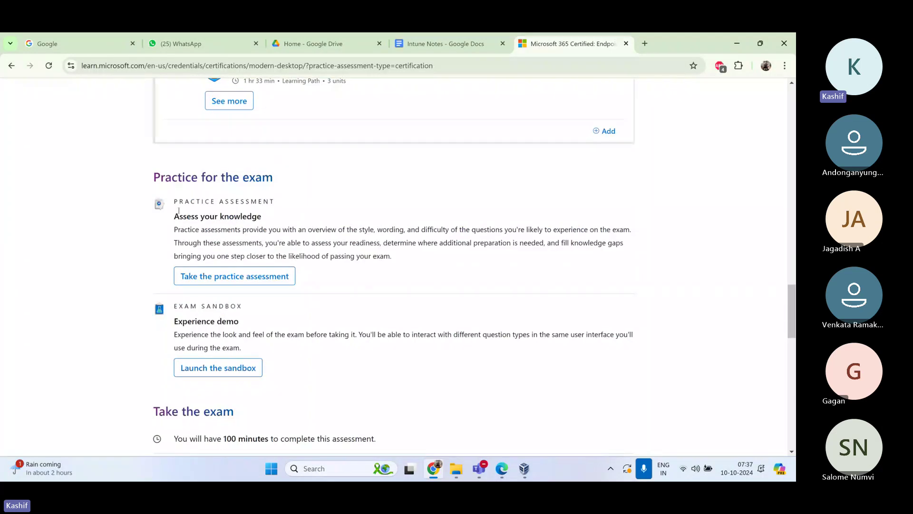
{"action": "left_click_drag", "start_coordinate": [277, 178], "coordinate": [123, 178]}
{"action": "scroll", "coordinate": [286, 177], "scroll_direction": "down", "scroll_amount": 1}
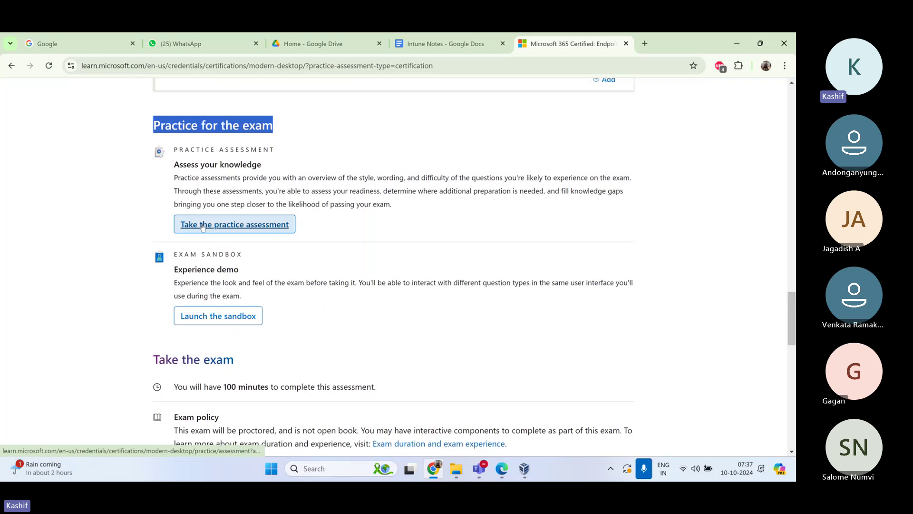
- Open the practice assessment and sign in with the first work account, re-entering the password and staying signed in
{"action": "left_click", "coordinate": [265, 226]}
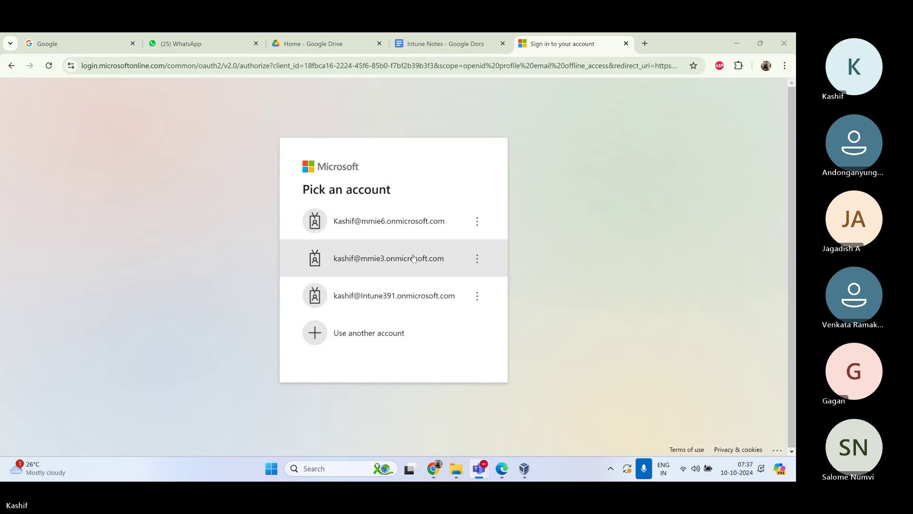
{"action": "left_click", "coordinate": [412, 220]}
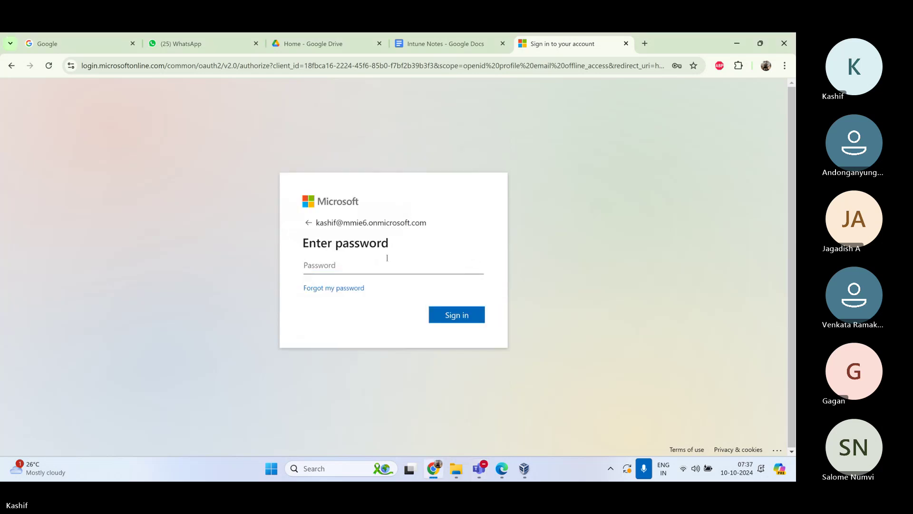
{"action": "left_click", "coordinate": [364, 266]}
{"action": "type", "text": "••••••••"}
{"action": "key", "text": "Return"}
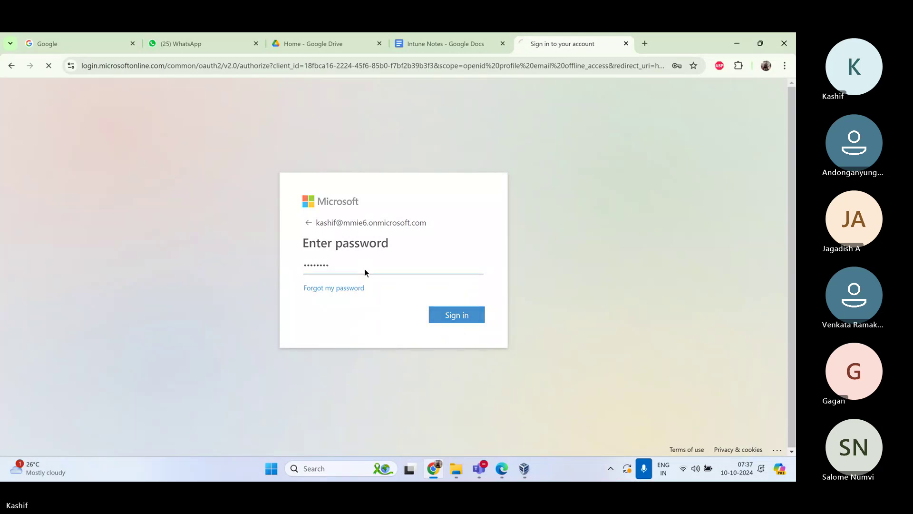
{"action": "type", "text": "••"}
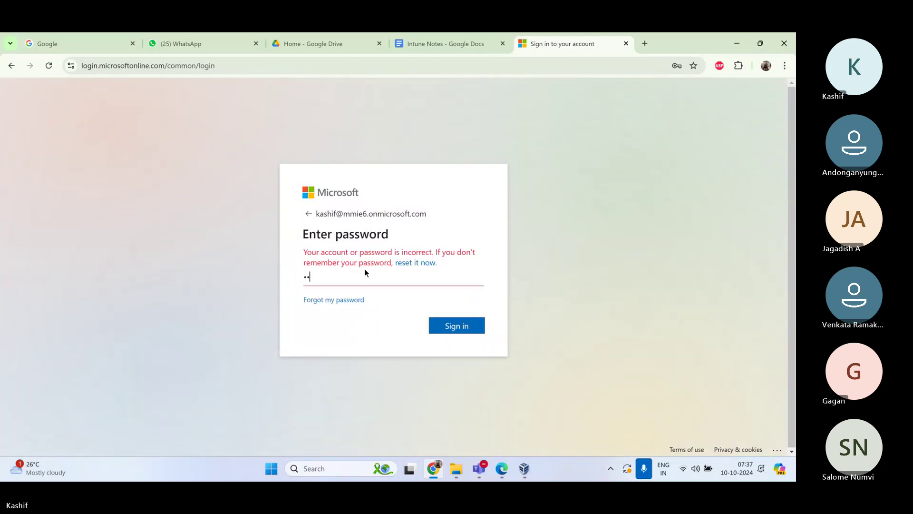
{"action": "type", "text": "•••••••••••"}
{"action": "key", "text": "Return"}
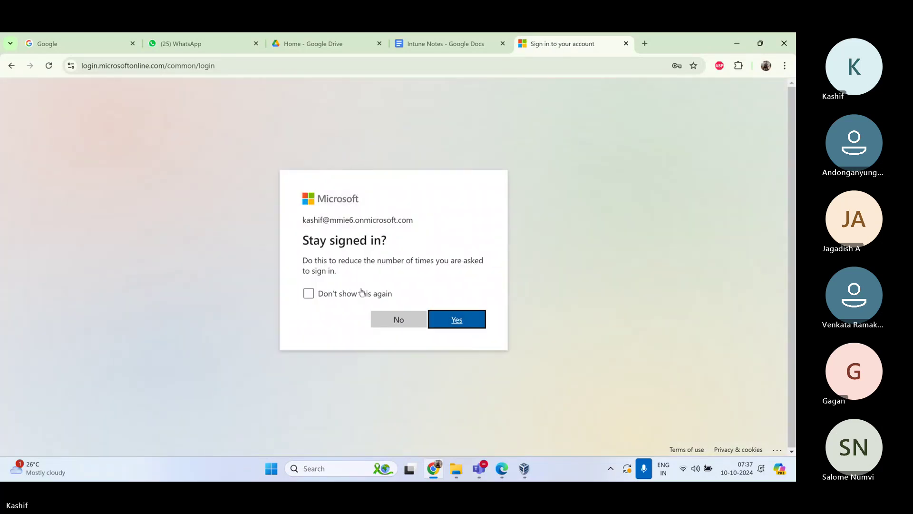
{"action": "left_click", "coordinate": [362, 292]}
{"action": "key", "text": "Return"}
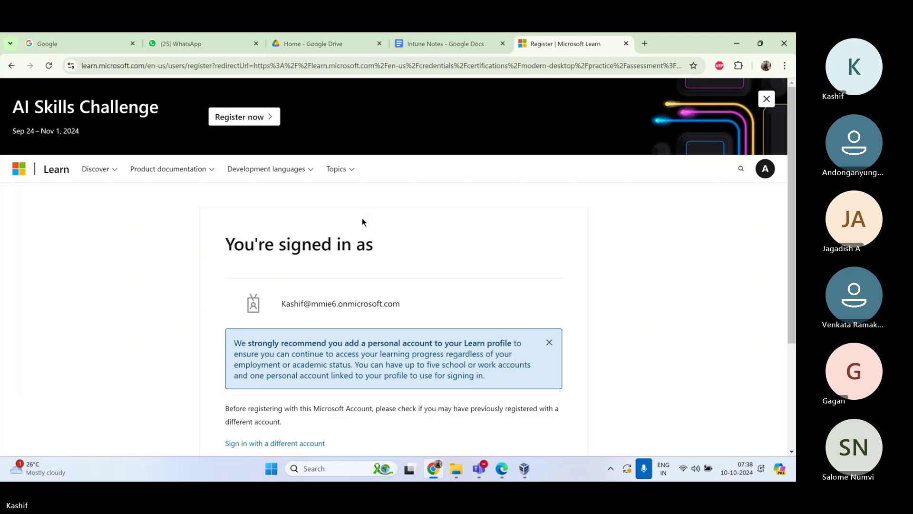
- Create the Learn profile with the default display name, skip notification settings, and open the account menu
{"action": "scroll", "coordinate": [287, 196], "scroll_direction": "down", "scroll_amount": 3}
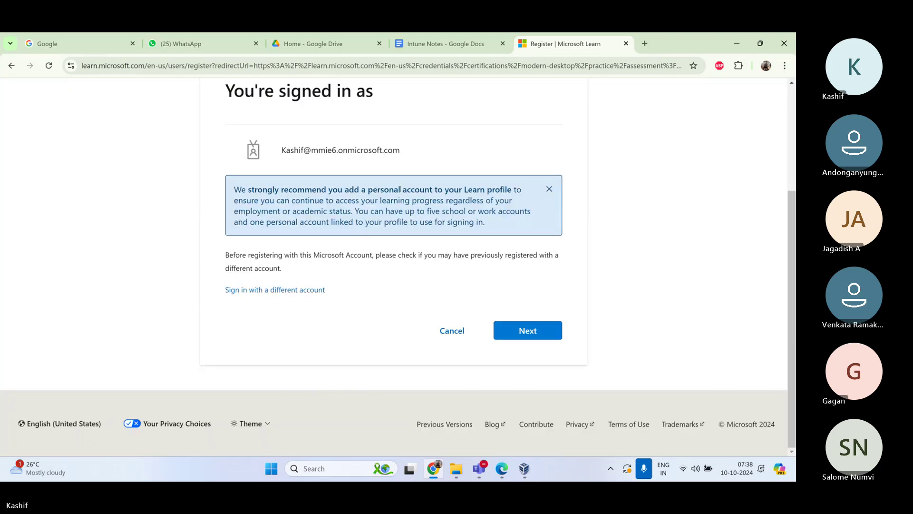
{"action": "left_click", "coordinate": [531, 333]}
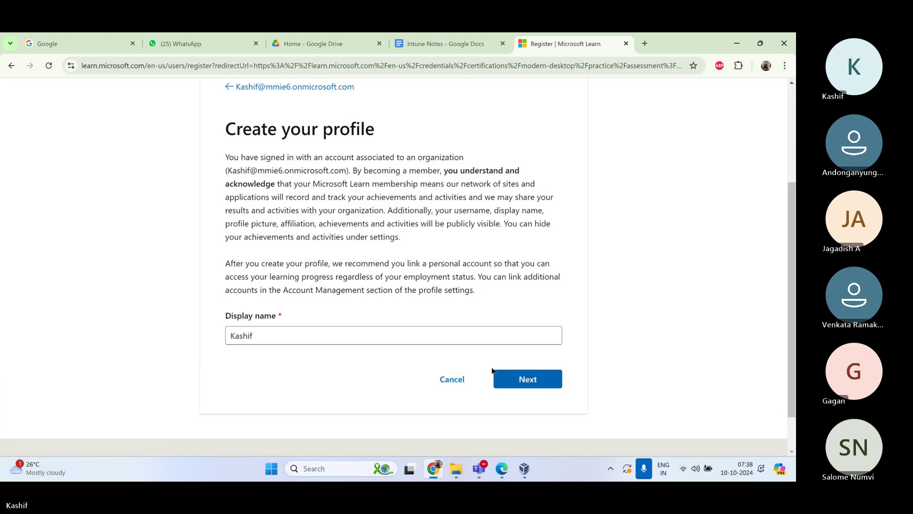
{"action": "left_click", "coordinate": [505, 376]}
{"action": "left_click", "coordinate": [540, 335]}
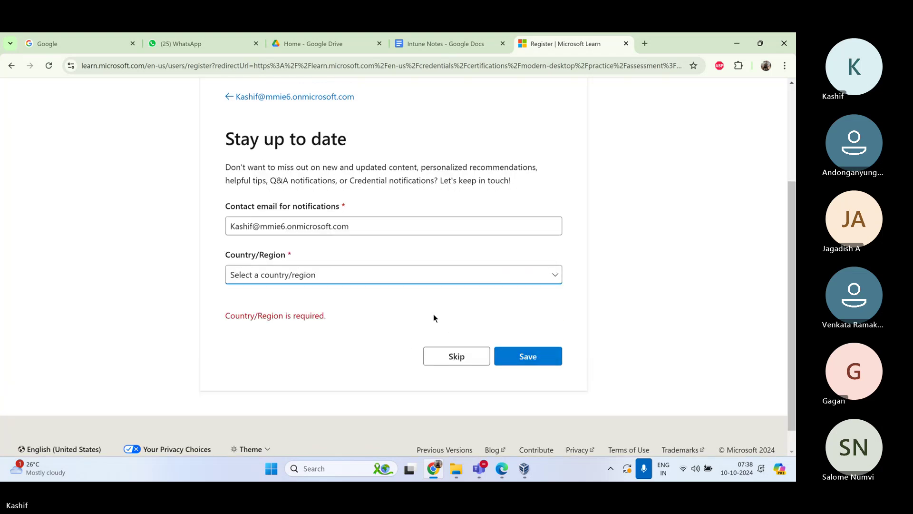
{"action": "left_click", "coordinate": [464, 354]}
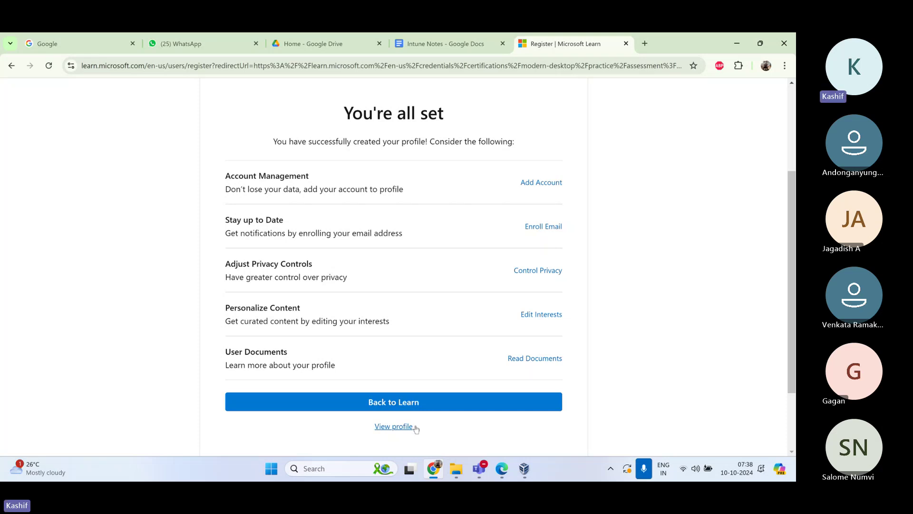
{"action": "scroll", "coordinate": [418, 404], "scroll_direction": "up", "scroll_amount": 3}
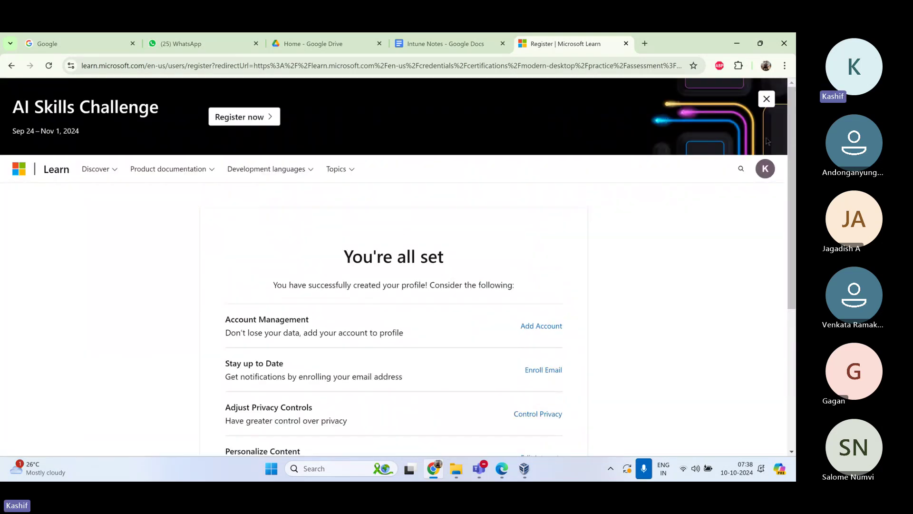
{"action": "left_click", "coordinate": [765, 169]}
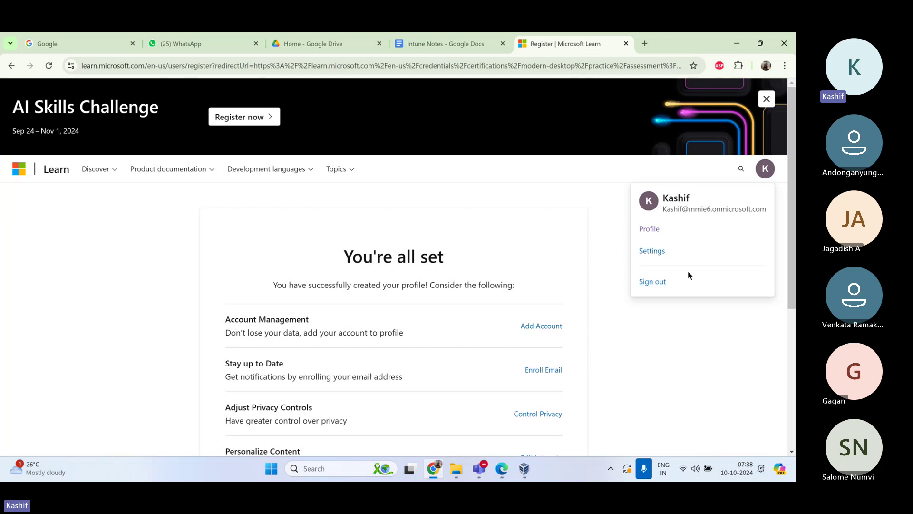
- Sign out of Microsoft Learn and enter a different personal Microsoft account's email address
{"action": "left_click", "coordinate": [653, 282]}
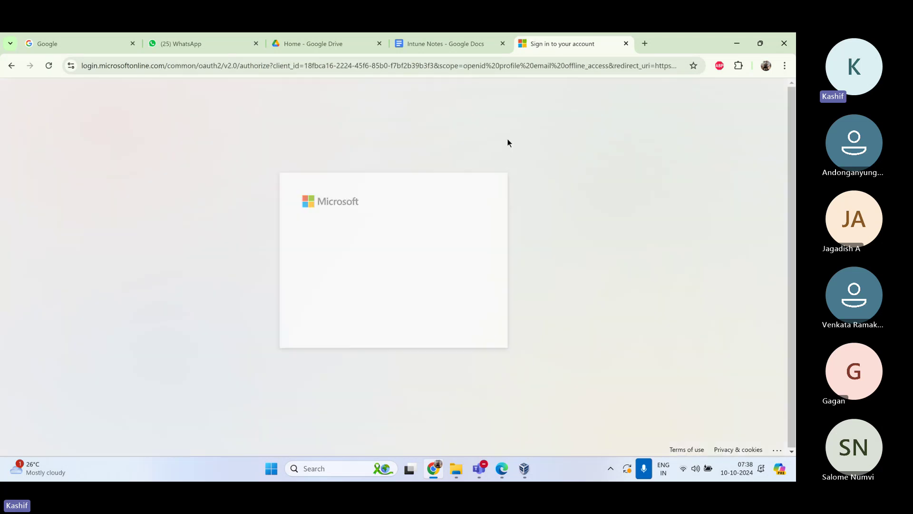
{"action": "left_click", "coordinate": [373, 340]}
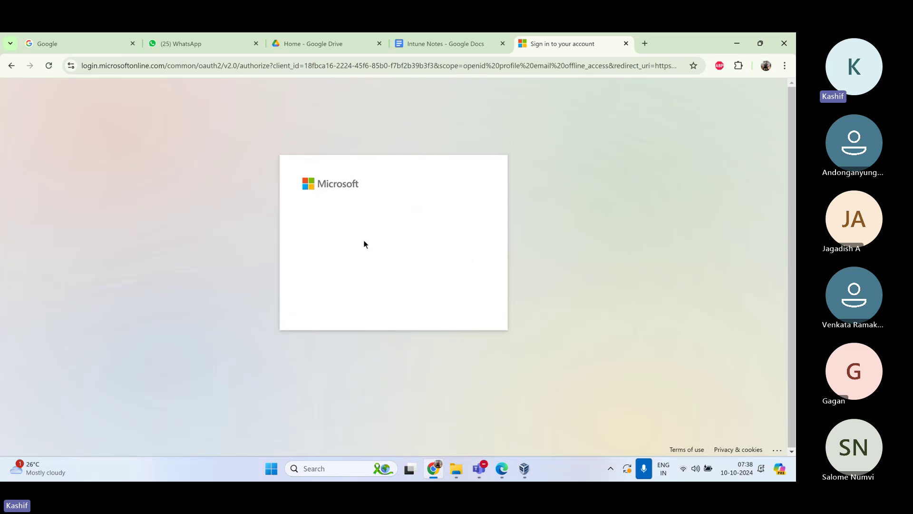
{"action": "left_click", "coordinate": [356, 230]}
{"action": "triple_click", "coordinate": [355, 229]}
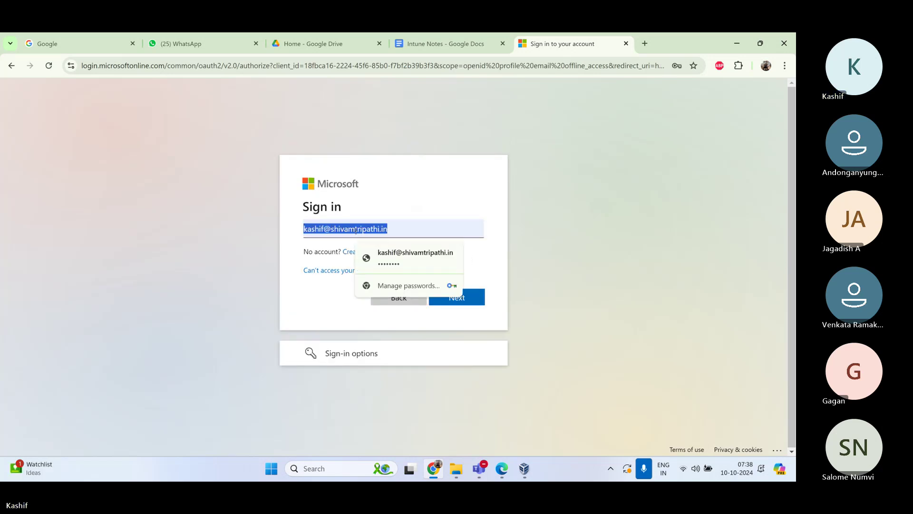
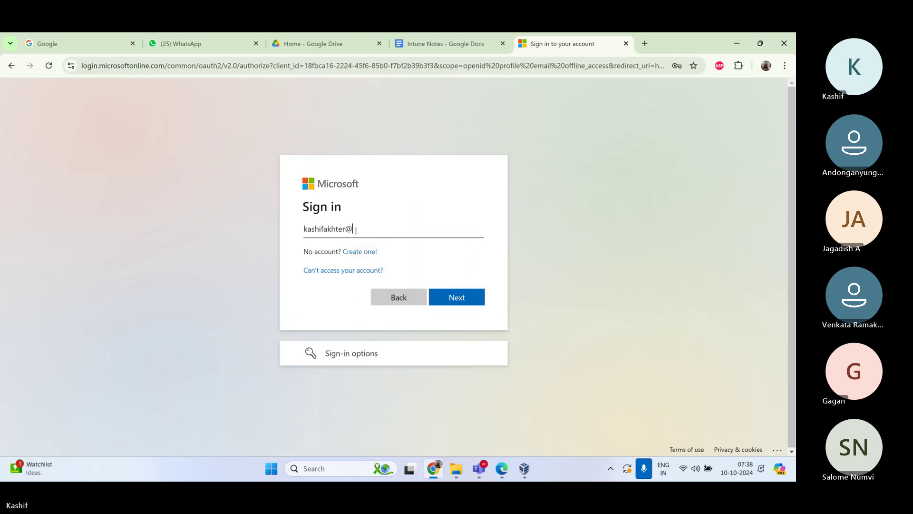
{"action": "key", "text": "Return"}
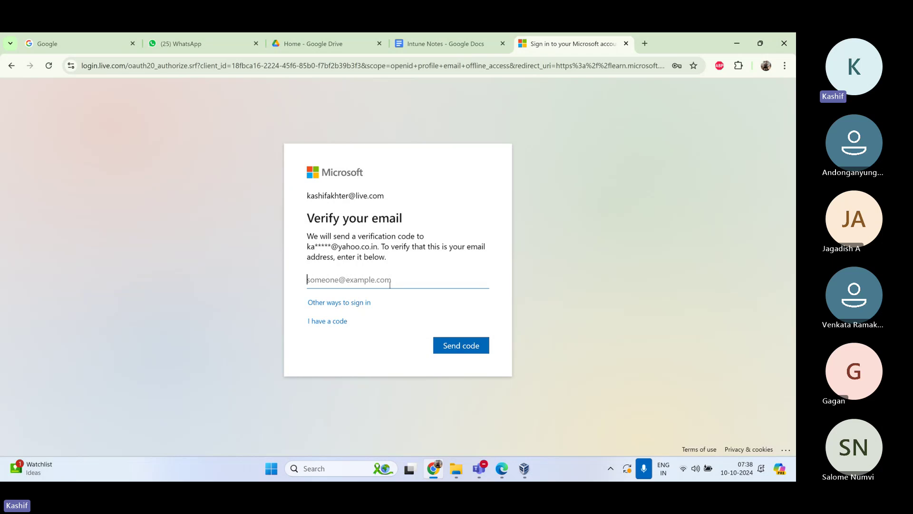
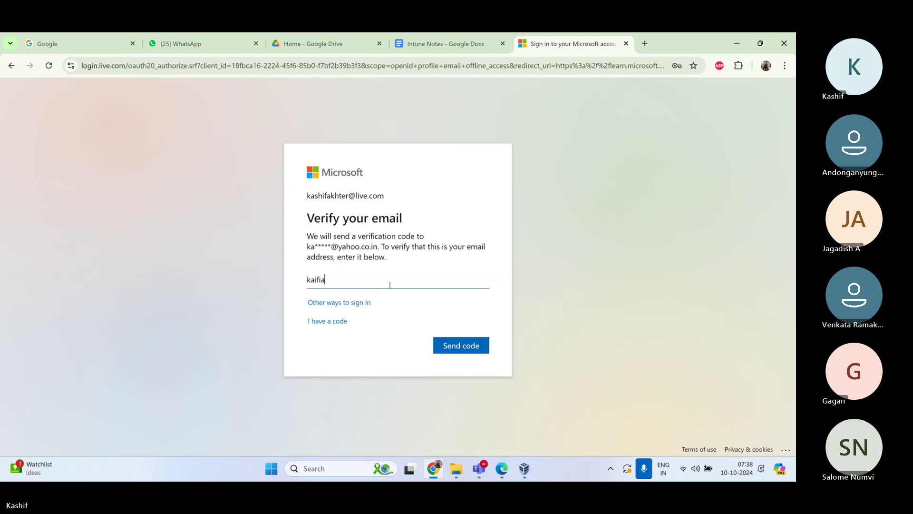
- Confirm the recovery email address and enter the emailed verification code
{"action": "key", "text": "Return"}
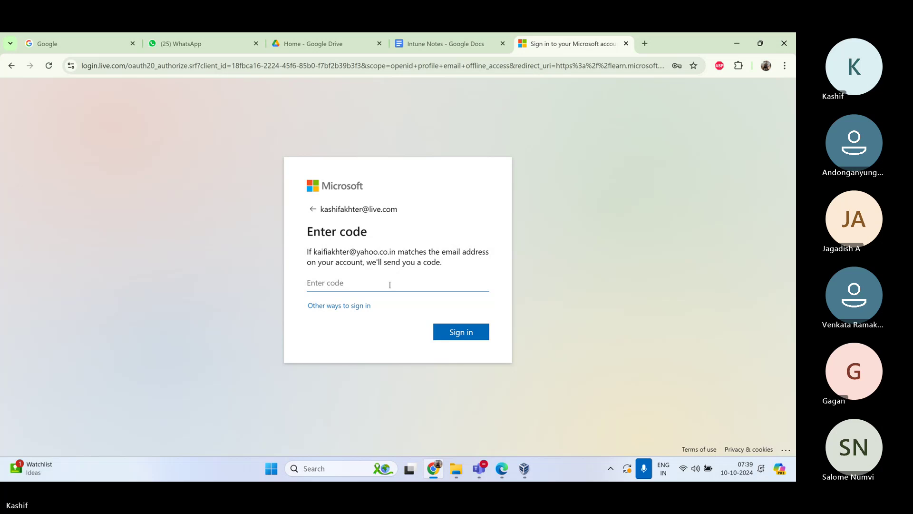
{"action": "key", "text": "Return"}
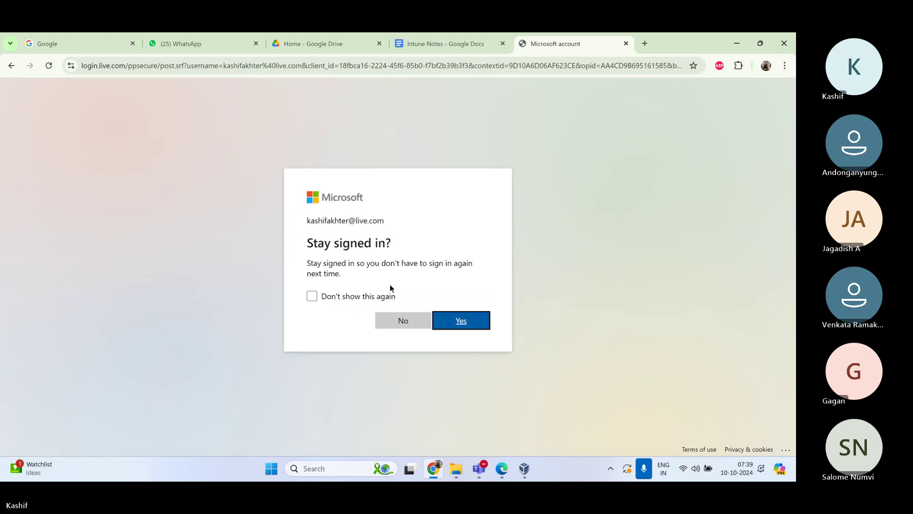
- Stay signed in and read through Question 1 of the MD-102 practice assessment
{"action": "left_click", "coordinate": [460, 320]}
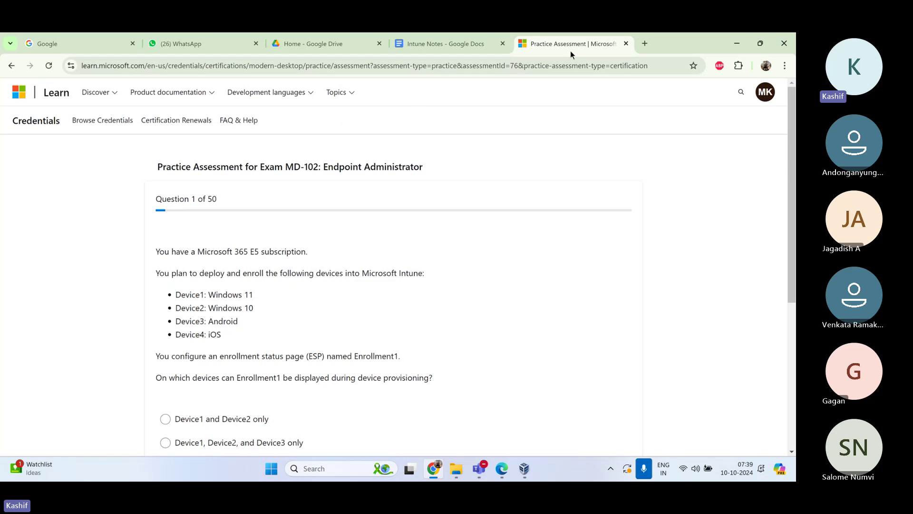
{"action": "scroll", "coordinate": [535, 121], "scroll_direction": "down", "scroll_amount": 5}
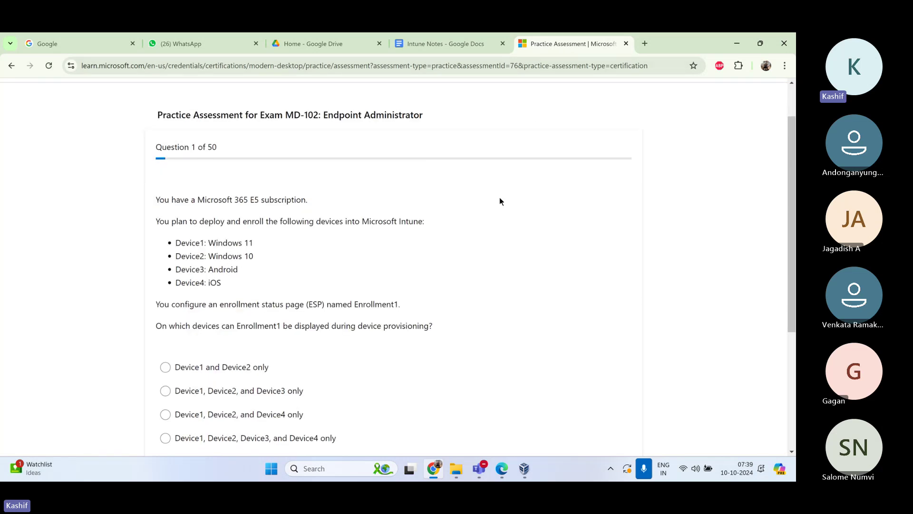
{"action": "scroll", "coordinate": [435, 313], "scroll_direction": "up", "scroll_amount": 3}
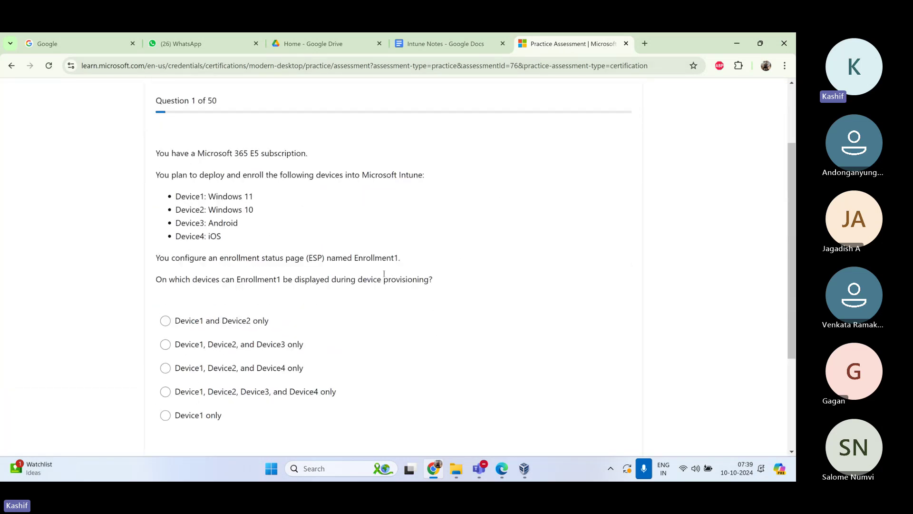
{"action": "scroll", "coordinate": [215, 113], "scroll_direction": "up", "scroll_amount": 2}
{"action": "left_click_drag", "start_coordinate": [162, 199], "coordinate": [195, 208]}
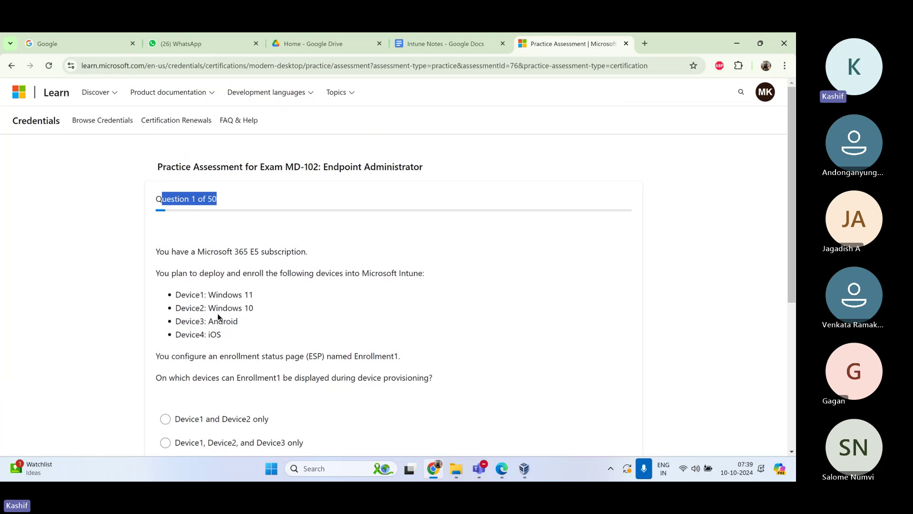
{"action": "scroll", "coordinate": [237, 333], "scroll_direction": "down", "scroll_amount": 2}
{"action": "left_click", "coordinate": [253, 345]}
{"action": "left_click_drag", "start_coordinate": [252, 345], "coordinate": [242, 330]}
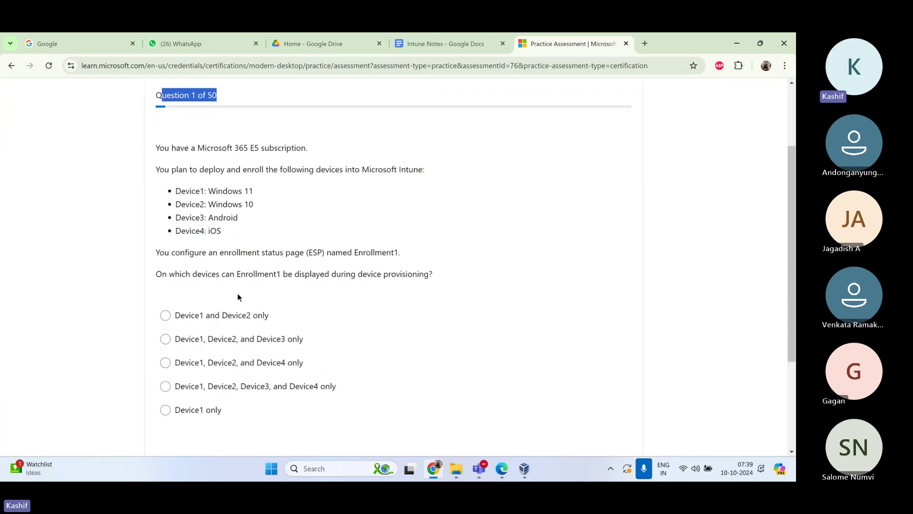
{"action": "scroll", "coordinate": [238, 298], "scroll_direction": "up", "scroll_amount": 2}
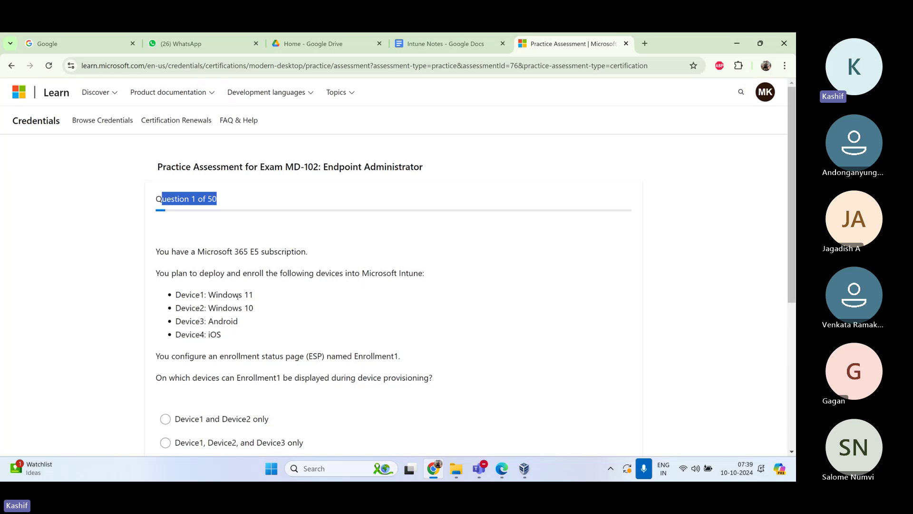
{"action": "scroll", "coordinate": [237, 296], "scroll_direction": "down", "scroll_amount": 2}
{"action": "left_click", "coordinate": [206, 419]}
{"action": "left_click", "coordinate": [236, 387]}
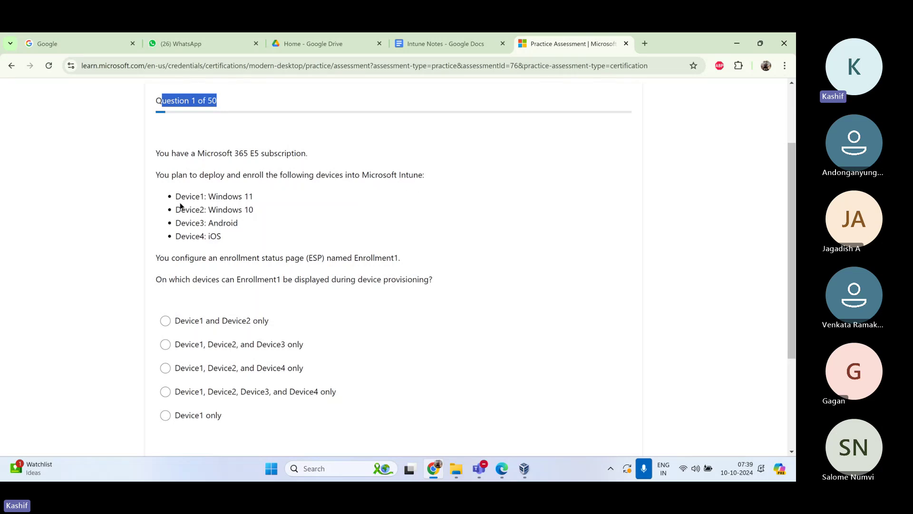
- Highlight the device list, the Enrollment1 ESP sentence and the question in Question 1
{"action": "left_click_drag", "start_coordinate": [220, 197], "coordinate": [288, 220]}
{"action": "left_click_drag", "start_coordinate": [210, 222], "coordinate": [259, 241]}
{"action": "left_click_drag", "start_coordinate": [161, 259], "coordinate": [306, 258]}
{"action": "left_click", "coordinate": [409, 258]}
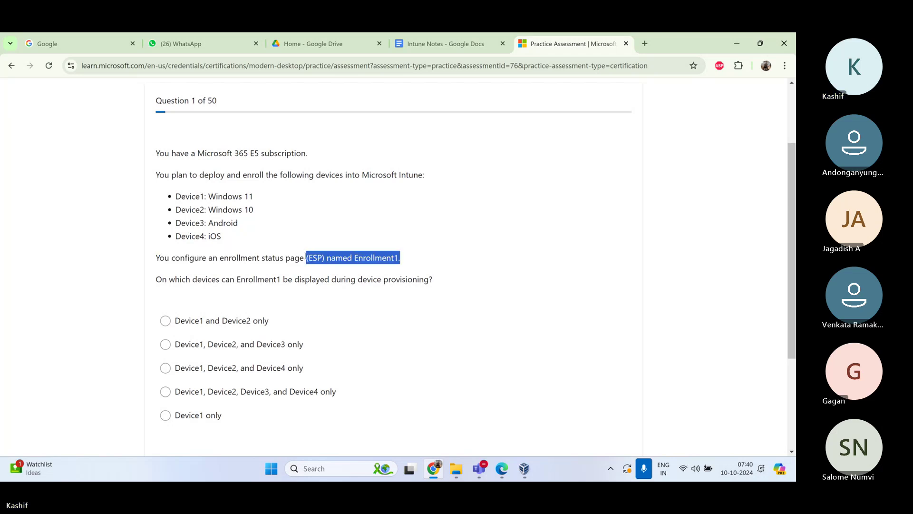
{"action": "left_click_drag", "start_coordinate": [174, 280], "coordinate": [149, 266]}
{"action": "left_click", "coordinate": [434, 282]}
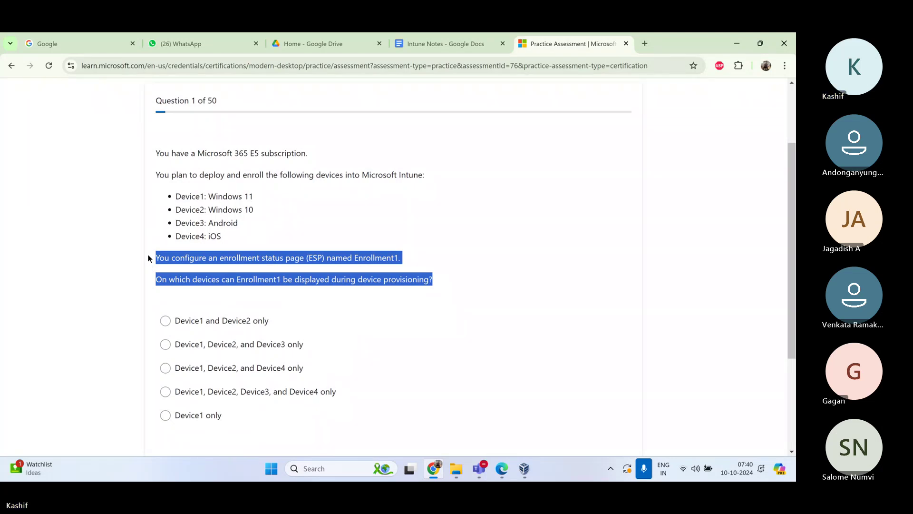
{"action": "left_click_drag", "start_coordinate": [175, 195], "coordinate": [265, 211]}
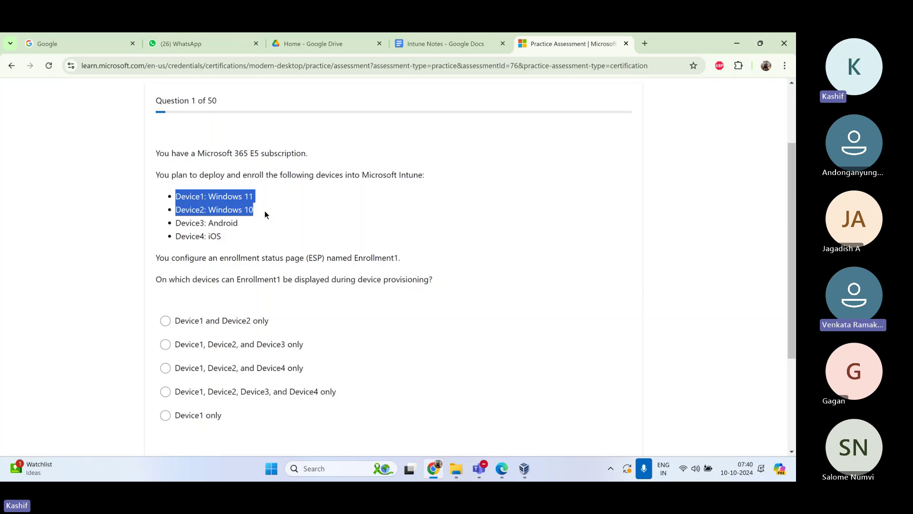
- Answer 'Device1 and Device2 only', confirm it is correct, and go to Question 2
{"action": "left_click", "coordinate": [179, 319]}
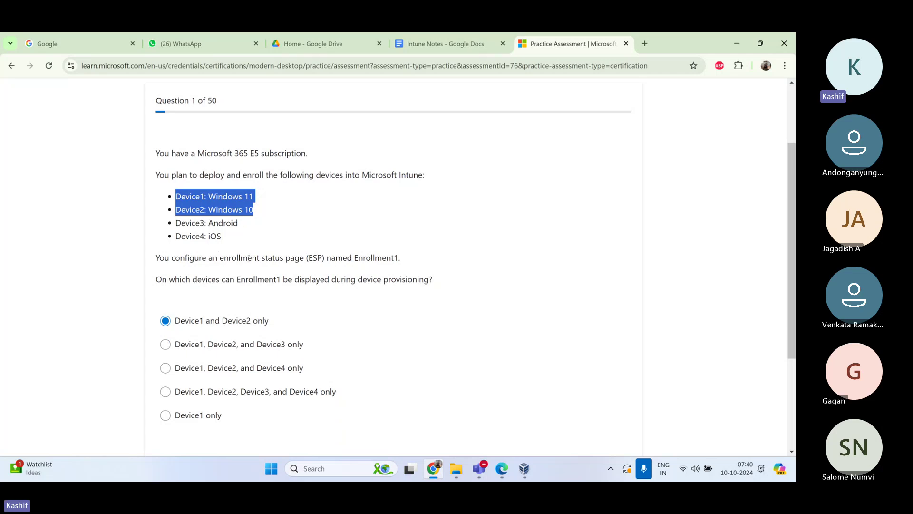
{"action": "scroll", "coordinate": [249, 257], "scroll_direction": "down", "scroll_amount": 2}
{"action": "left_click", "coordinate": [250, 371]}
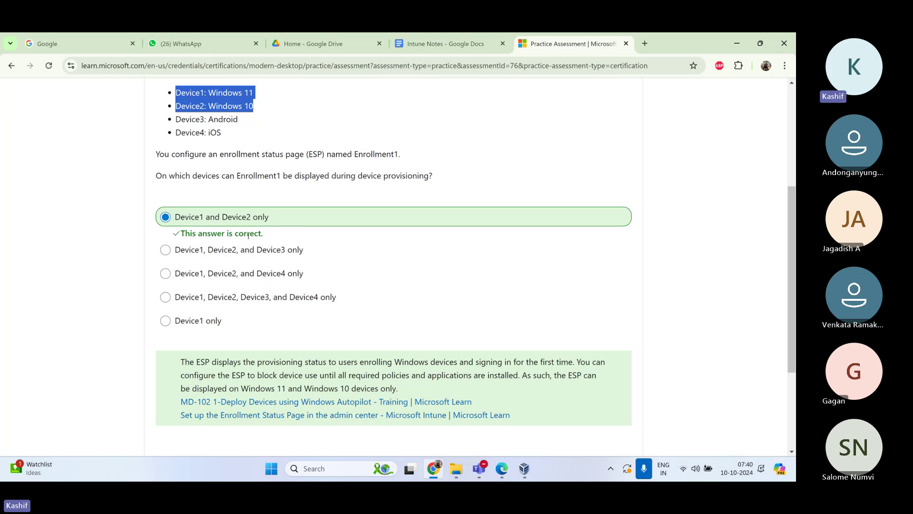
{"action": "scroll", "coordinate": [248, 235], "scroll_direction": "down", "scroll_amount": 3}
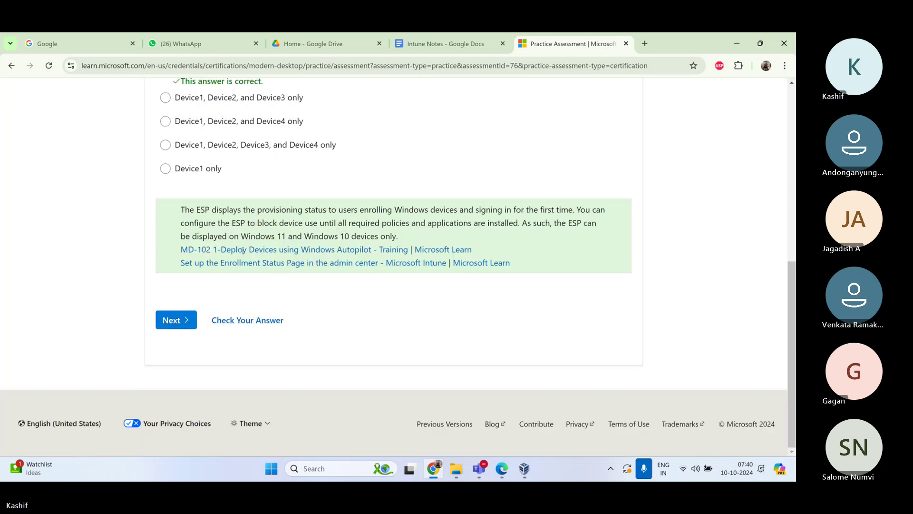
{"action": "left_click", "coordinate": [181, 321]}
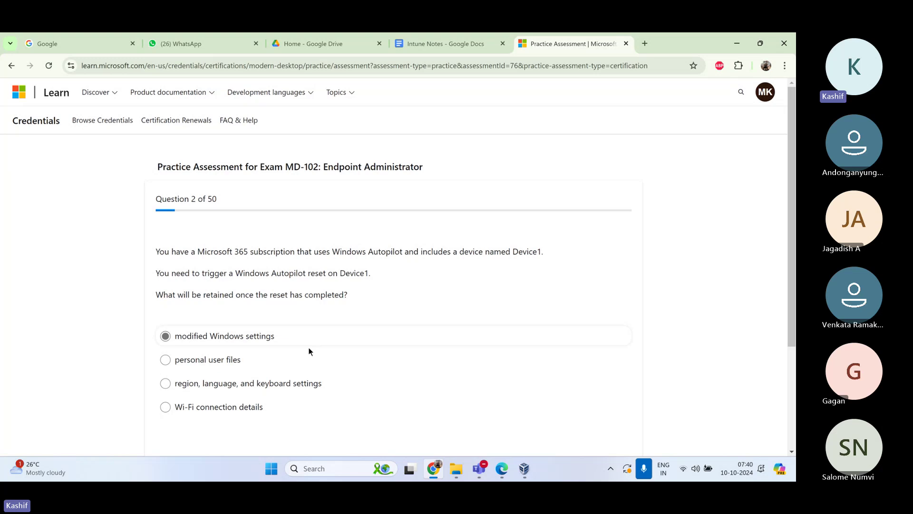
- Answer Question 2 with personal user files and review the answer explanation
{"action": "scroll", "coordinate": [306, 299], "scroll_direction": "down", "scroll_amount": 1}
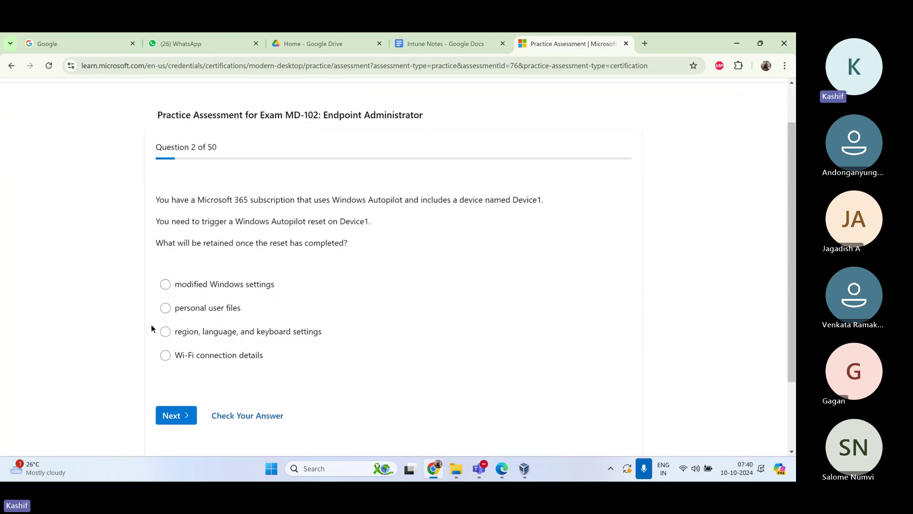
{"action": "left_click", "coordinate": [165, 308]}
{"action": "scroll", "coordinate": [244, 366], "scroll_direction": "down", "scroll_amount": 2}
{"action": "left_click", "coordinate": [243, 322]}
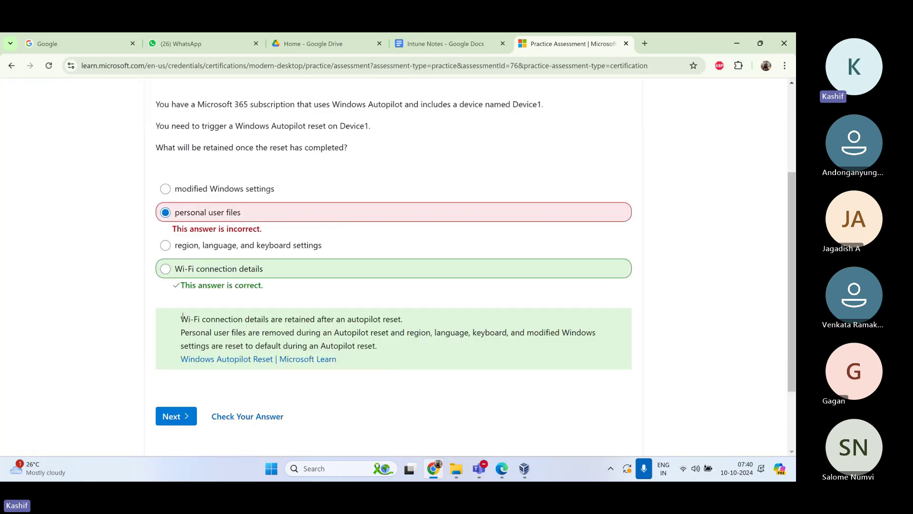
{"action": "left_click_drag", "start_coordinate": [182, 318], "coordinate": [361, 358]}
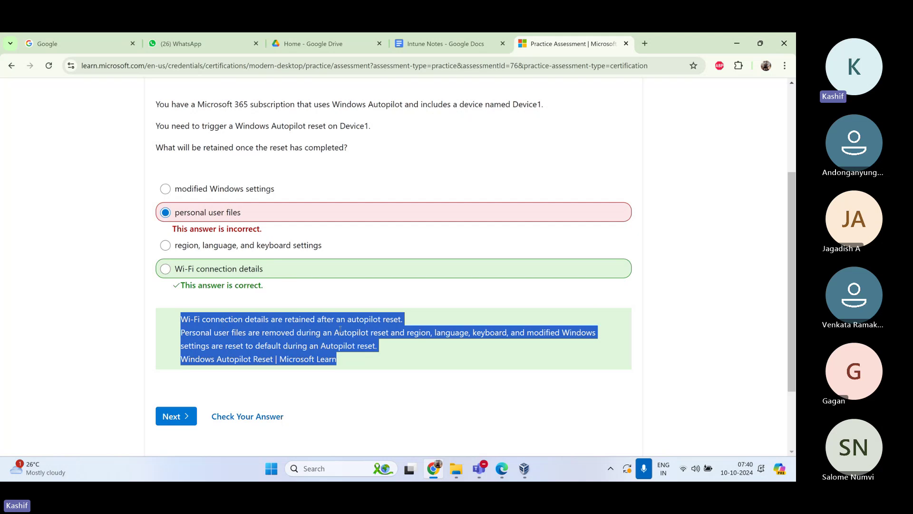
{"action": "left_click", "coordinate": [384, 362]}
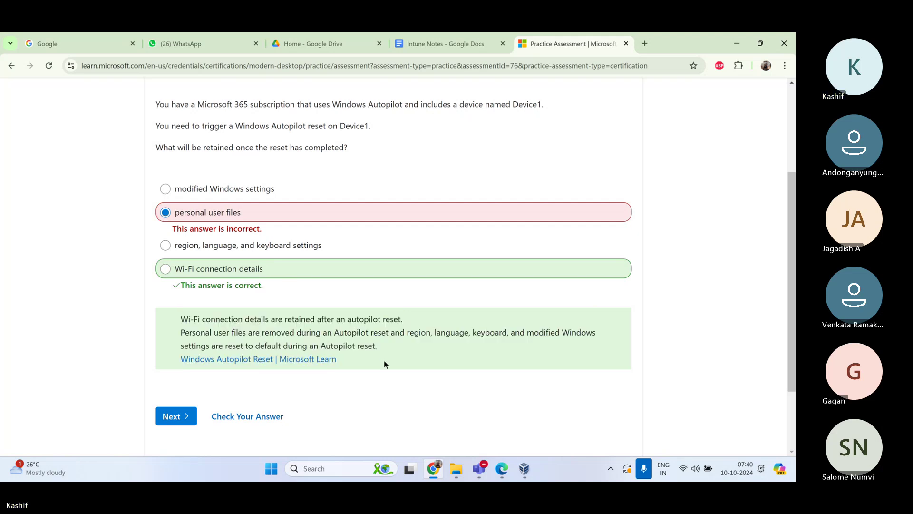
{"action": "scroll", "coordinate": [384, 364], "scroll_direction": "up", "scroll_amount": 3}
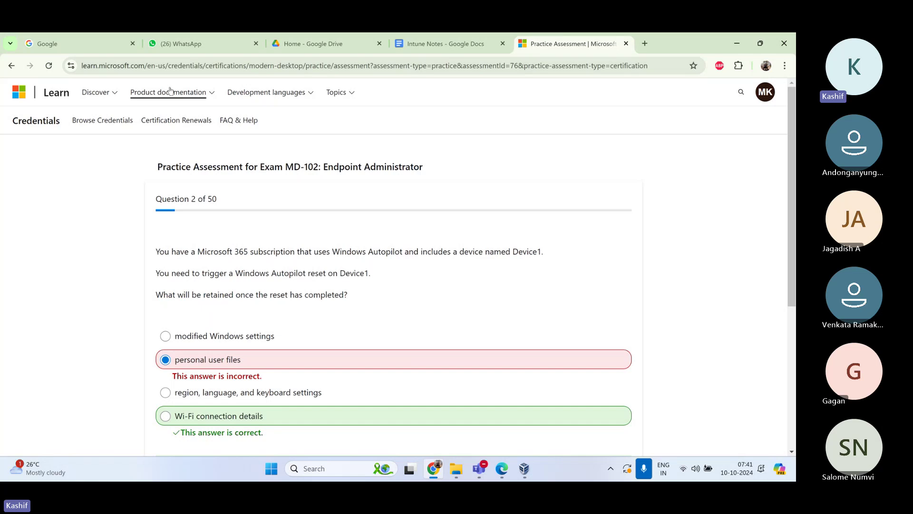
- Search Google for 'md102 exam' in a new tab and open the Endpoint Administrator Associate result
{"action": "left_click", "coordinate": [645, 44]}
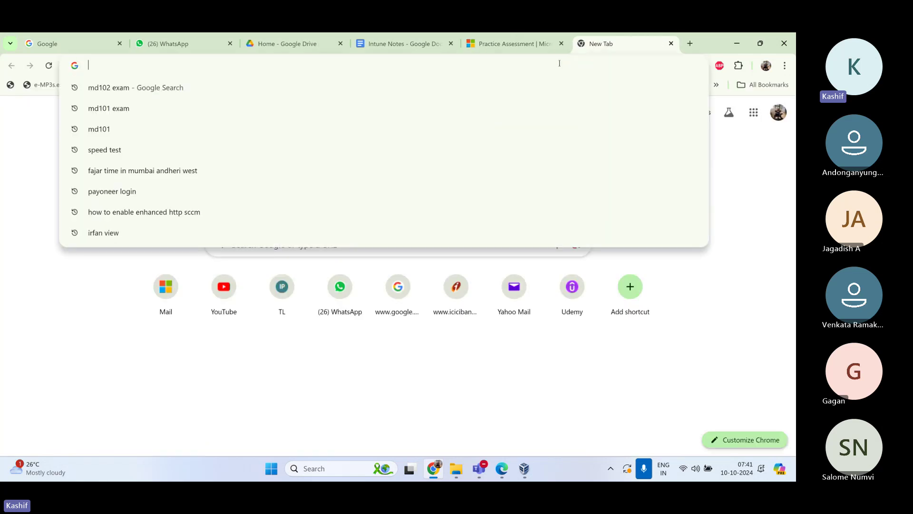
{"action": "type", "text": "md10"}
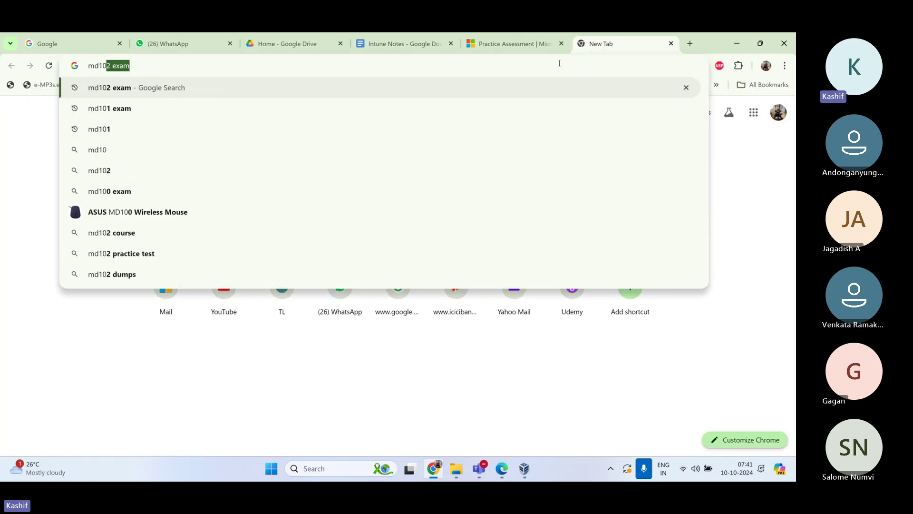
{"action": "key", "text": "Return"}
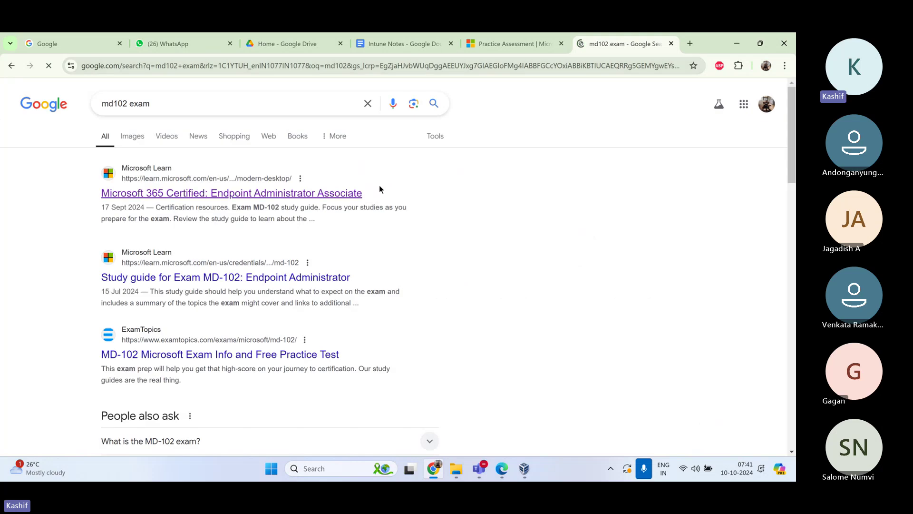
{"action": "left_click", "coordinate": [296, 193]}
- Scroll to the exam scheduling section and select the $165 USD United States price
{"action": "scroll", "coordinate": [438, 233], "scroll_direction": "down", "scroll_amount": 7}
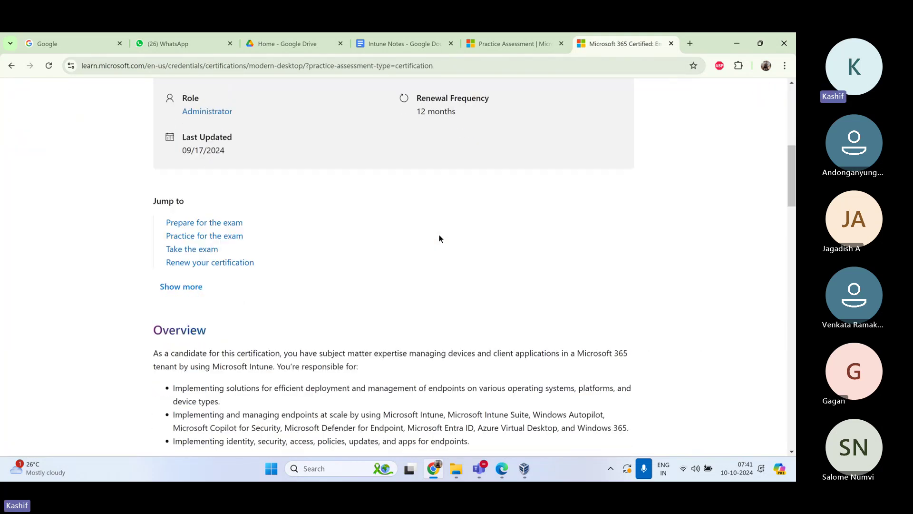
{"action": "scroll", "coordinate": [438, 233], "scroll_direction": "up", "scroll_amount": 3}
{"action": "scroll", "coordinate": [437, 233], "scroll_direction": "down", "scroll_amount": 20}
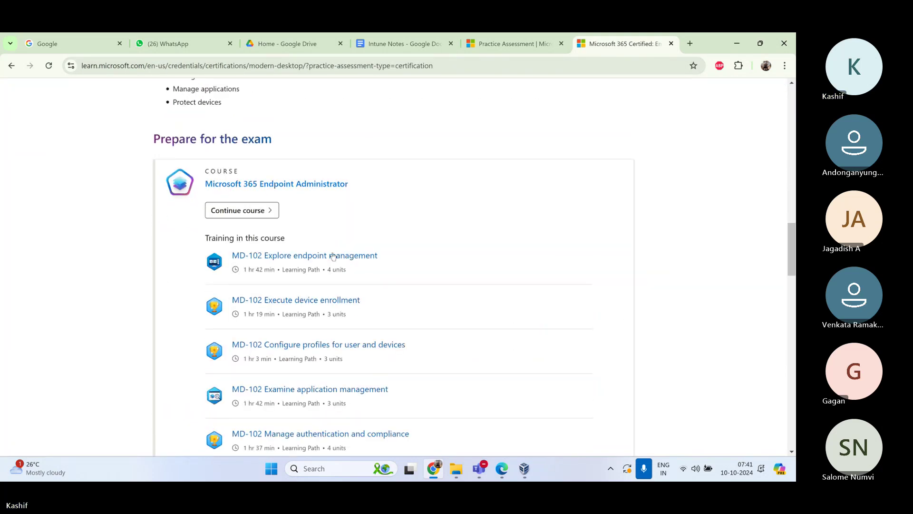
{"action": "scroll", "coordinate": [332, 254], "scroll_direction": "down", "scroll_amount": 6}
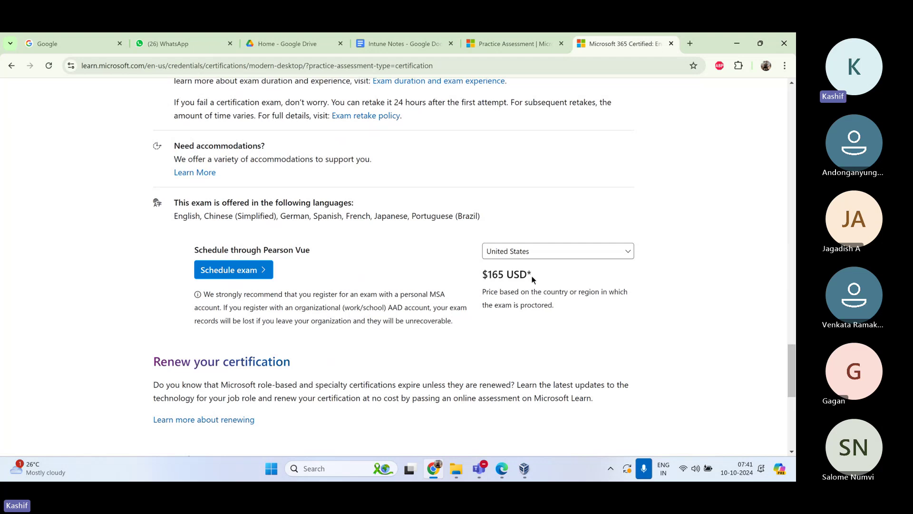
{"action": "triple_click", "coordinate": [457, 280]}
{"action": "triple_click", "coordinate": [526, 276]}
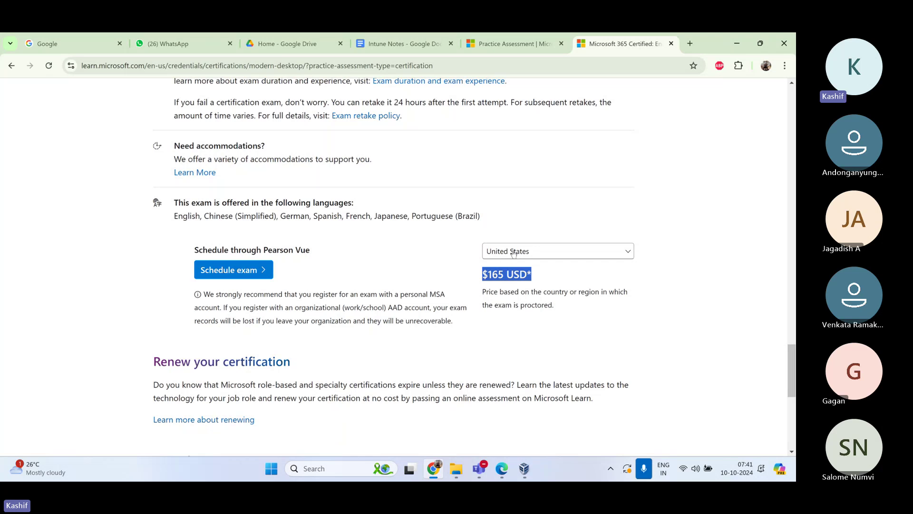
- Change the exam country to India
{"action": "left_click", "coordinate": [539, 252]}
{"action": "type", "text": "ind"}
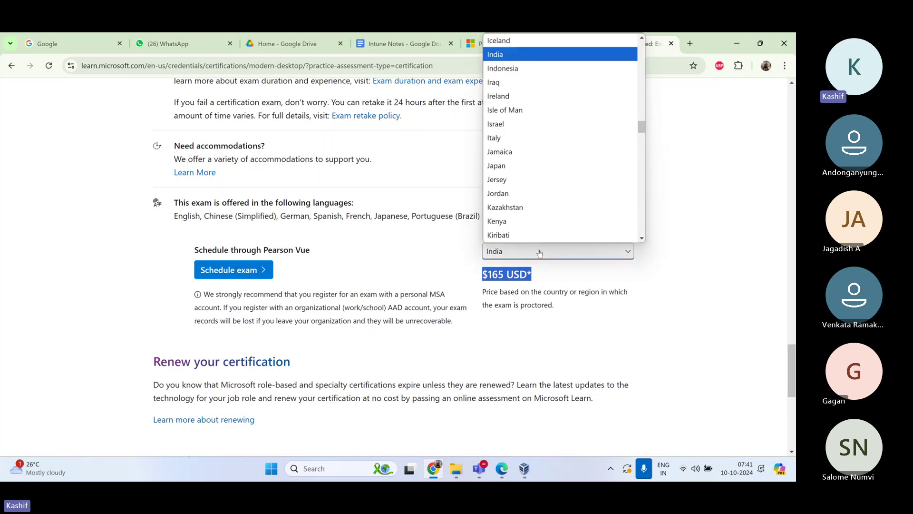
{"action": "key", "text": "Return"}
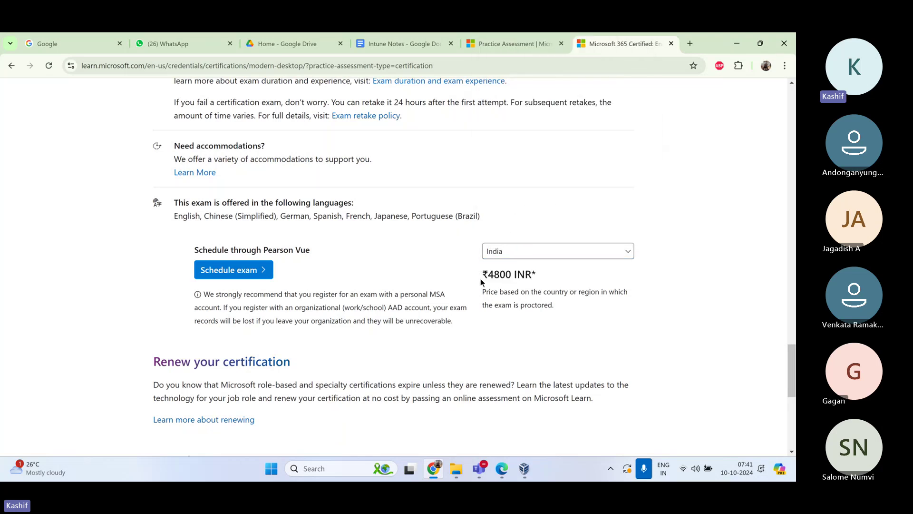
- Highlight the new ₹4800 INR exam price
{"action": "triple_click", "coordinate": [483, 280]}
{"action": "left_click", "coordinate": [527, 281]}
{"action": "left_click_drag", "start_coordinate": [548, 280], "coordinate": [486, 276]}
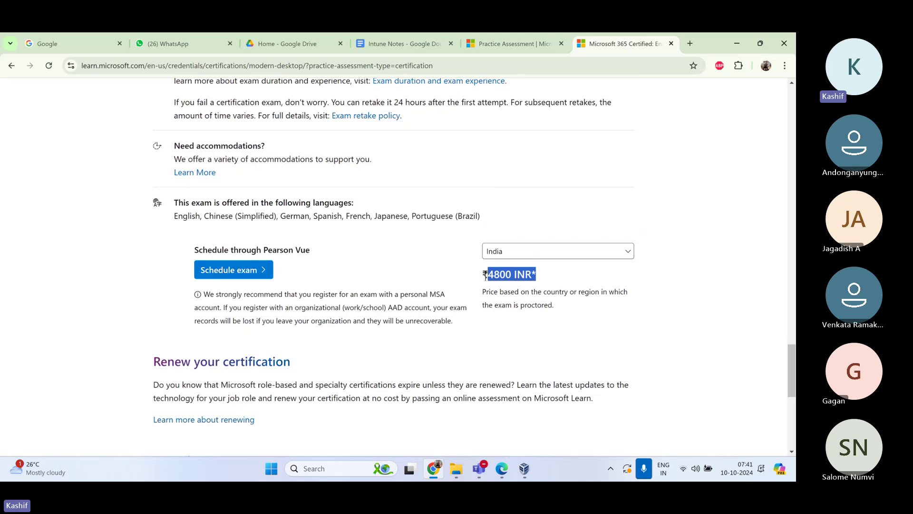
{"action": "left_click_drag", "start_coordinate": [485, 275], "coordinate": [478, 277]}
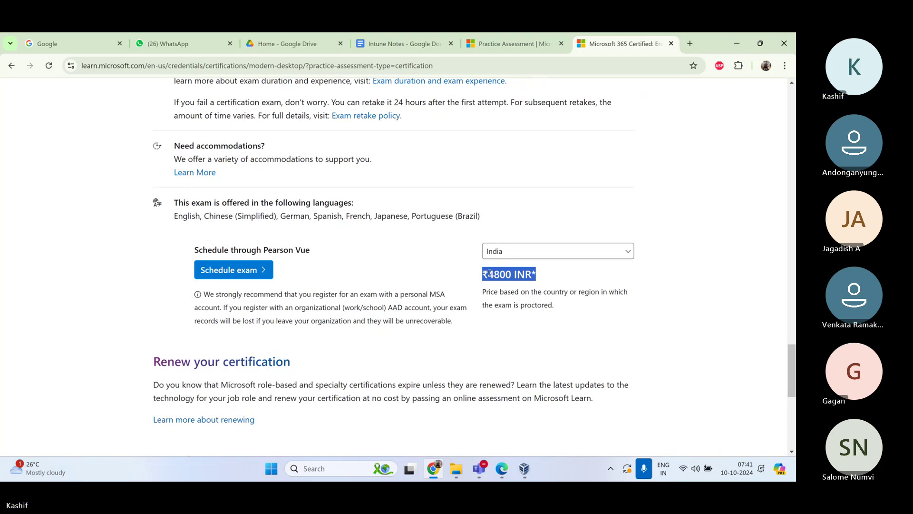
{"action": "scroll", "coordinate": [489, 274], "scroll_direction": "down", "scroll_amount": 5}
{"action": "scroll", "coordinate": [490, 278], "scroll_direction": "up", "scroll_amount": 6}
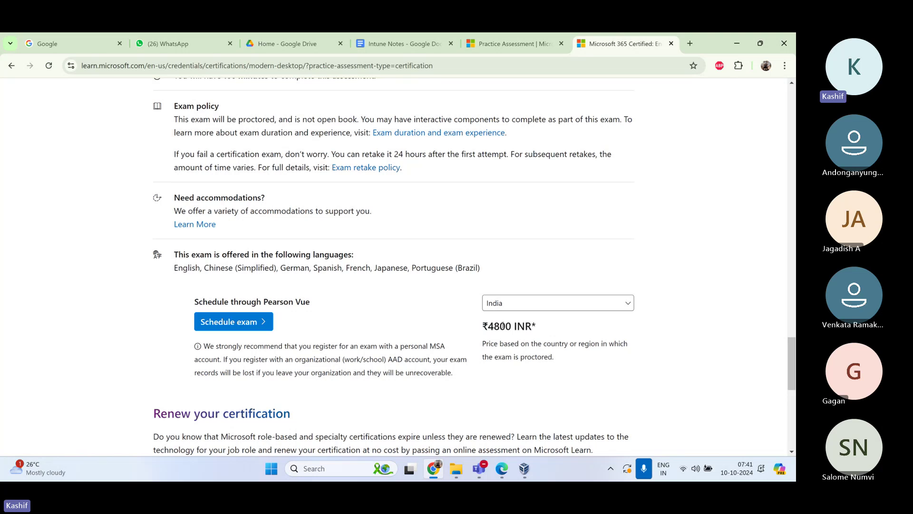
{"action": "left_click_drag", "start_coordinate": [474, 328], "coordinate": [536, 326]}
{"action": "triple_click", "coordinate": [504, 326]}
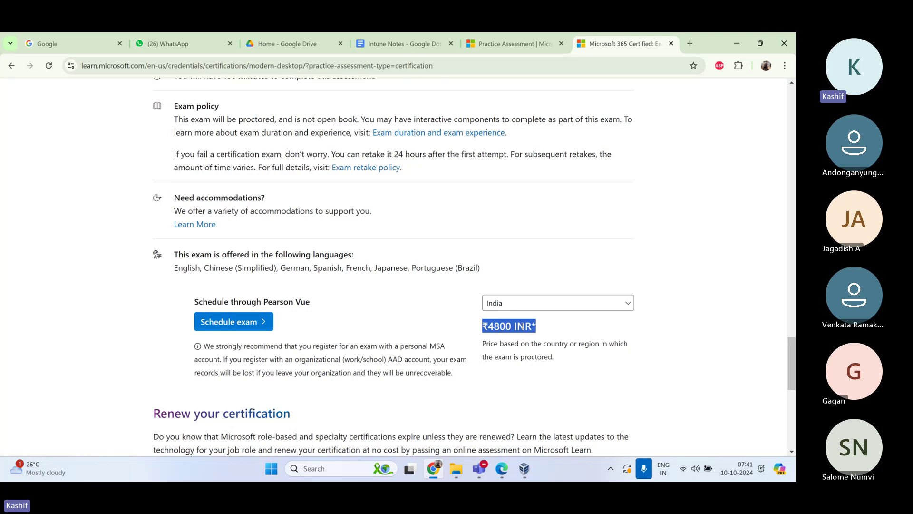
{"action": "triple_click", "coordinate": [514, 326]}
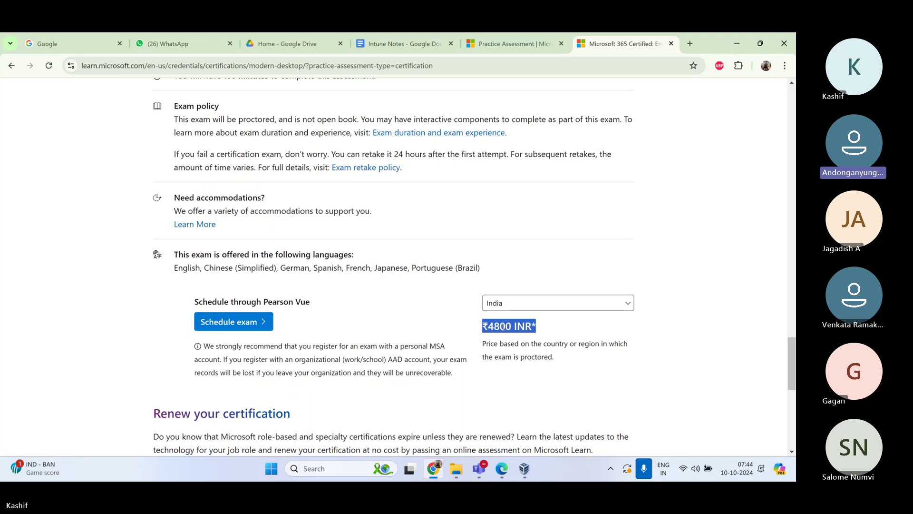
- Add a blank Chrome tab beside the exam page, focus its address bar, and bring up Windows search
{"action": "left_click", "coordinate": [690, 43]}
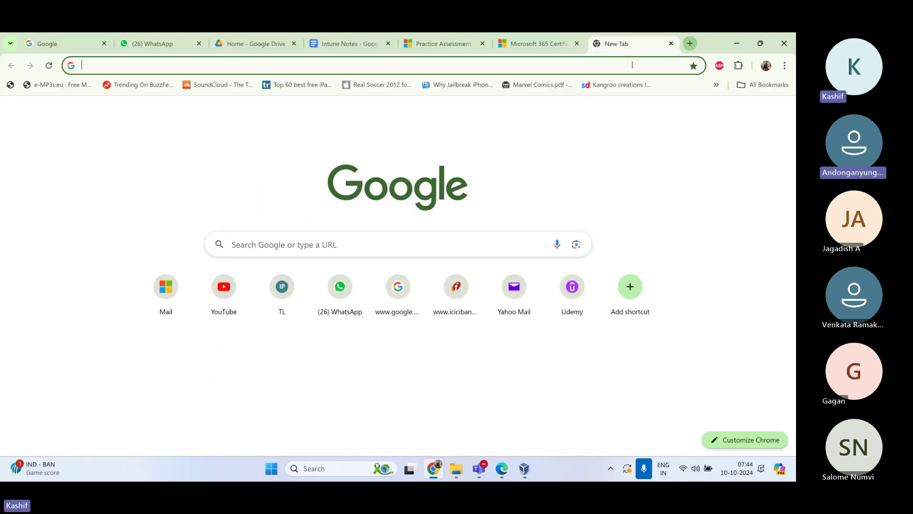
{"action": "left_click", "coordinate": [629, 65]}
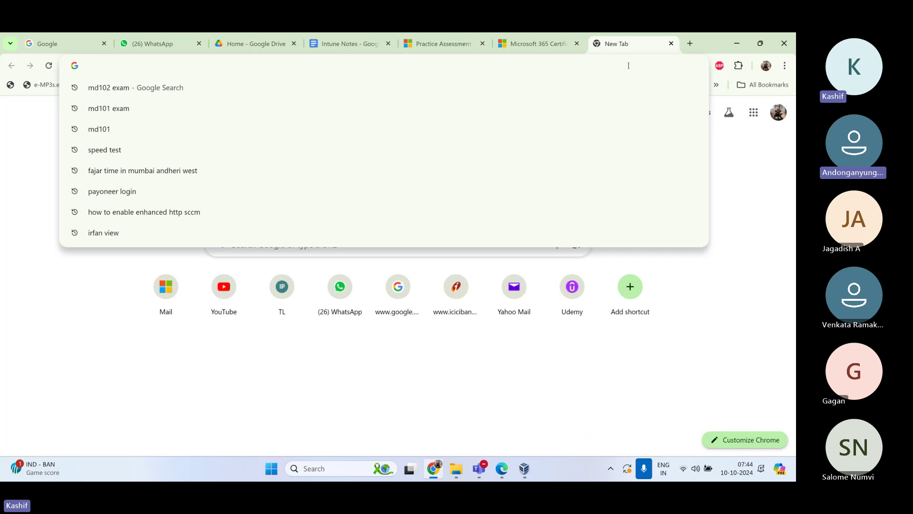
{"action": "left_click", "coordinate": [327, 467]}
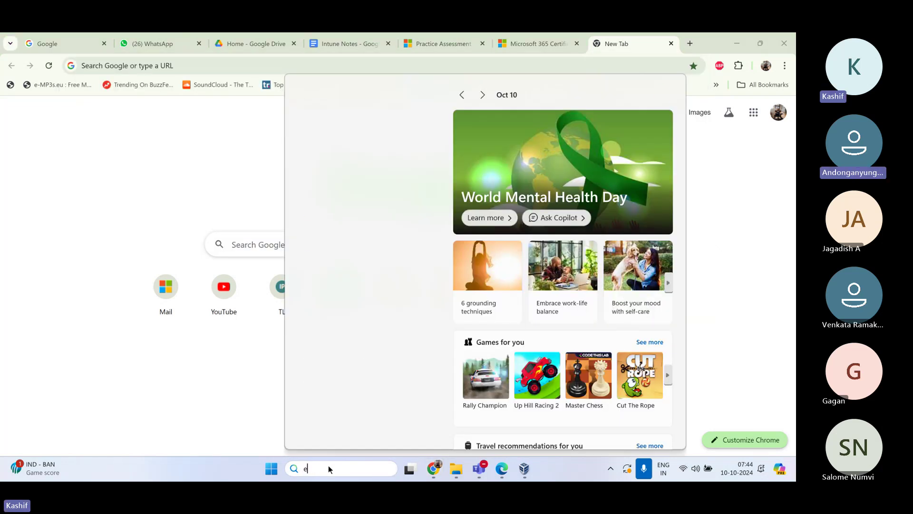
- Launch Google Chrome from Windows search under the second profile and focus its address bar
{"action": "type", "text": "excel 2016"}
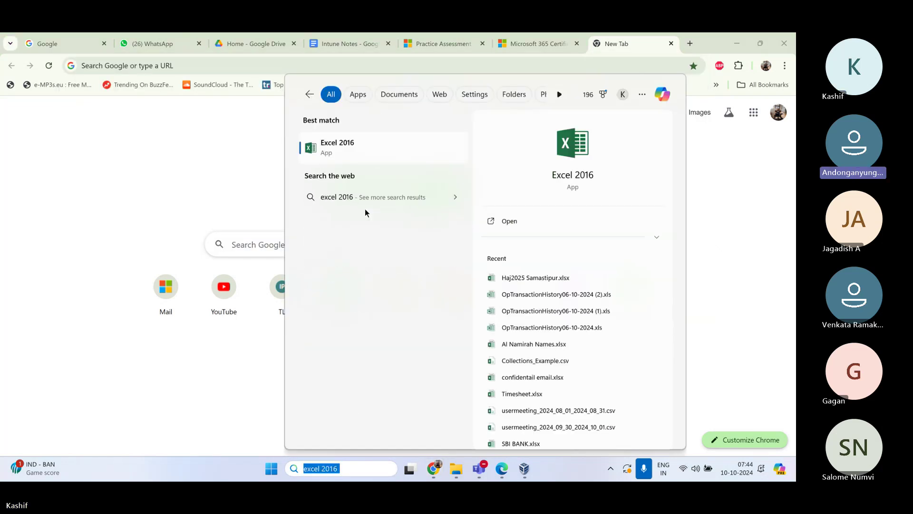
{"action": "type", "text": "chrom"}
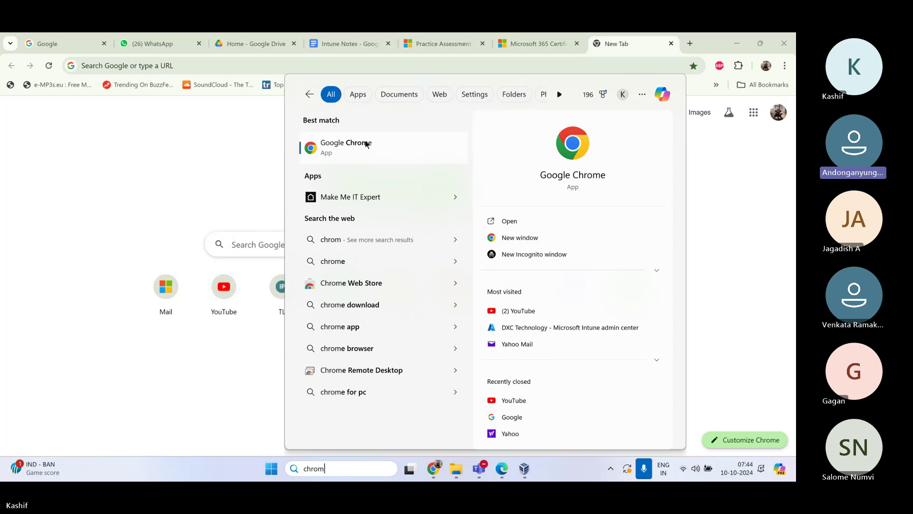
{"action": "left_click", "coordinate": [363, 144]}
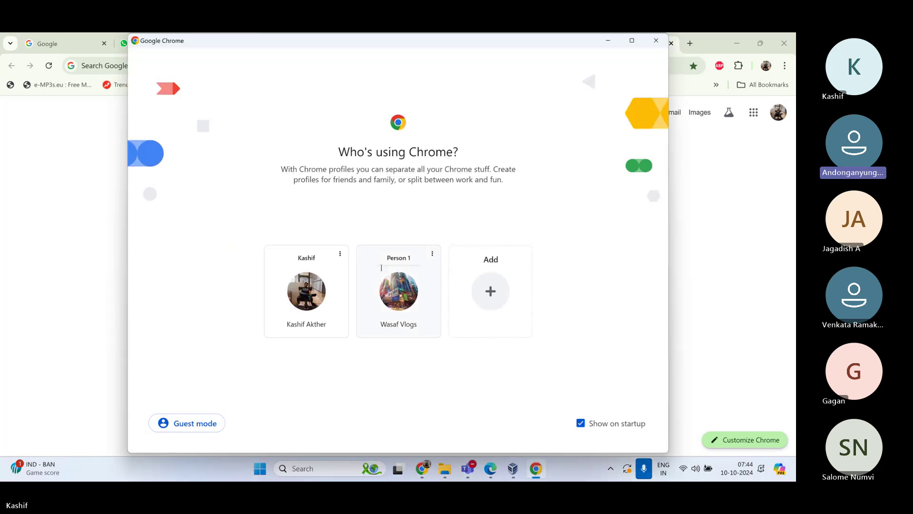
{"action": "left_click", "coordinate": [394, 288]}
{"action": "left_click", "coordinate": [268, 66]}
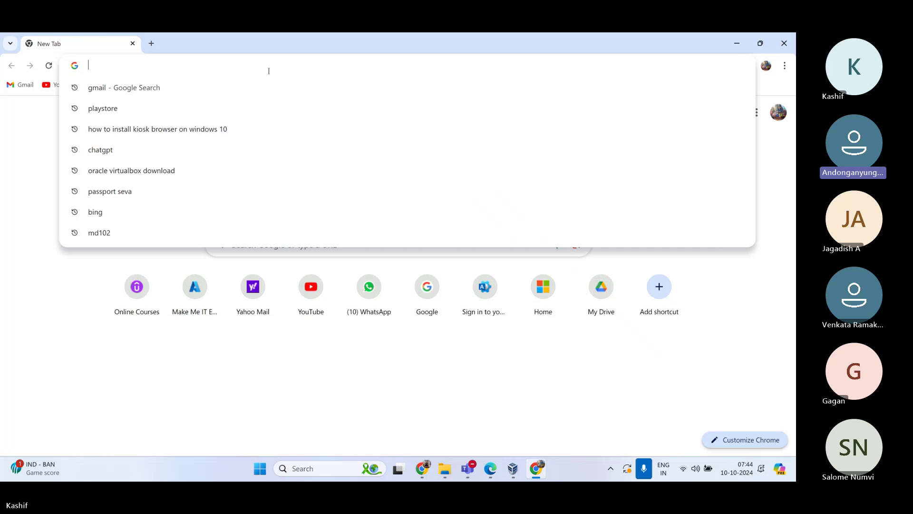
- Go to Billing > Your products and open the Microsoft 365 E3 (no Teams) Trial, expired 10/3/2024
{"action": "type", "text": "adm"}
{"action": "key", "text": "Return"}
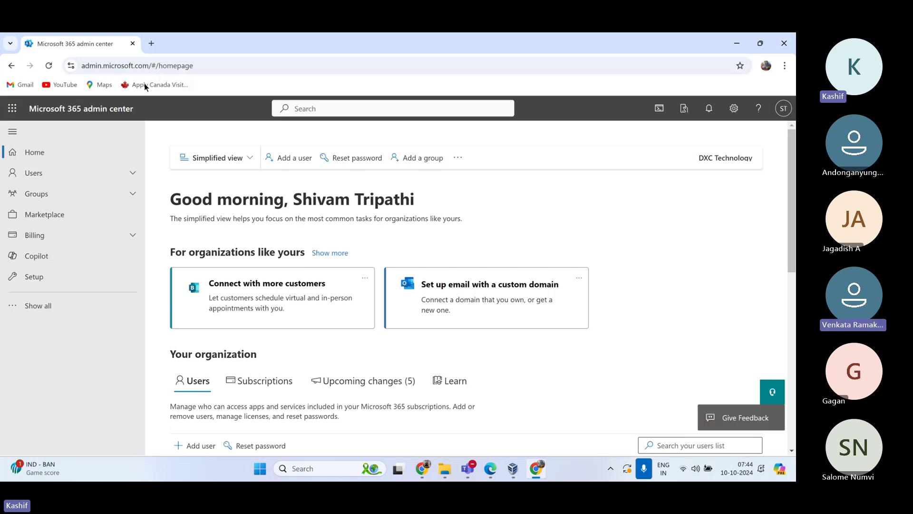
{"action": "left_click", "coordinate": [55, 235]}
{"action": "left_click", "coordinate": [56, 259]}
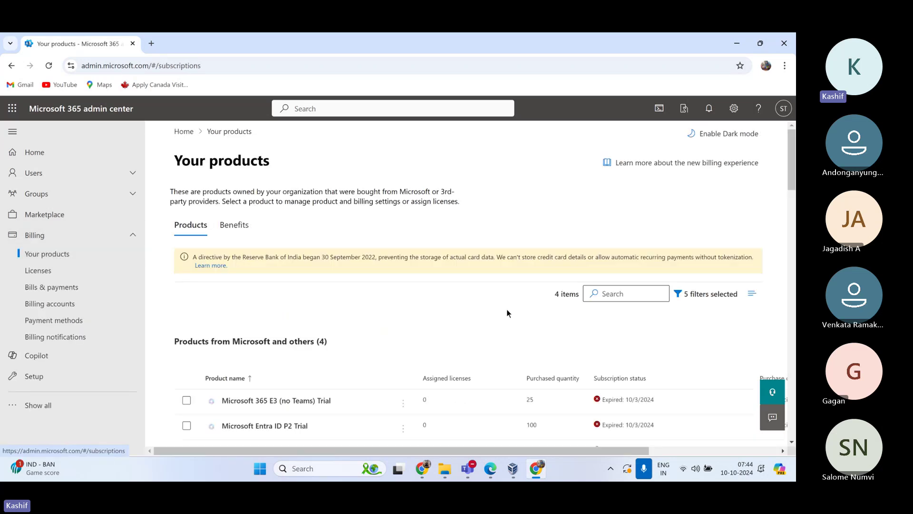
{"action": "scroll", "coordinate": [518, 327], "scroll_direction": "down", "scroll_amount": 3}
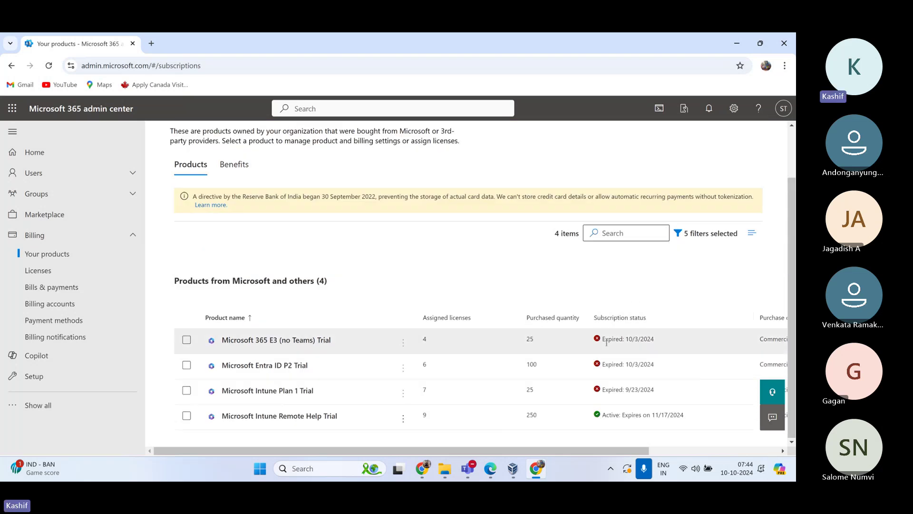
{"action": "left_click_drag", "start_coordinate": [606, 342], "coordinate": [678, 336]}
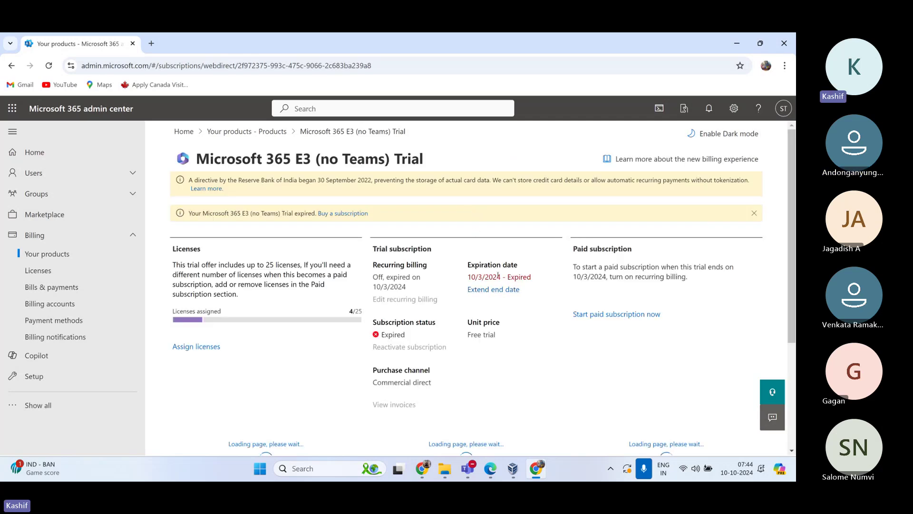
{"action": "left_click_drag", "start_coordinate": [478, 276], "coordinate": [531, 278]}
- Extend the E3 (no Teams) Trial end date using the saved MasterCard, giving a new 11/10/2024 expiry
{"action": "left_click", "coordinate": [517, 279]}
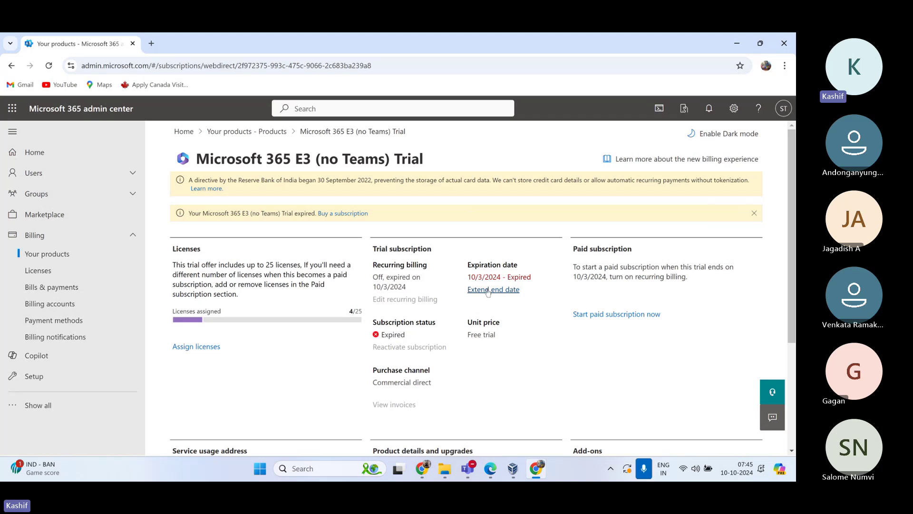
{"action": "left_click", "coordinate": [488, 291]}
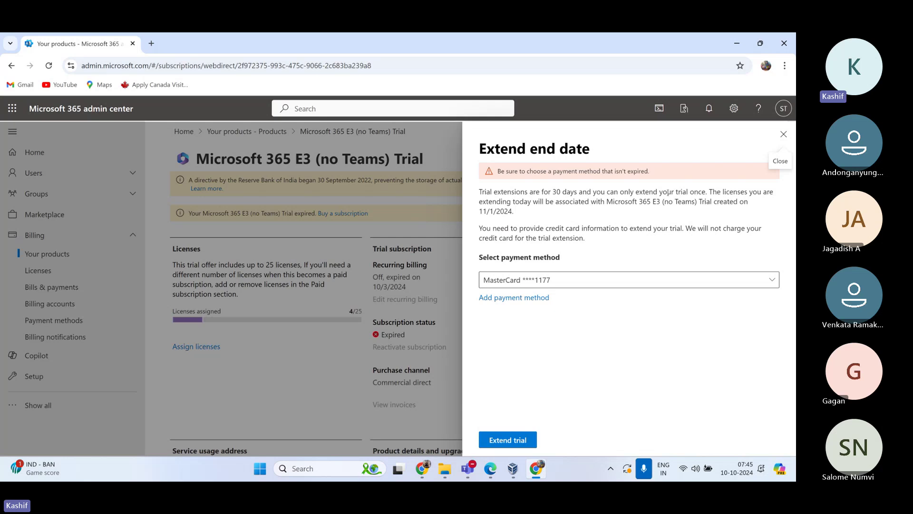
{"action": "left_click", "coordinate": [506, 438]}
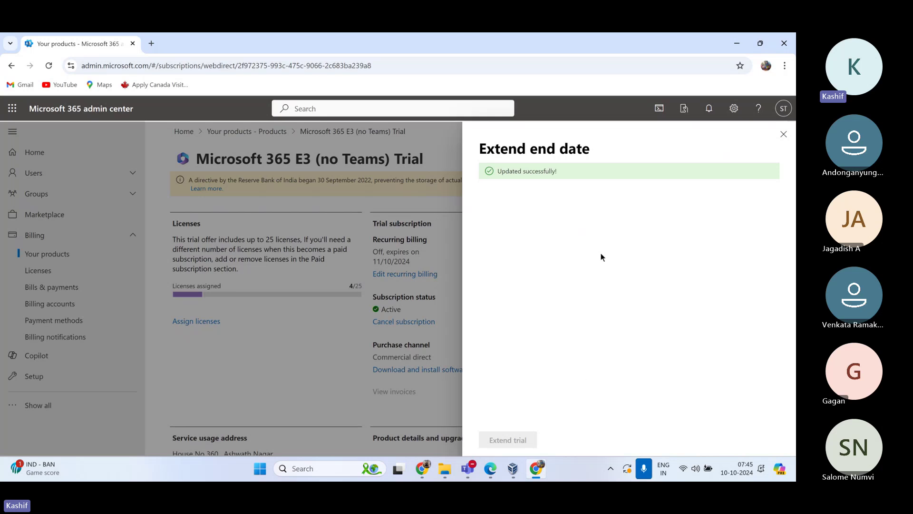
{"action": "left_click", "coordinate": [783, 134]}
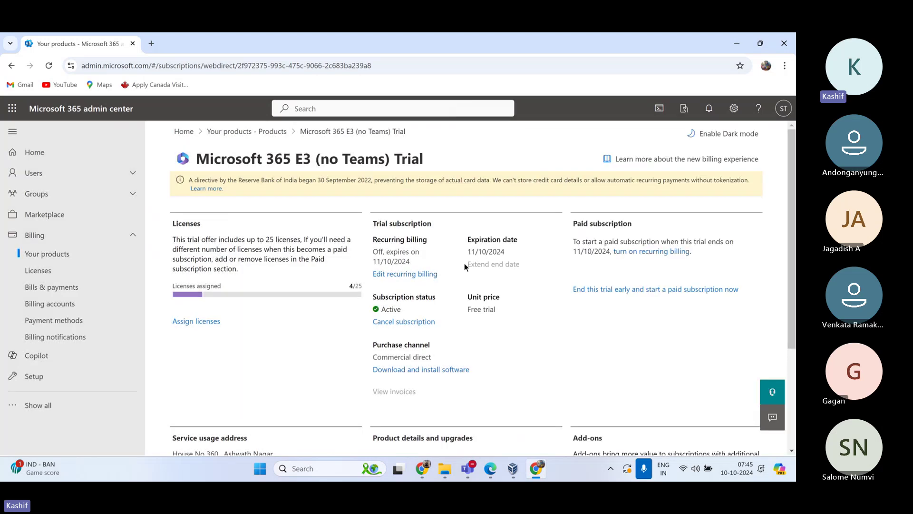
{"action": "left_click_drag", "start_coordinate": [468, 252], "coordinate": [507, 258]}
{"action": "double_click", "coordinate": [482, 252]}
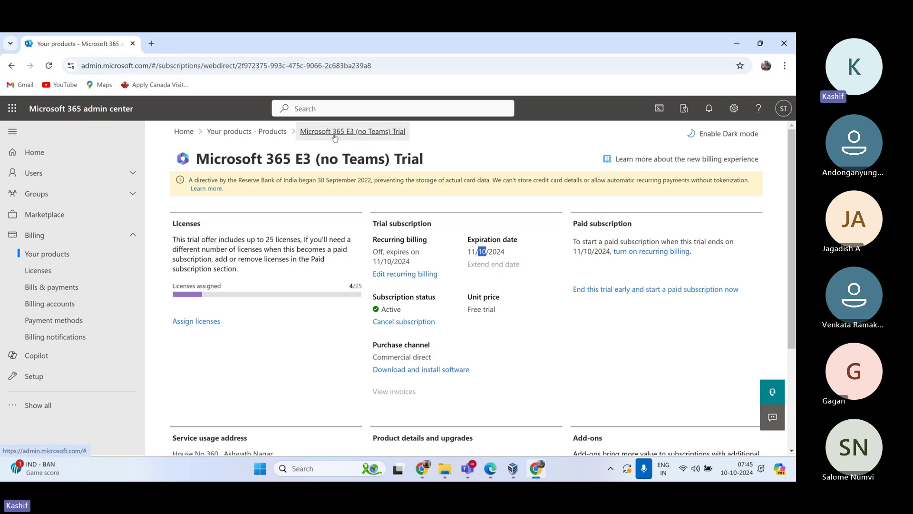
- Back in Your products, check the Microsoft Entra ID P2 Trial's expiry status
{"action": "left_click", "coordinate": [246, 131]}
{"action": "scroll", "coordinate": [476, 324], "scroll_direction": "down", "scroll_amount": 2}
{"action": "scroll", "coordinate": [490, 337], "scroll_direction": "down", "scroll_amount": 1}
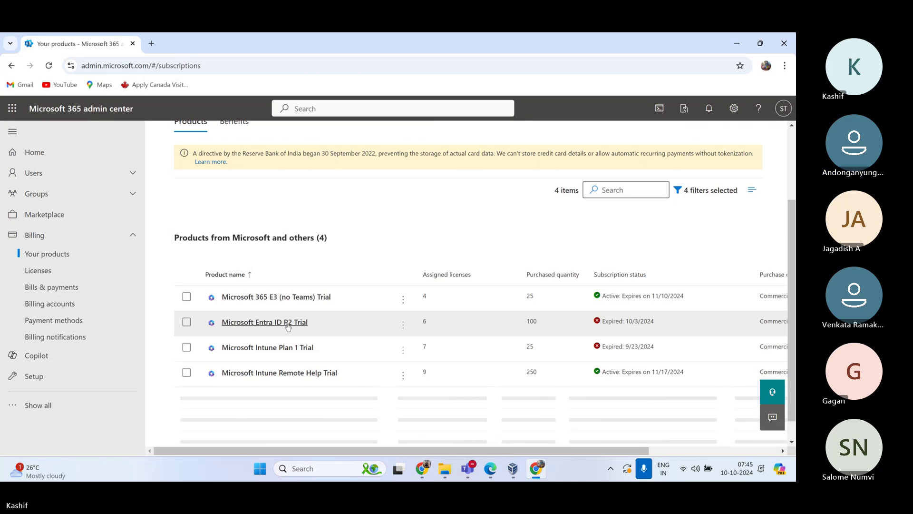
{"action": "left_click", "coordinate": [288, 369]}
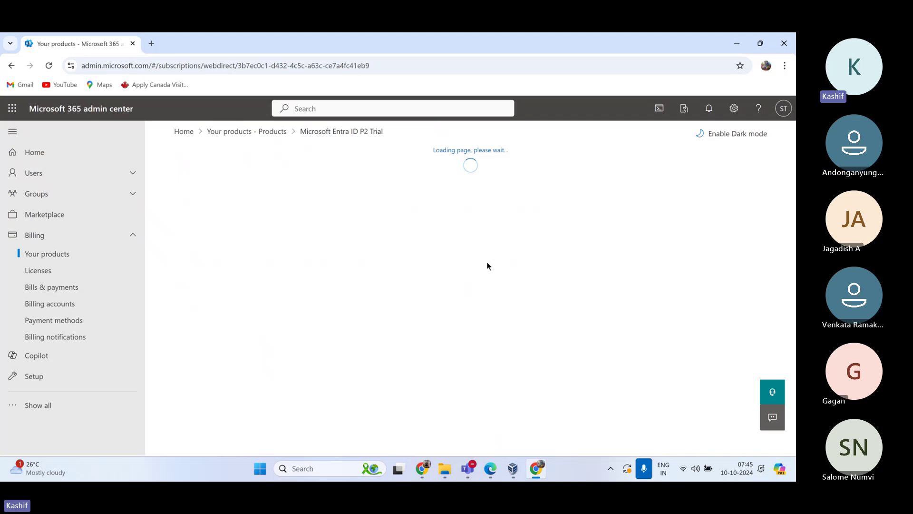
{"action": "scroll", "coordinate": [488, 263], "scroll_direction": "down", "scroll_amount": 1}
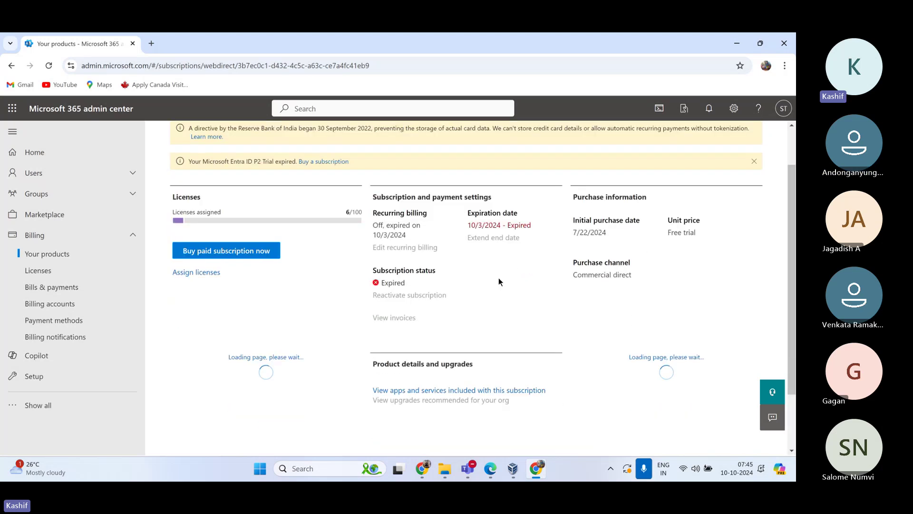
{"action": "left_click_drag", "start_coordinate": [478, 225], "coordinate": [510, 225]}
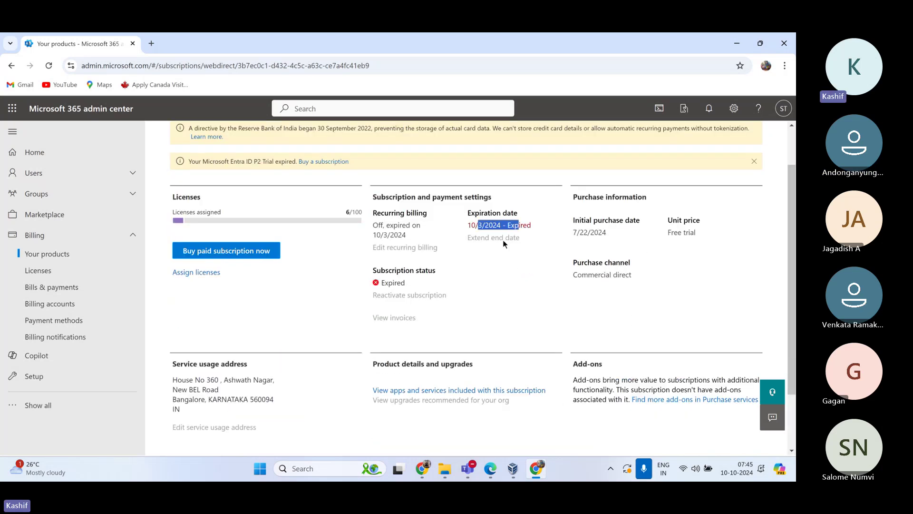
{"action": "left_click", "coordinate": [11, 65]}
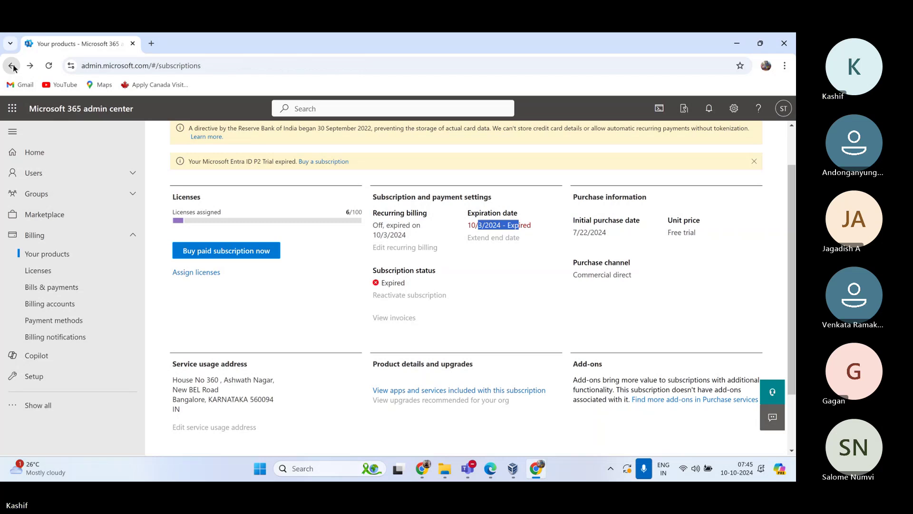
- Check the Intune Plan 1 Trial's expired date and the Intune Remote Help Trial details
{"action": "scroll", "coordinate": [458, 303], "scroll_direction": "down", "scroll_amount": 2}
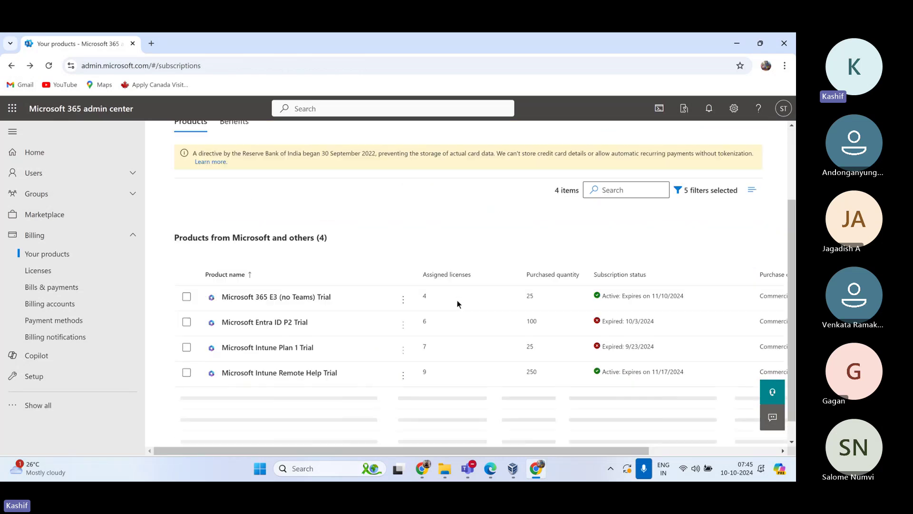
{"action": "left_click", "coordinate": [285, 350]}
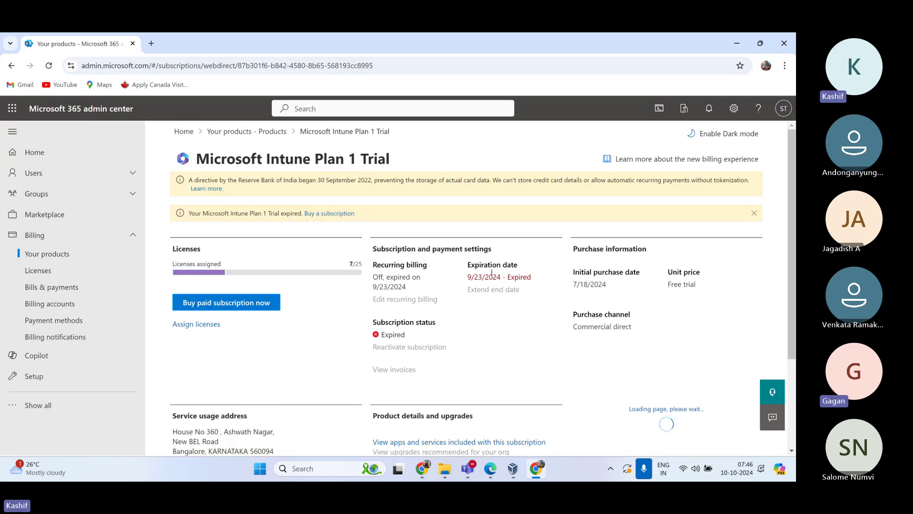
{"action": "triple_click", "coordinate": [491, 276]}
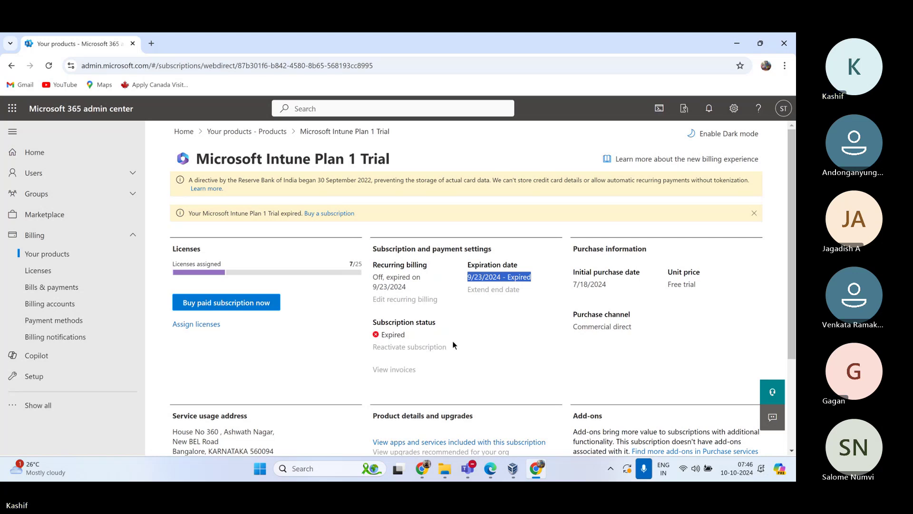
{"action": "left_click", "coordinate": [11, 68]}
{"action": "scroll", "coordinate": [433, 255], "scroll_direction": "down", "scroll_amount": 2}
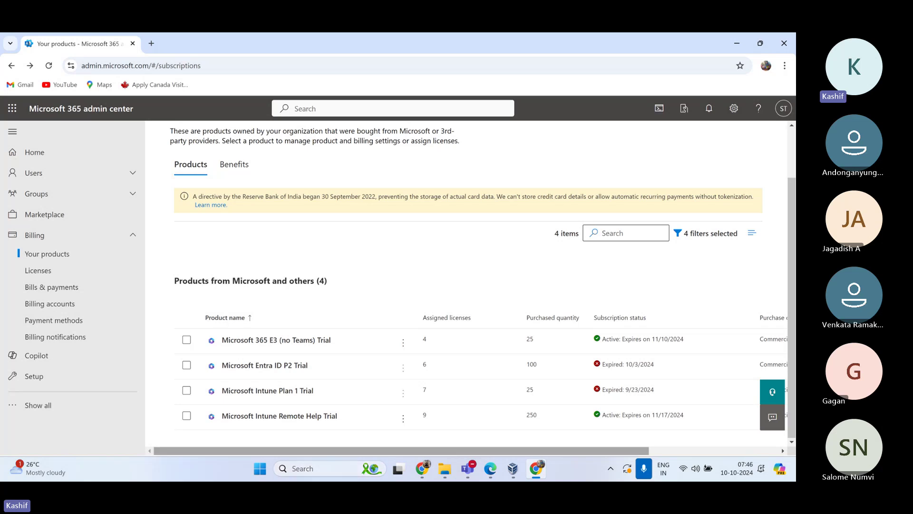
{"action": "left_click", "coordinate": [315, 417]}
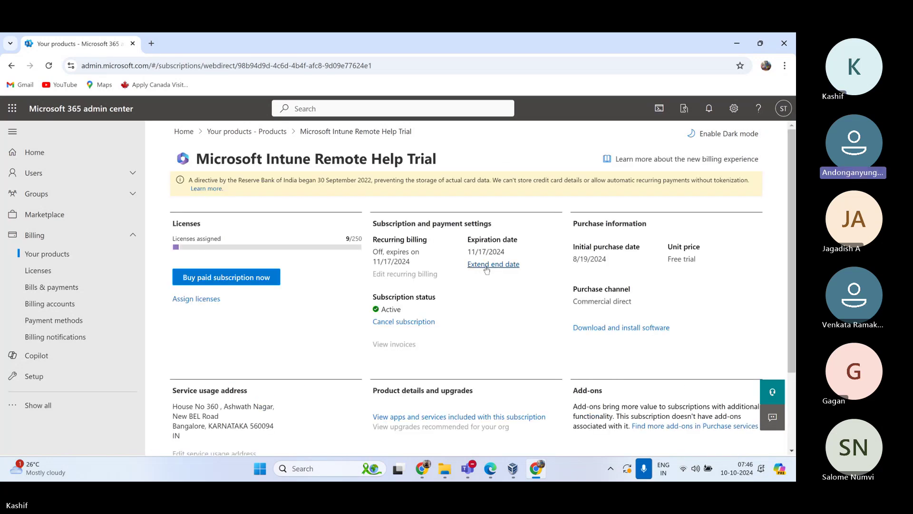
{"action": "left_click", "coordinate": [12, 65]}
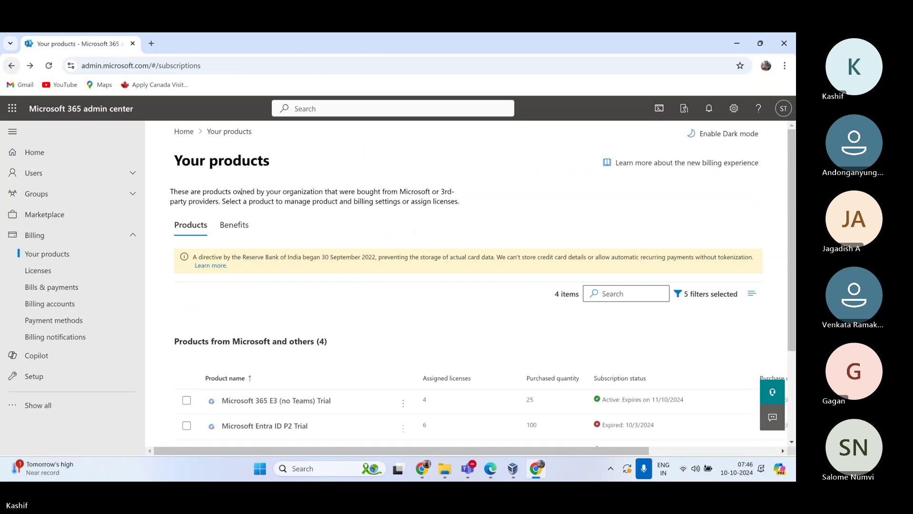
- Scroll Your products to confirm the E3 (no Teams) Trial shows Active: Expires on 11/10/2024
{"action": "scroll", "coordinate": [548, 360], "scroll_direction": "down", "scroll_amount": 3}
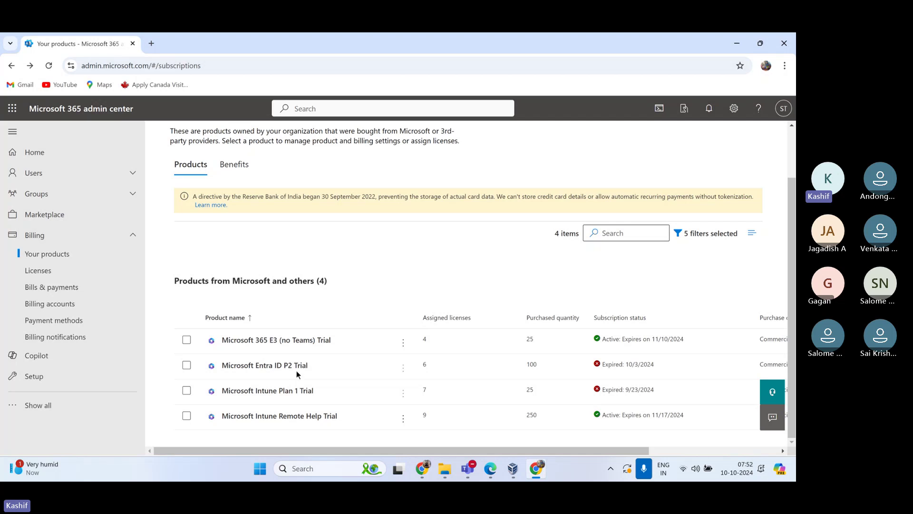
{"action": "mouse_move", "coordinate": [472, 470]}
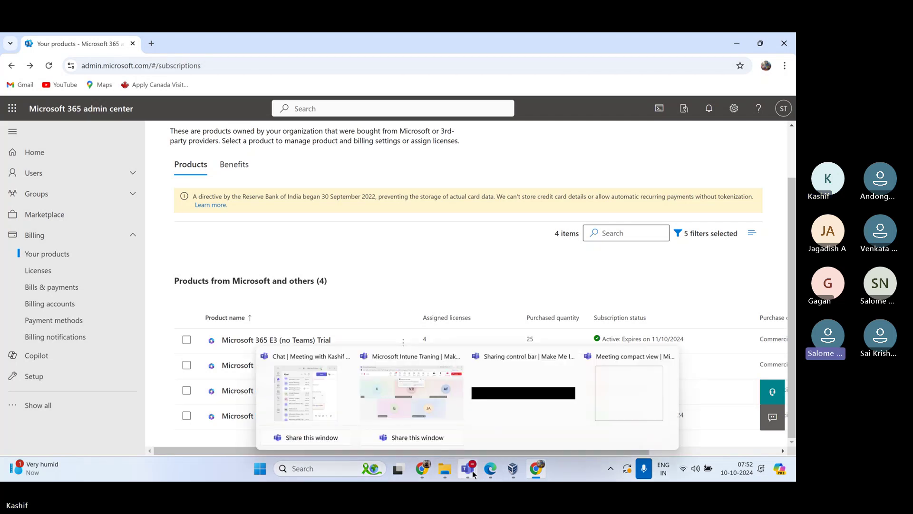
{"action": "left_click", "coordinate": [421, 414]}
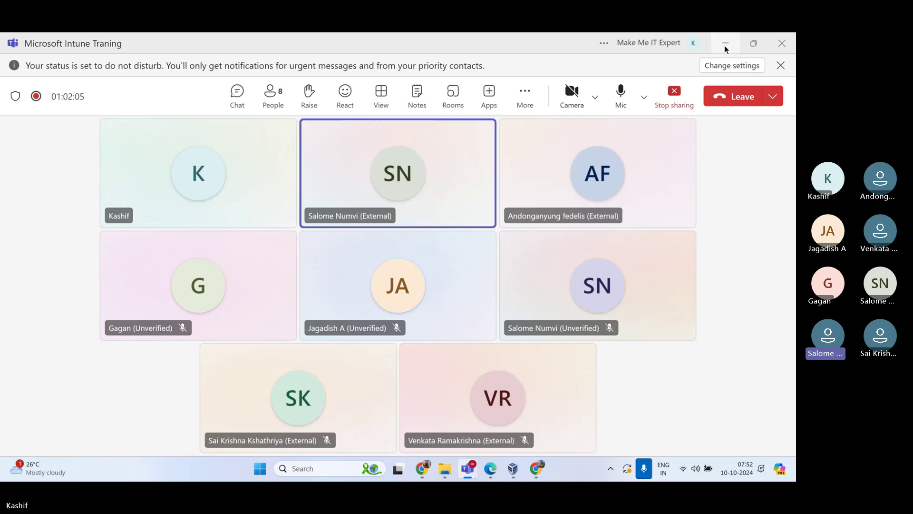
{"action": "left_click", "coordinate": [725, 46]}
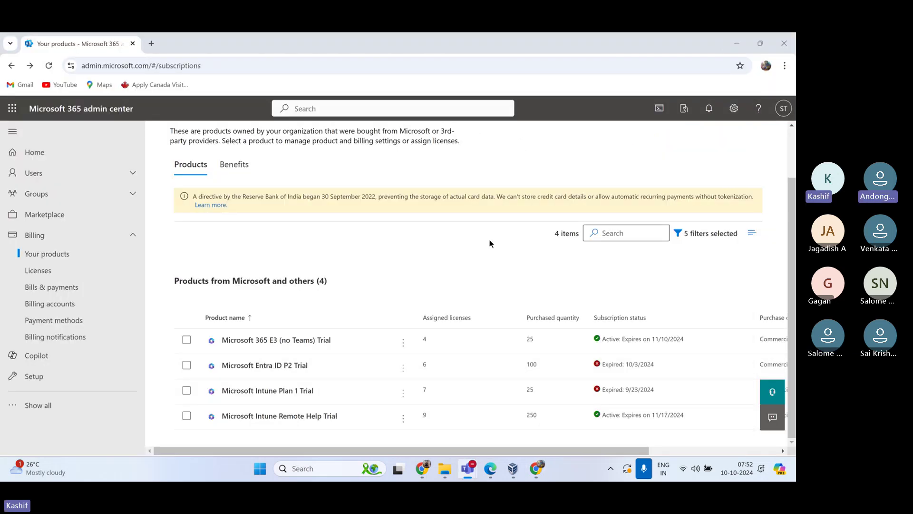